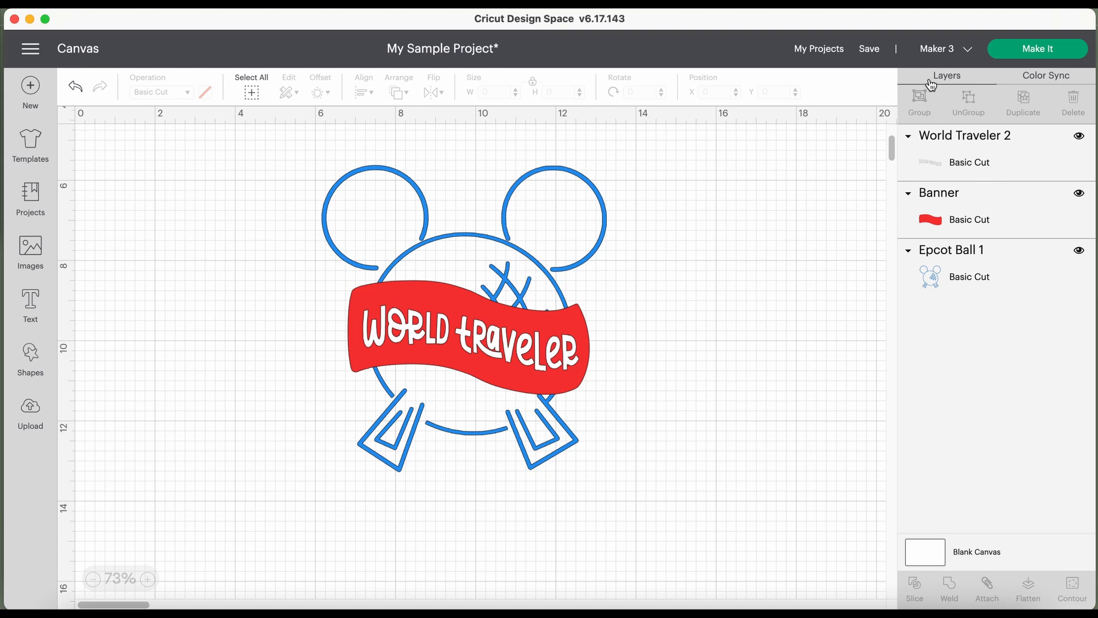
Group the World Traveler text with the red Banner and move the group around the canvas
click(970, 158)
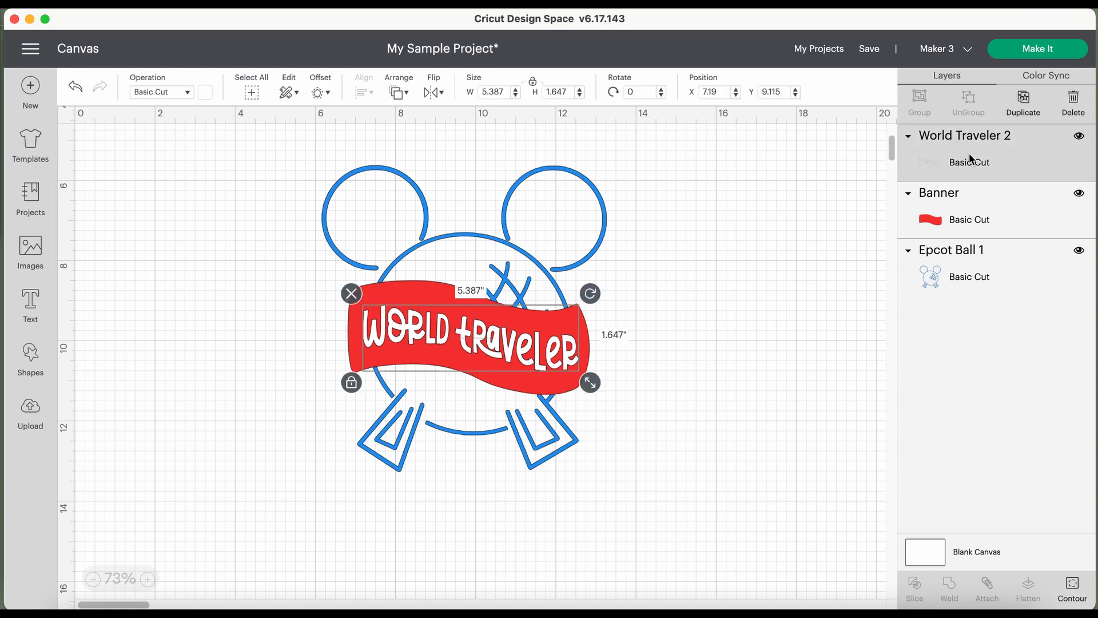
shift+click(967, 218)
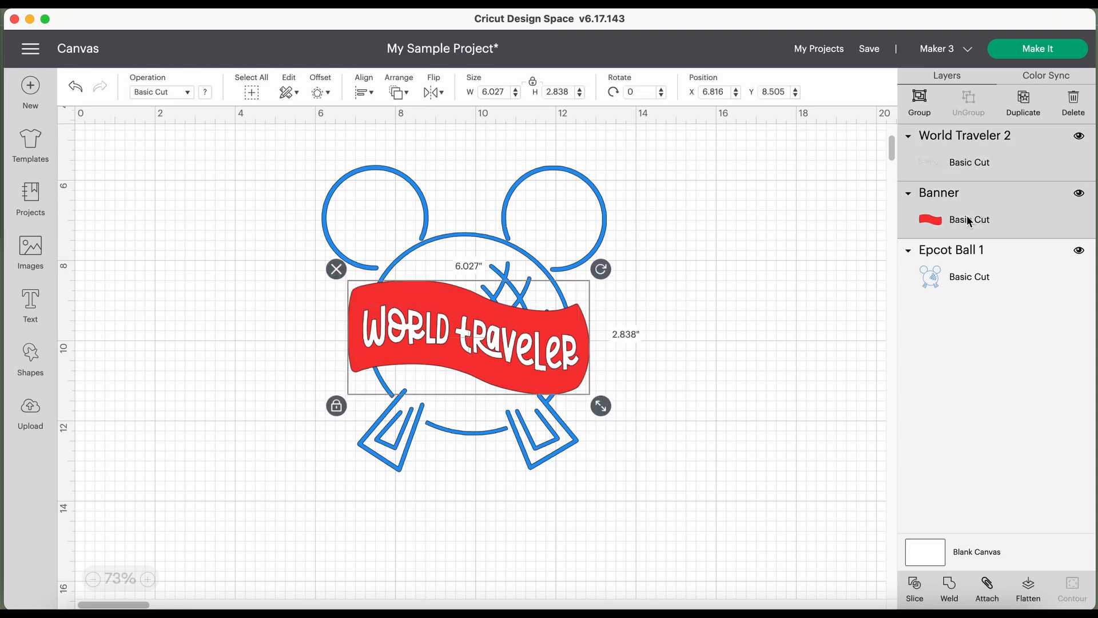
click(915, 101)
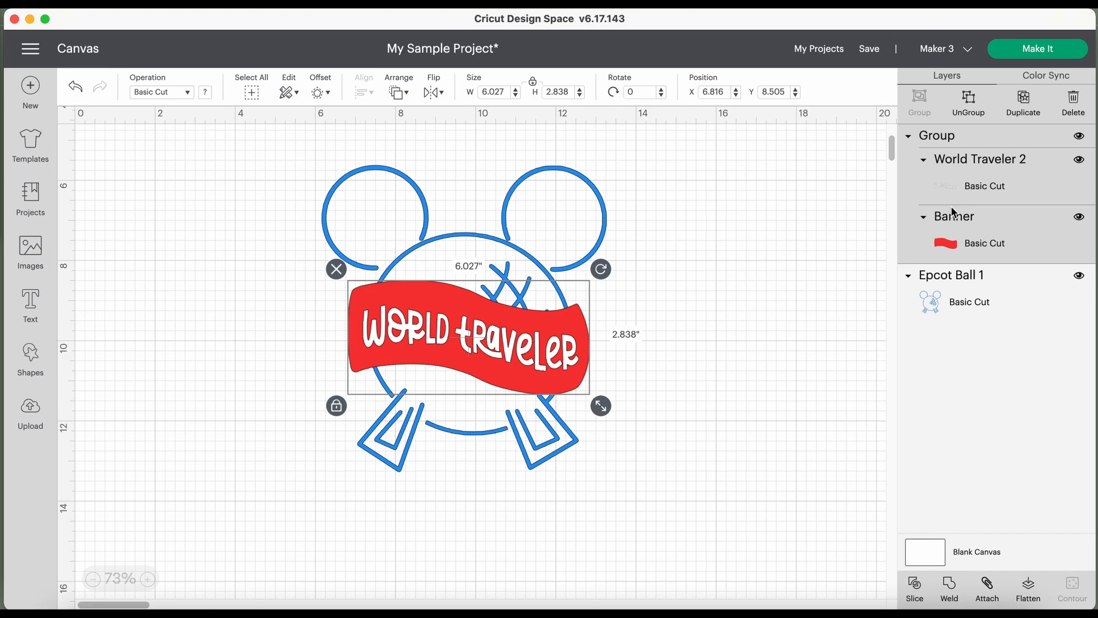
click(698, 359)
drag(404, 320, 742, 327)
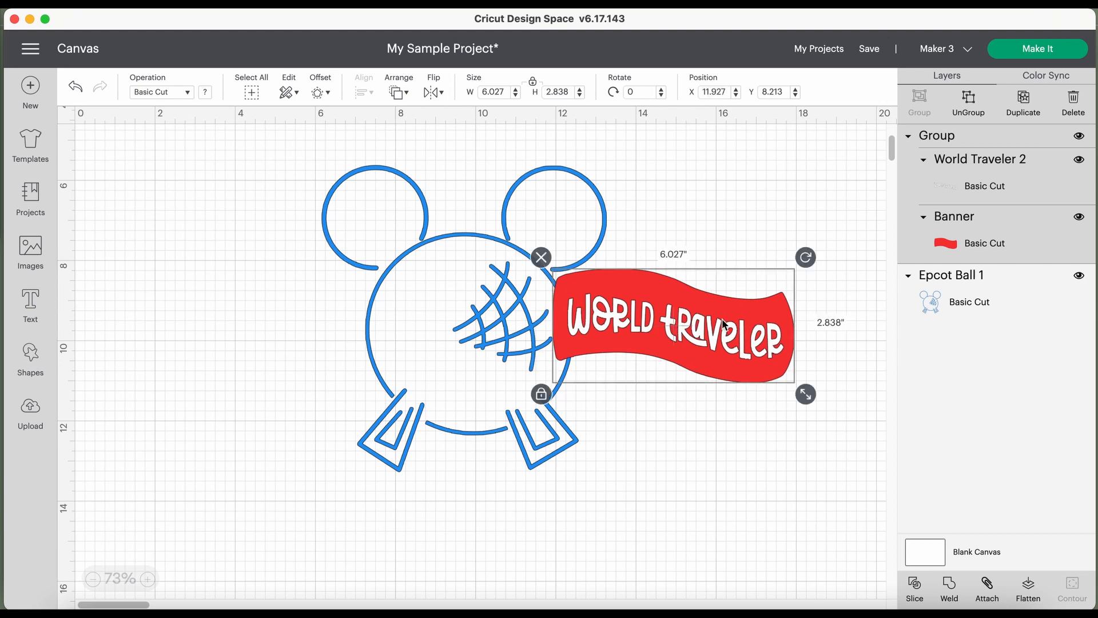
drag(723, 325, 586, 352)
Undo the group's moves and the grouping of the World Traveler text and Banner
click(76, 88)
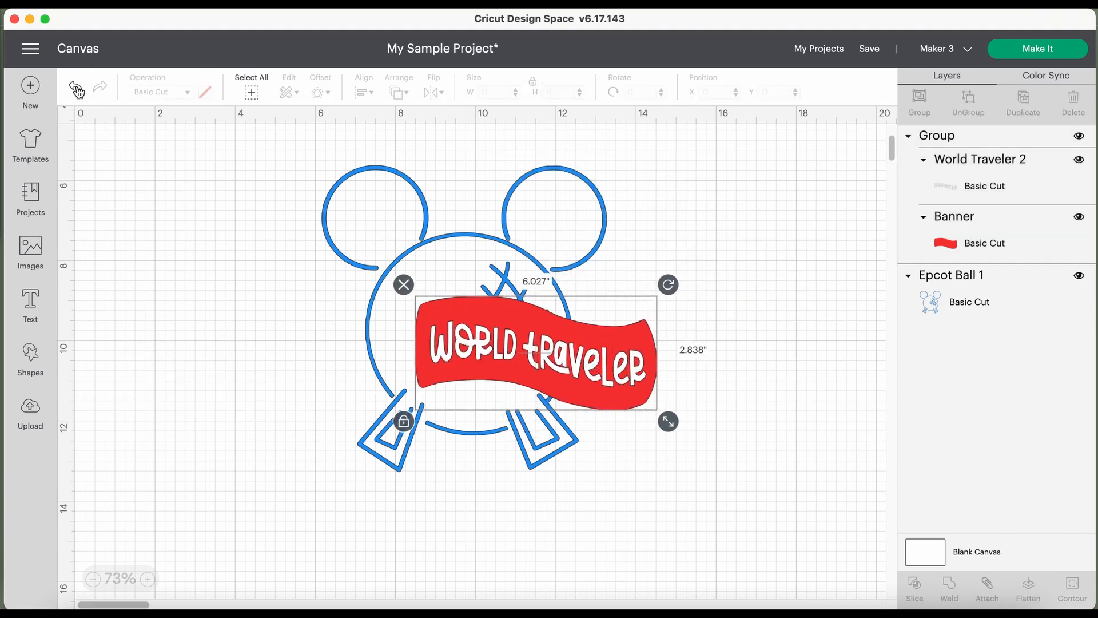
click(76, 88)
click(76, 87)
click(76, 87)
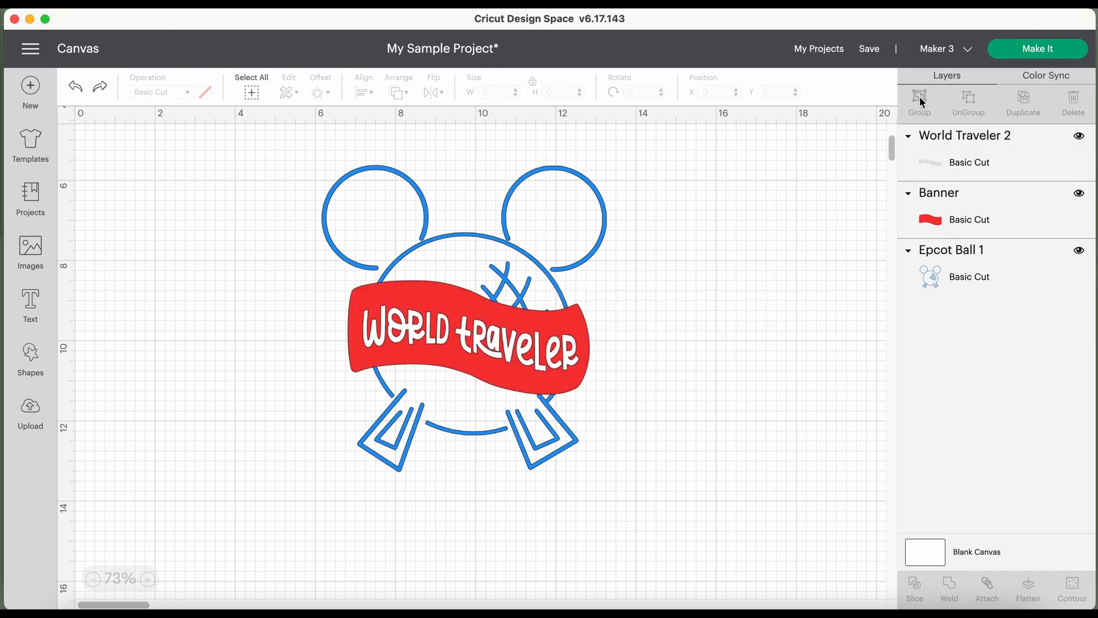
Group the World Traveler text and Banner layers again, and ungroup them
click(987, 164)
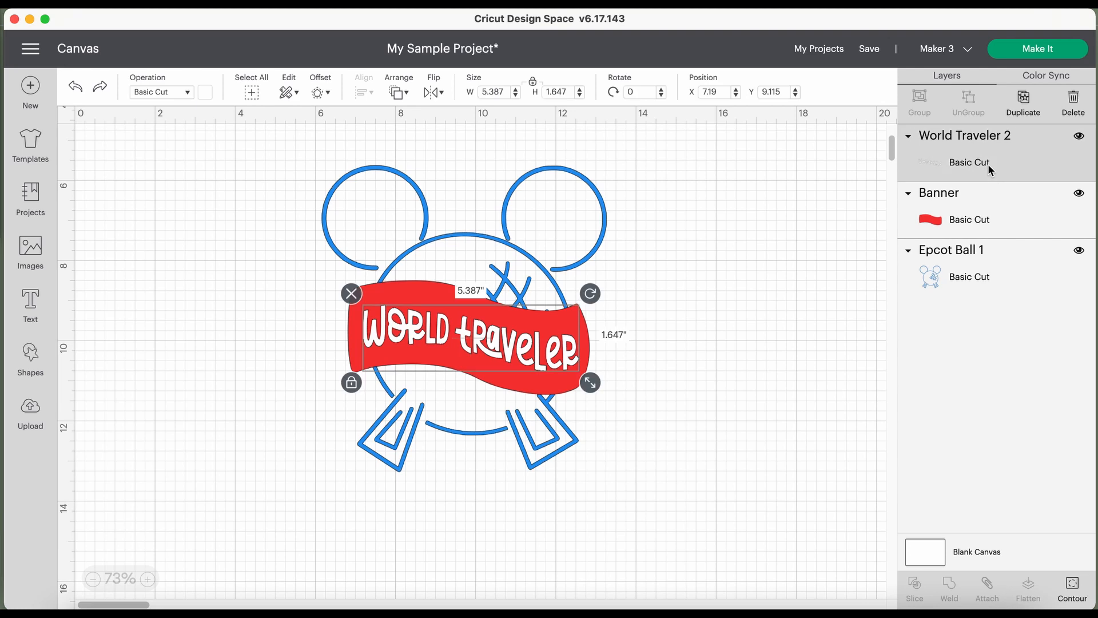
shift+click(961, 222)
click(920, 101)
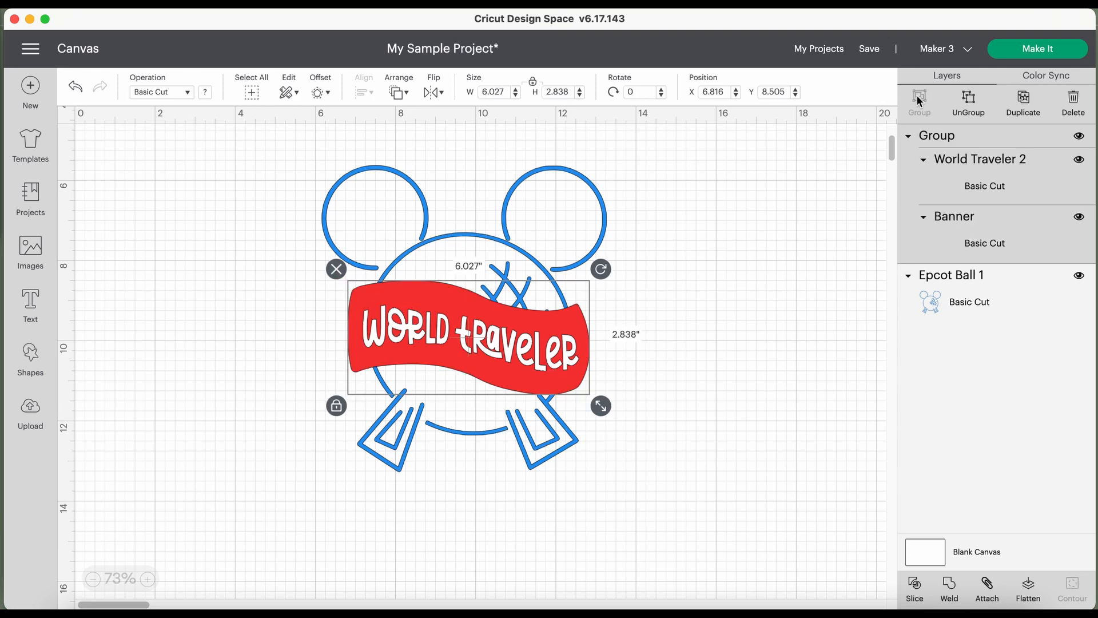
click(971, 98)
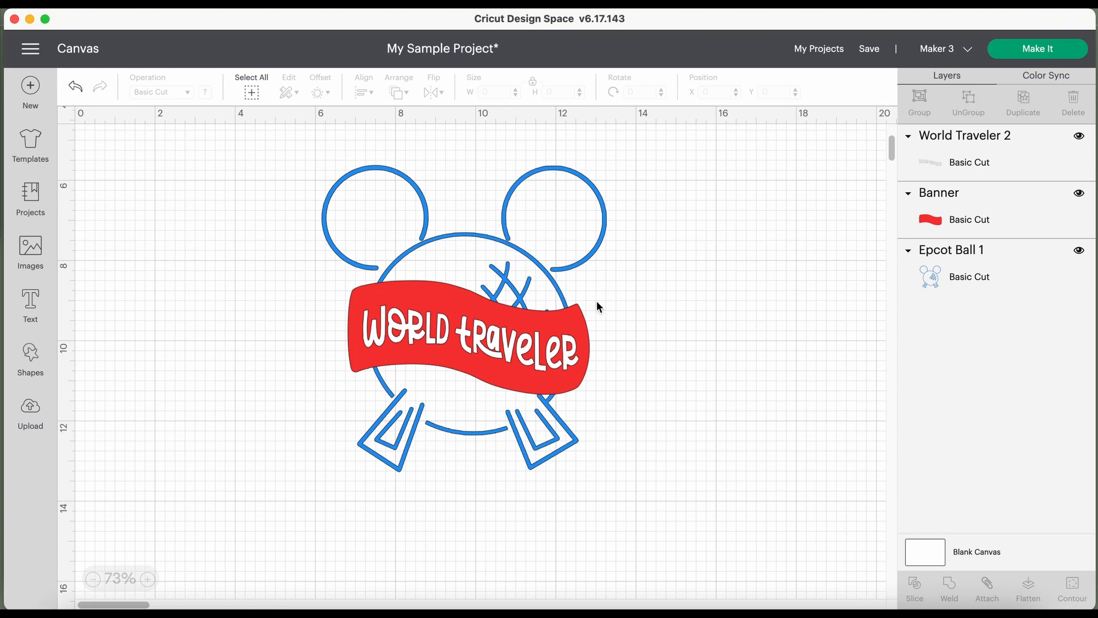
Select the World Traveler text and the Banner one at a time, and both together on the canvas
click(976, 177)
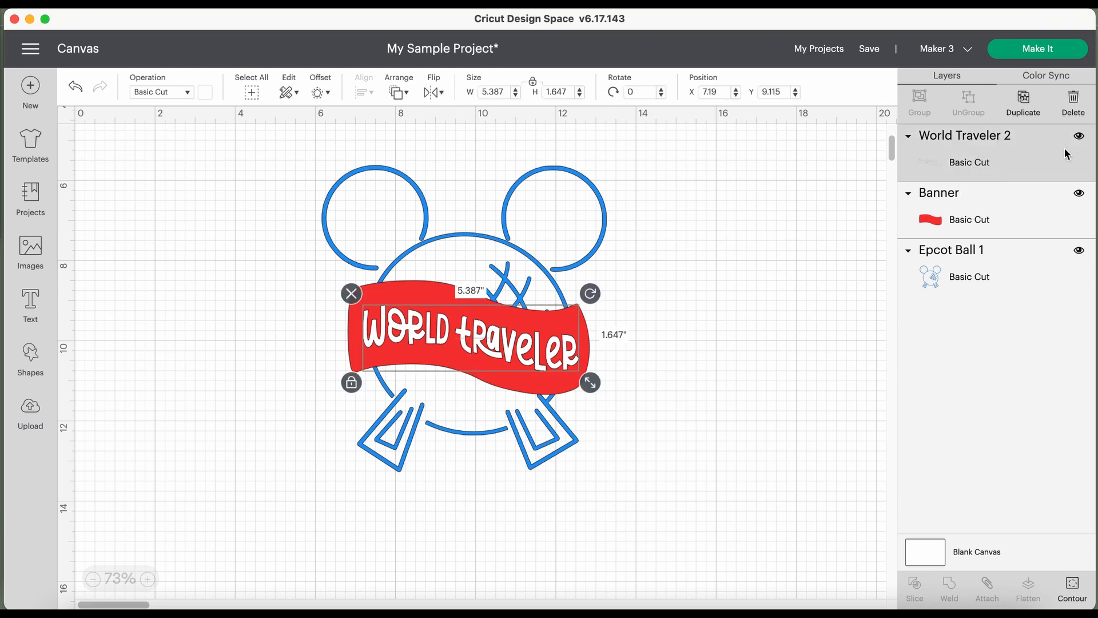
click(980, 219)
click(794, 290)
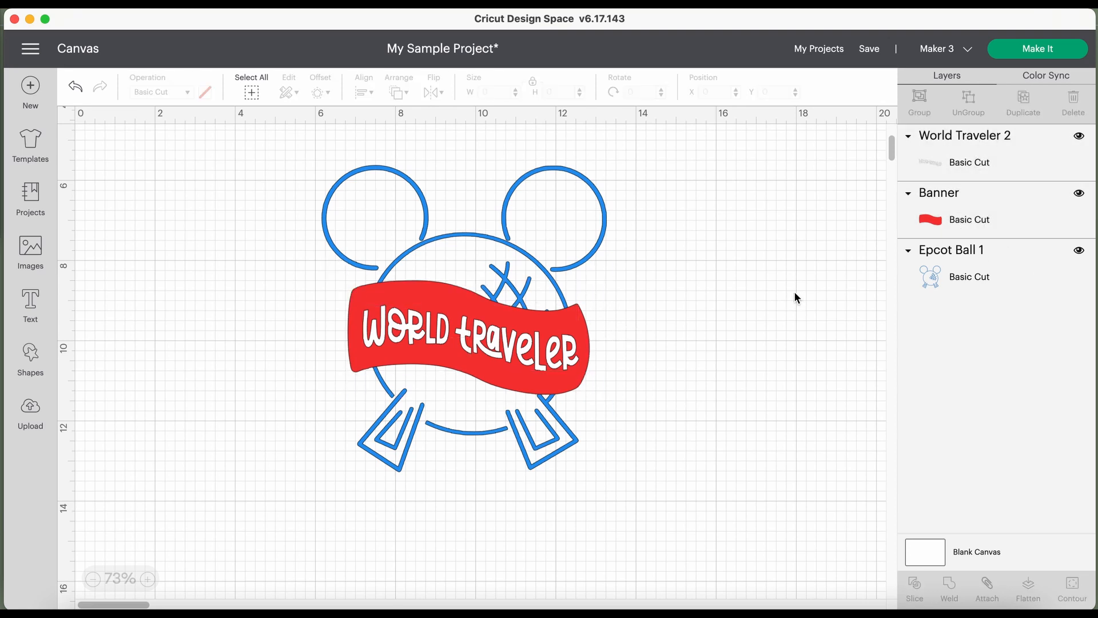
click(582, 315)
shift+click(551, 393)
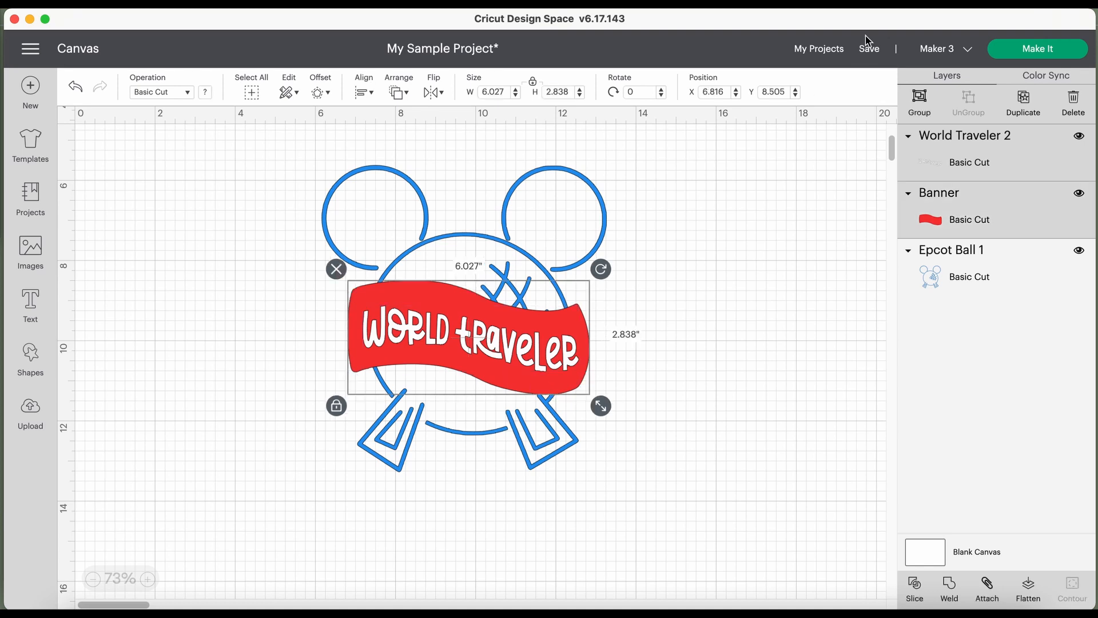
click(809, 308)
Duplicate the World Traveler text, move the copy beside the design, and delete that copy
click(973, 171)
click(1023, 105)
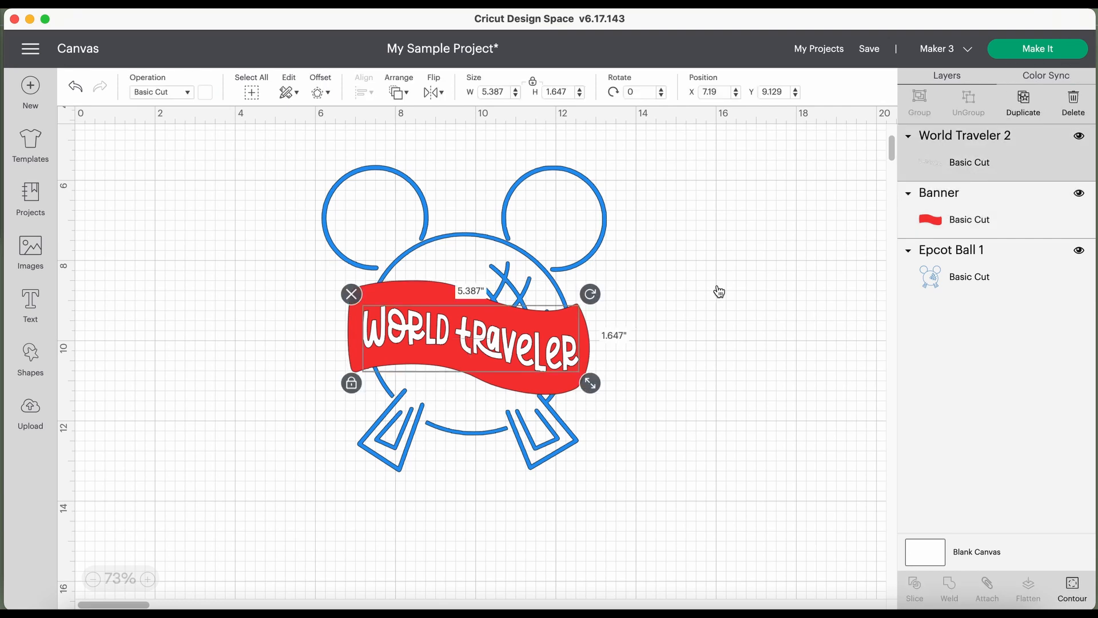
drag(558, 357, 801, 381)
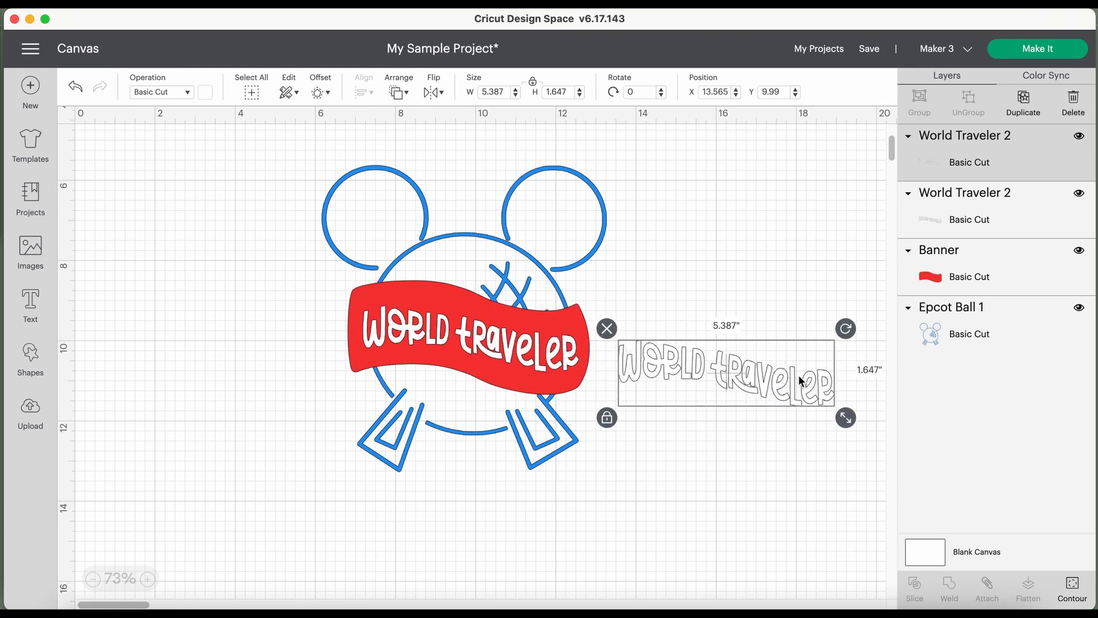
key(Delete)
Duplicate the World Traveler text, Banner and Epcot Ball 1 together and place the copy beside the original design
click(546, 351)
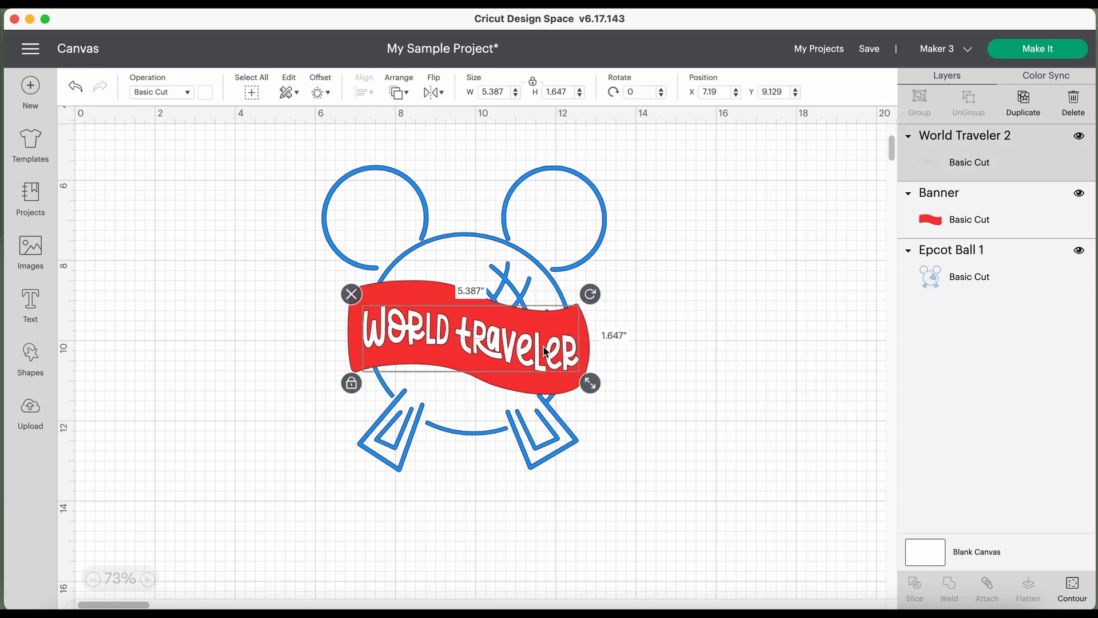
shift+click(538, 391)
shift+click(552, 239)
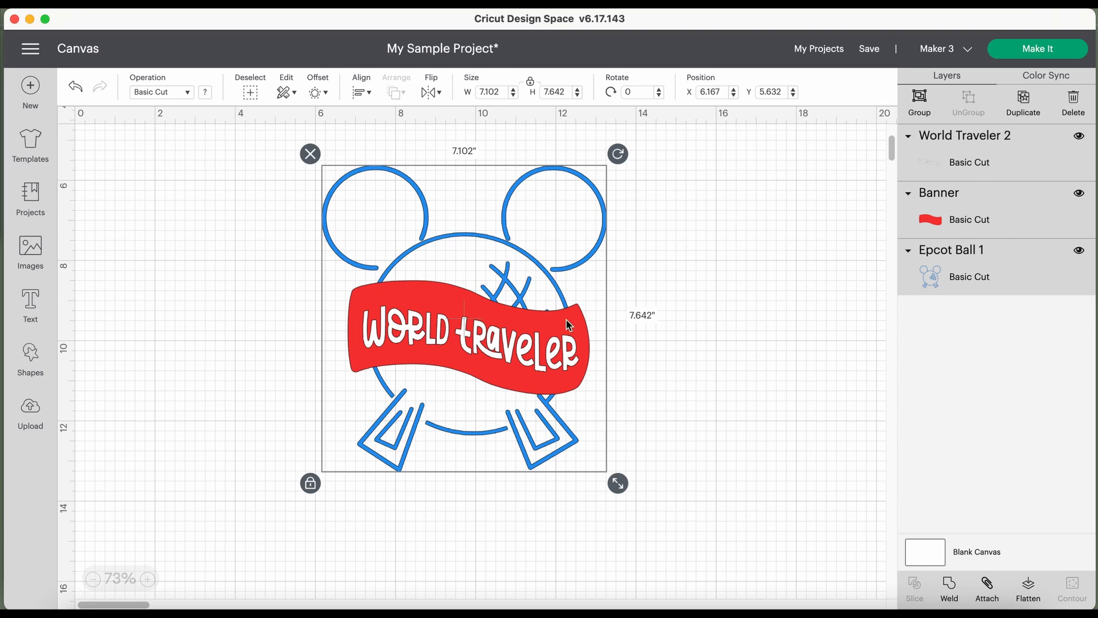
key(super+d)
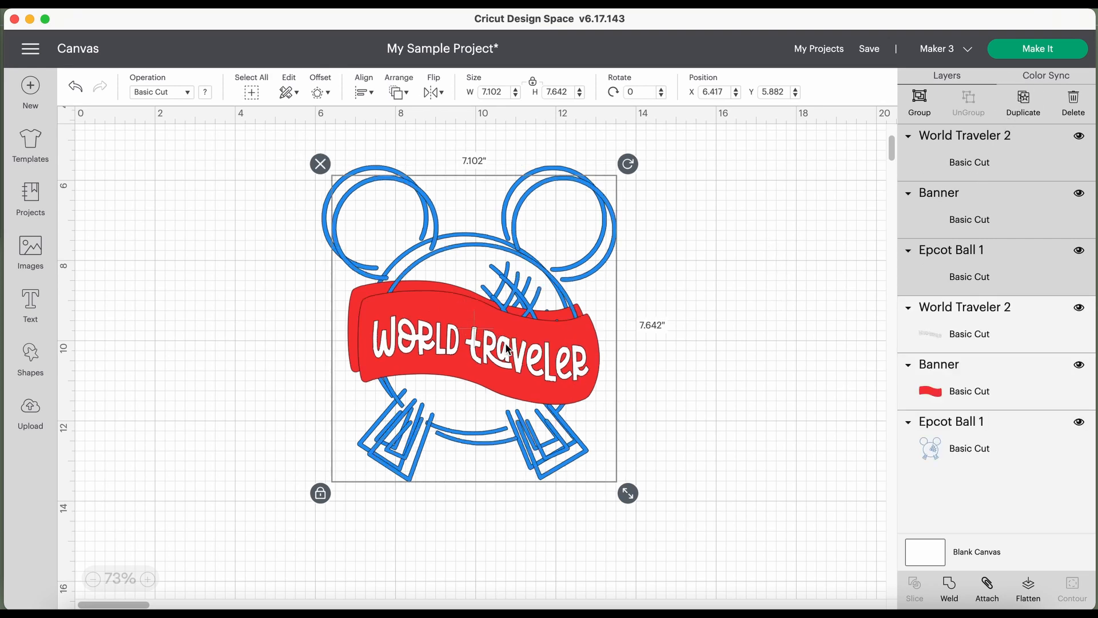
drag(509, 349, 773, 326)
click(519, 478)
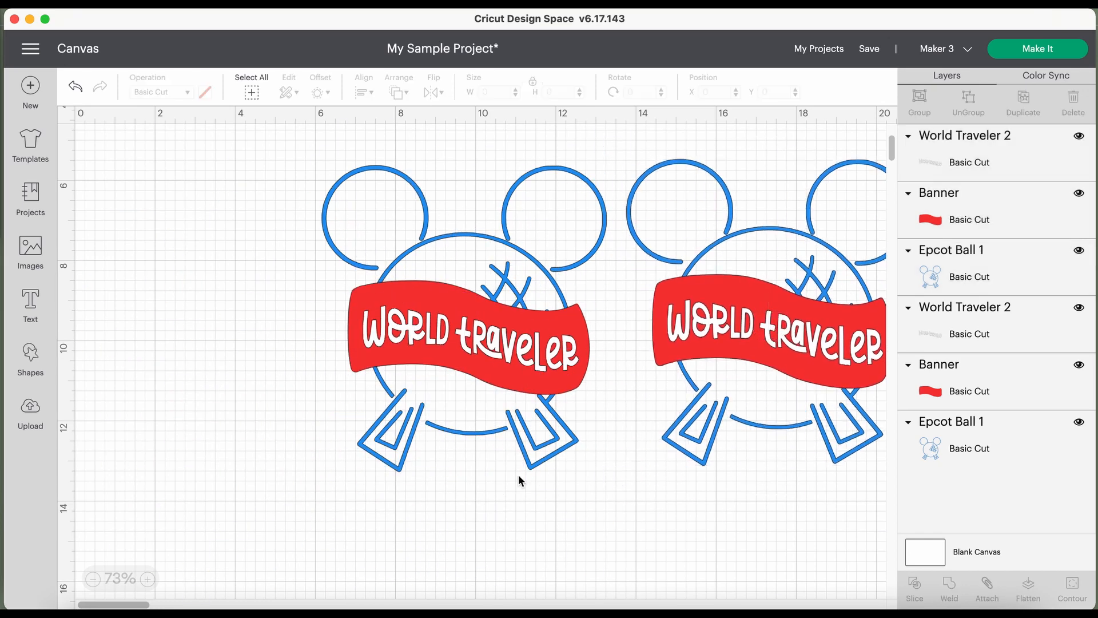
Pull the pieces of the duplicated design apart and delete its text, Epcot ball and banner one by one
drag(664, 330, 571, 493)
drag(749, 311, 737, 482)
click(728, 456)
key(Delete)
click(744, 486)
key(Delete)
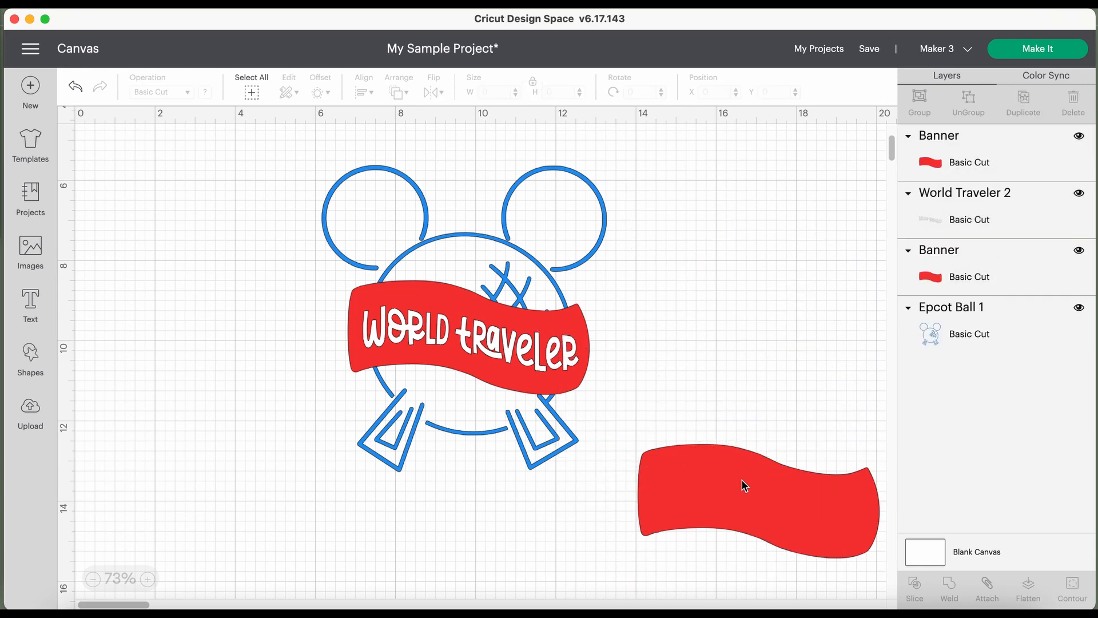
click(744, 486)
key(Delete)
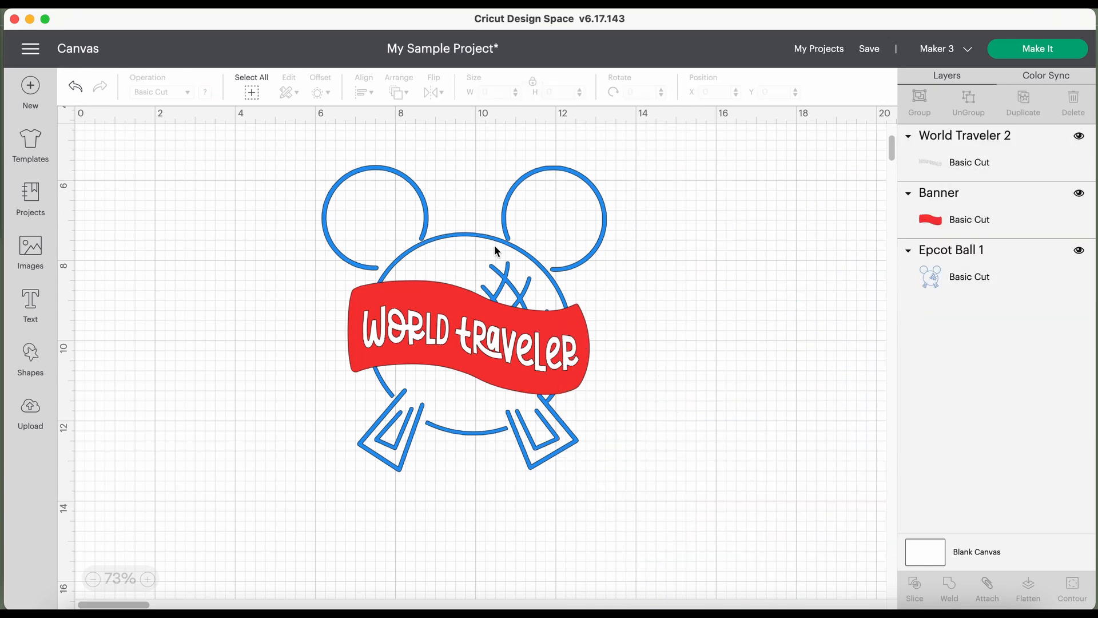
Select the whole design with a selection box, and pick the Epcot ball and World Traveler text individually as a multiple selection
drag(631, 167, 286, 524)
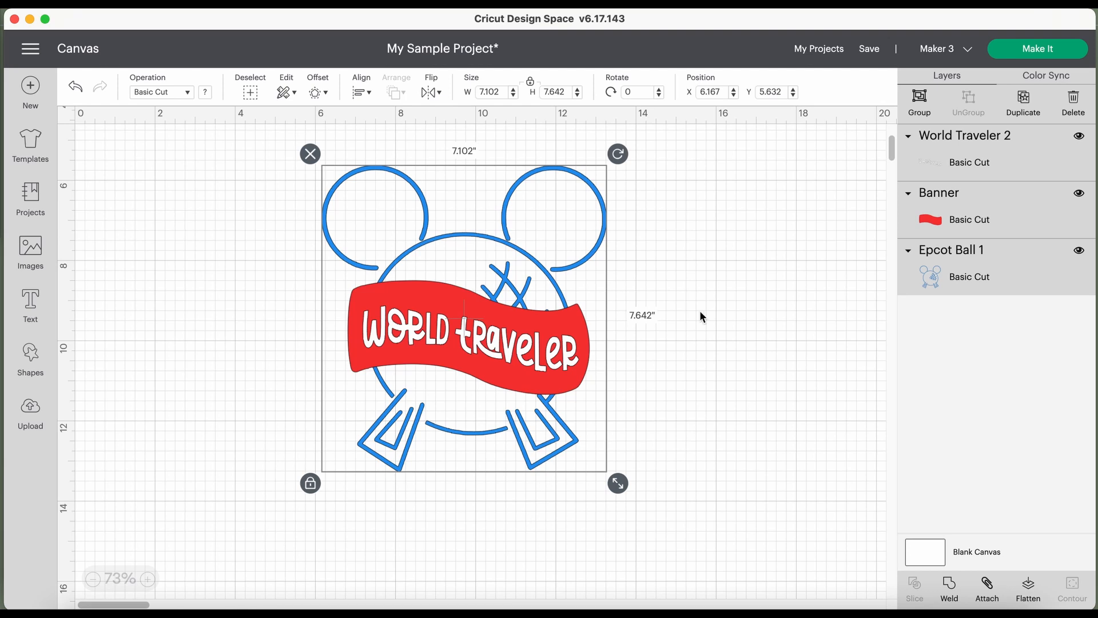
drag(674, 137, 213, 571)
click(704, 334)
click(584, 228)
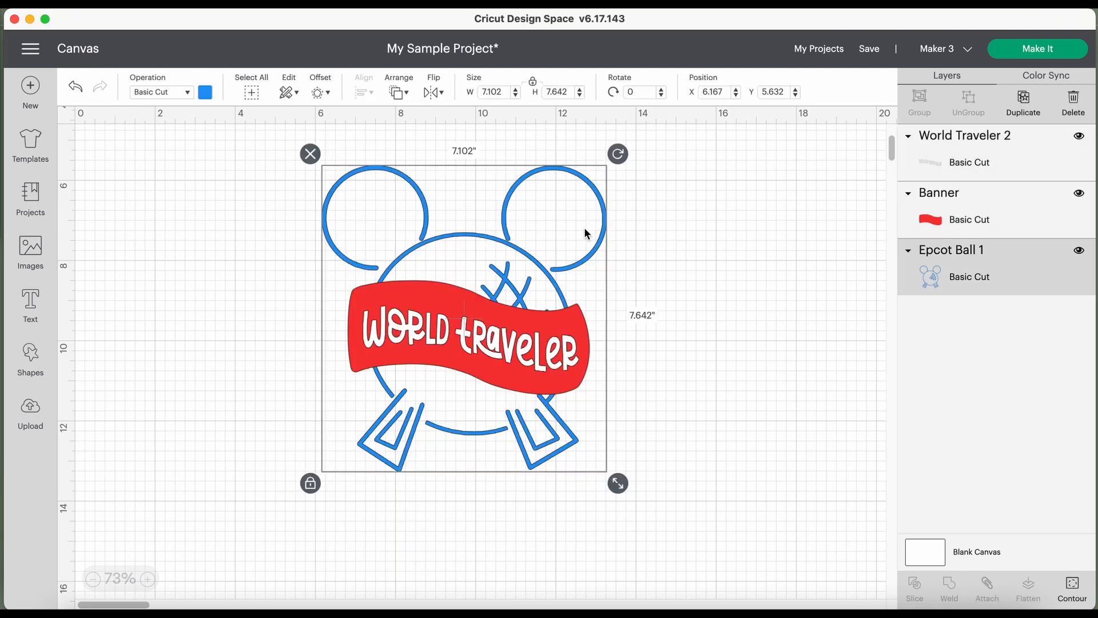
shift+click(479, 332)
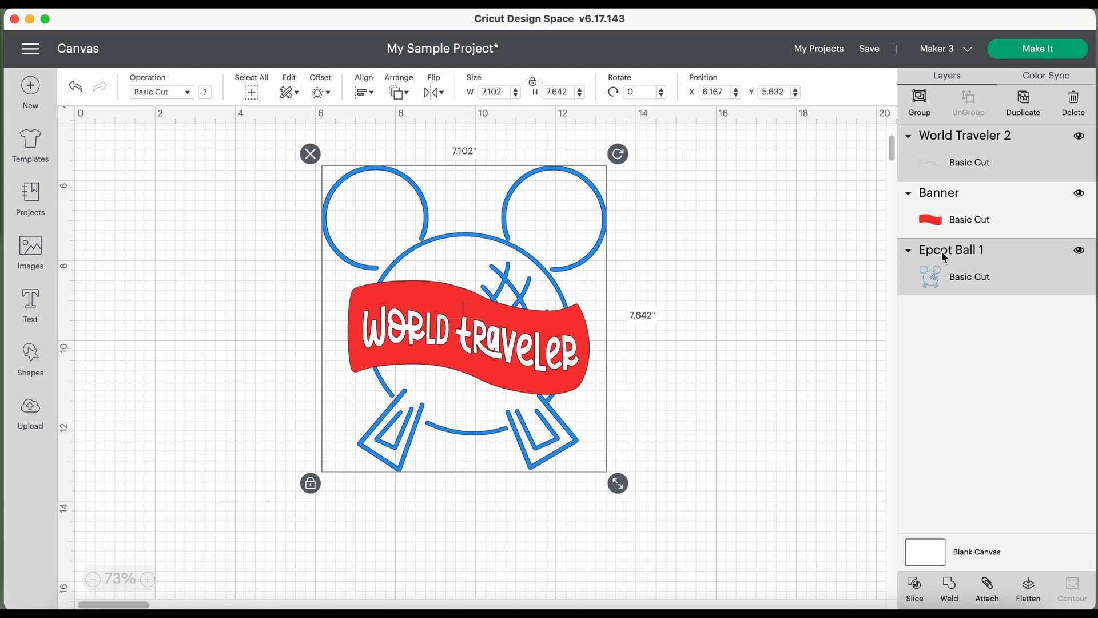
click(789, 320)
Duplicate the World Traveler 2, Banner and Epcot Ball 1 layers together, move the copy aside and delete it
click(976, 152)
shift+click(968, 206)
shift+click(958, 254)
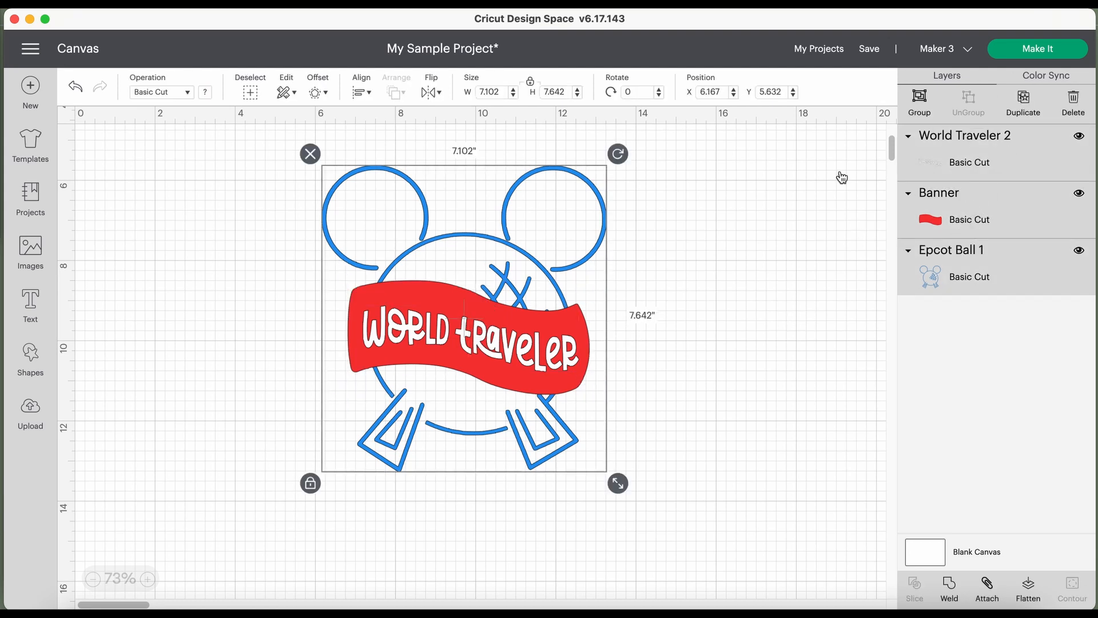
key(super+d)
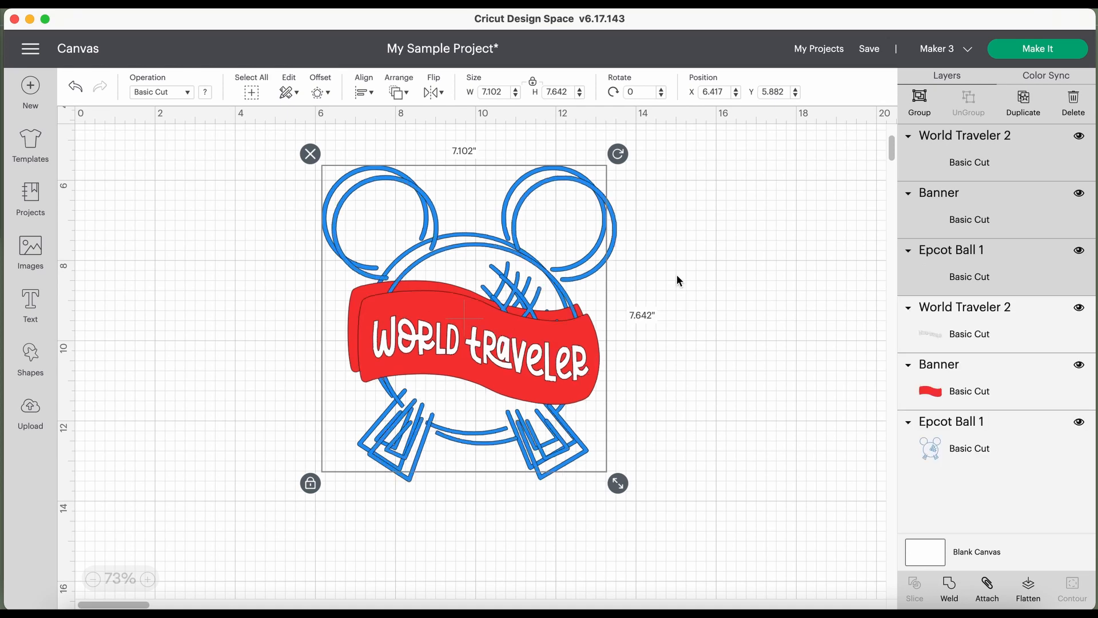
drag(437, 302, 734, 318)
key(Delete)
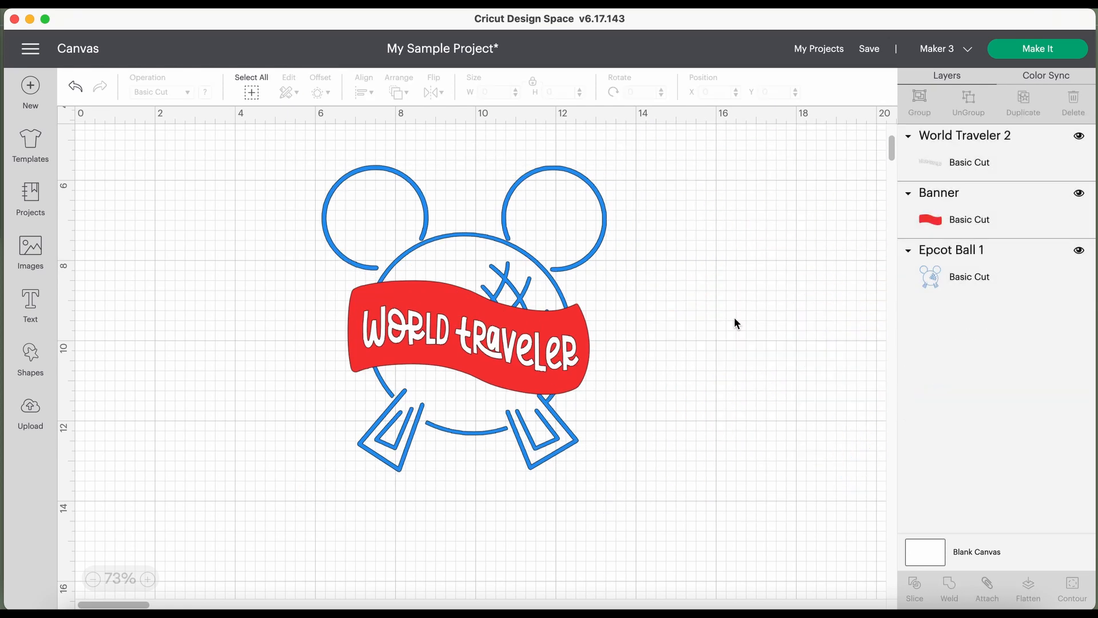
click(990, 167)
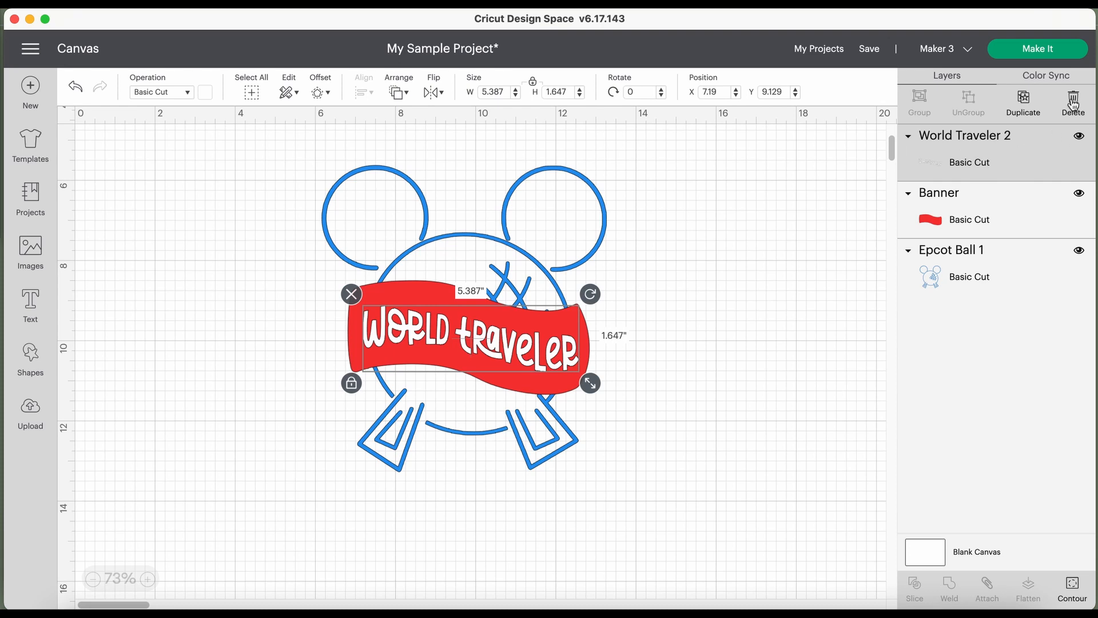
click(765, 258)
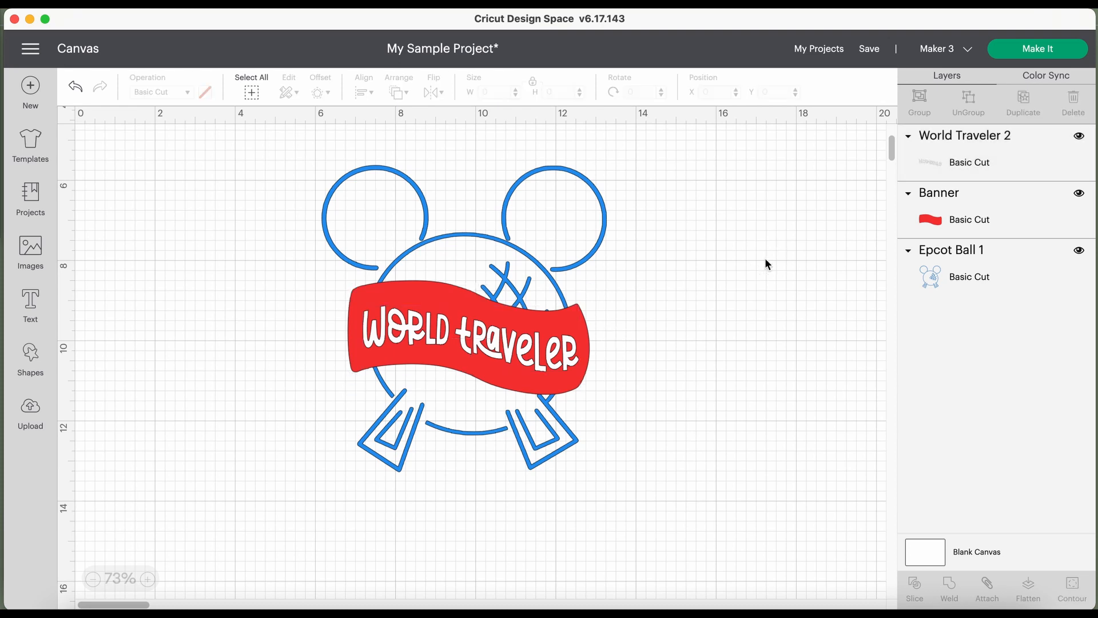
click(1011, 150)
click(689, 306)
Duplicate the entire World Traveler design and place the copy beside the original
drag(657, 125, 303, 527)
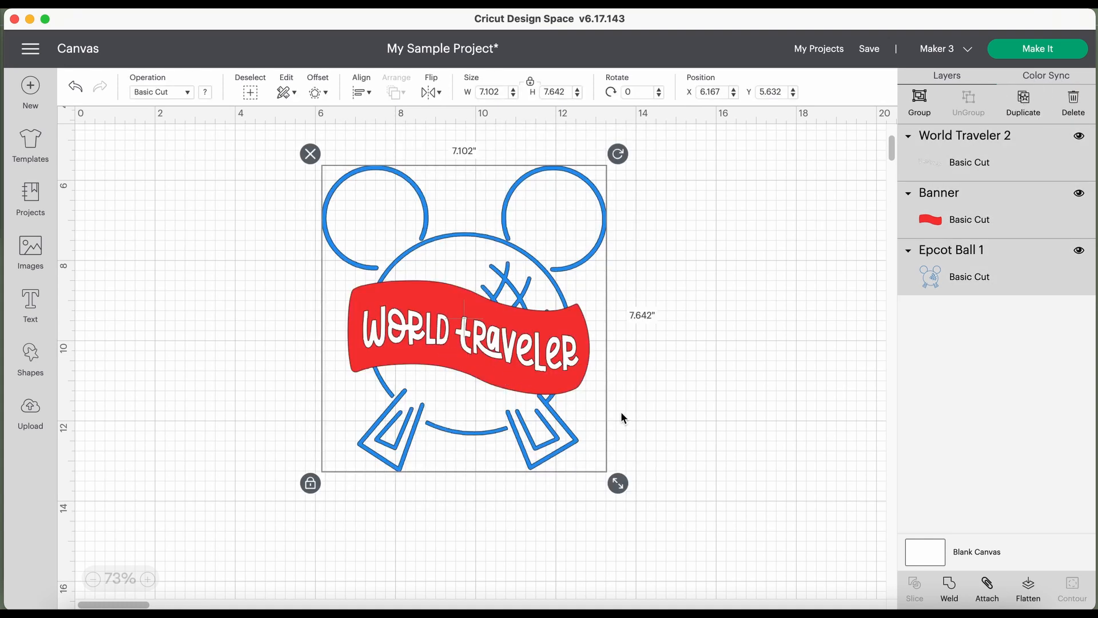
key(super+d)
drag(595, 411, 892, 421)
click(585, 554)
Change the duplicated Epcot ball's material color to light periwinkle
click(724, 177)
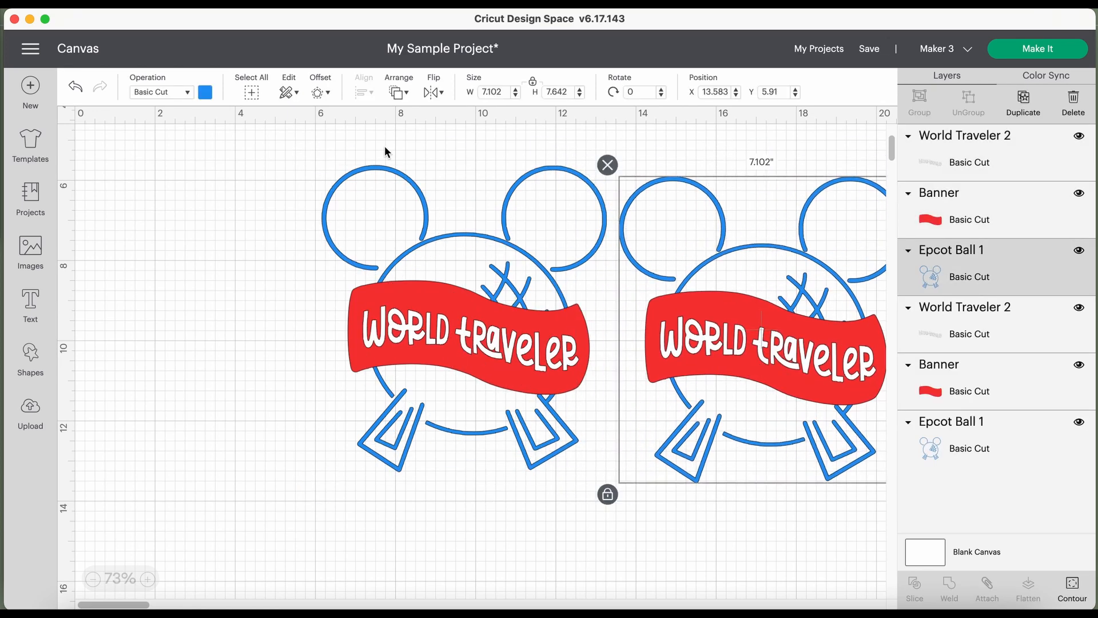
click(205, 92)
click(256, 183)
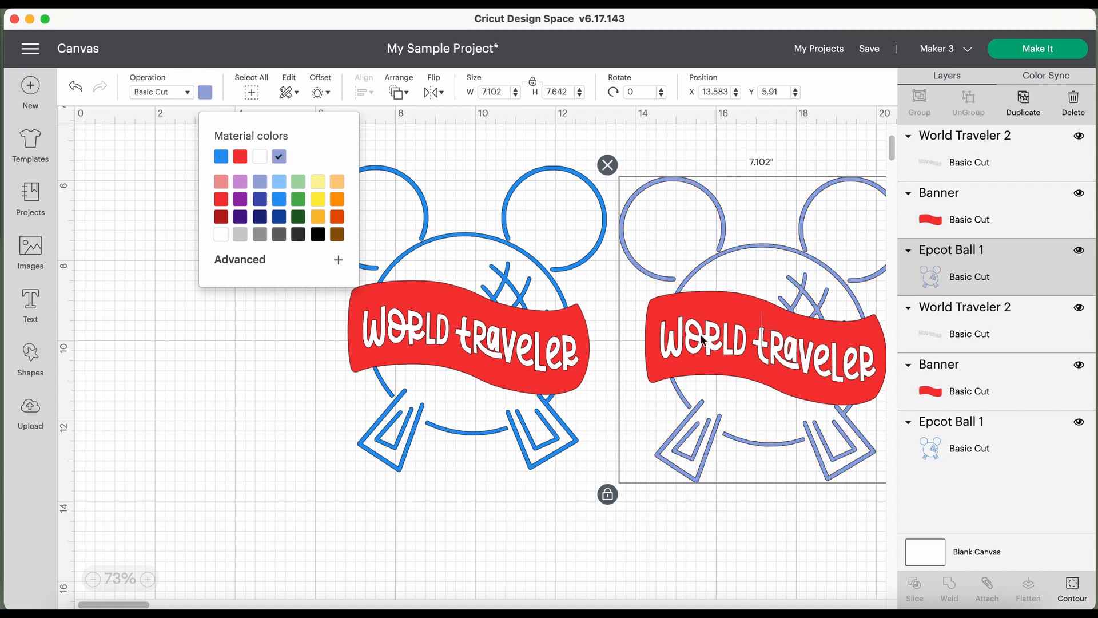
click(709, 341)
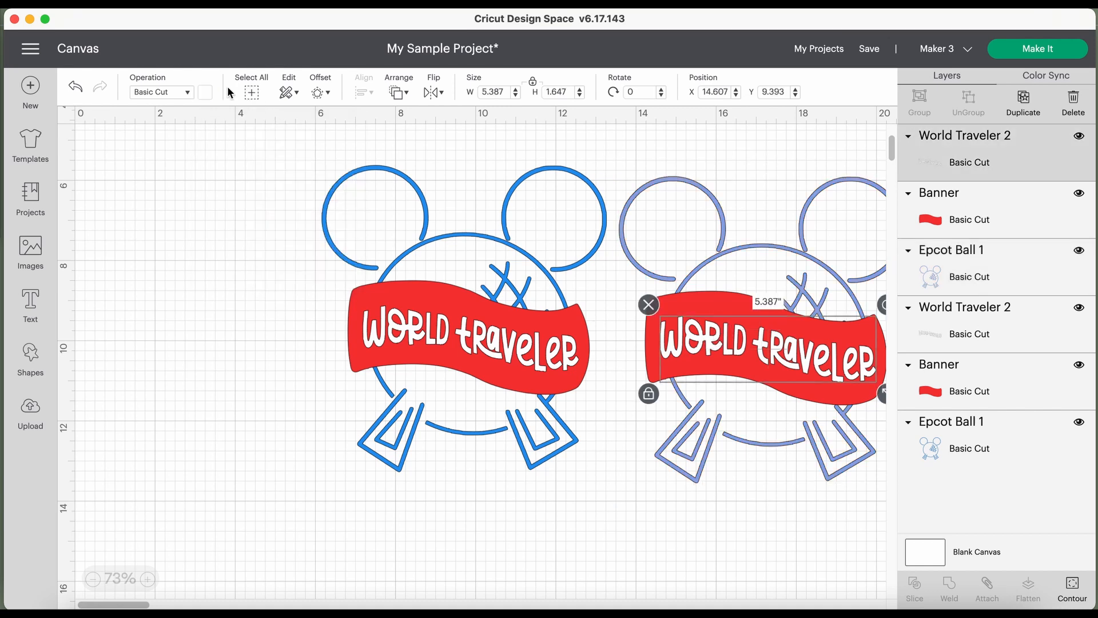
click(693, 143)
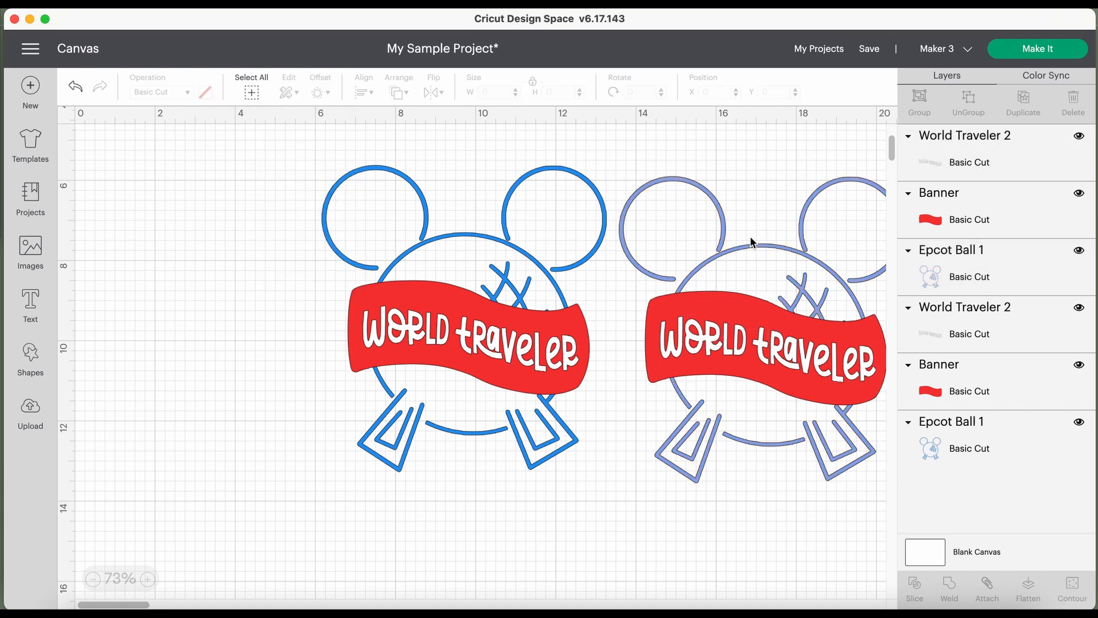
Move both designs together about 4.6 inches left and 0.6 inches up on the canvas
drag(820, 159, 477, 413)
drag(684, 362, 502, 340)
click(794, 312)
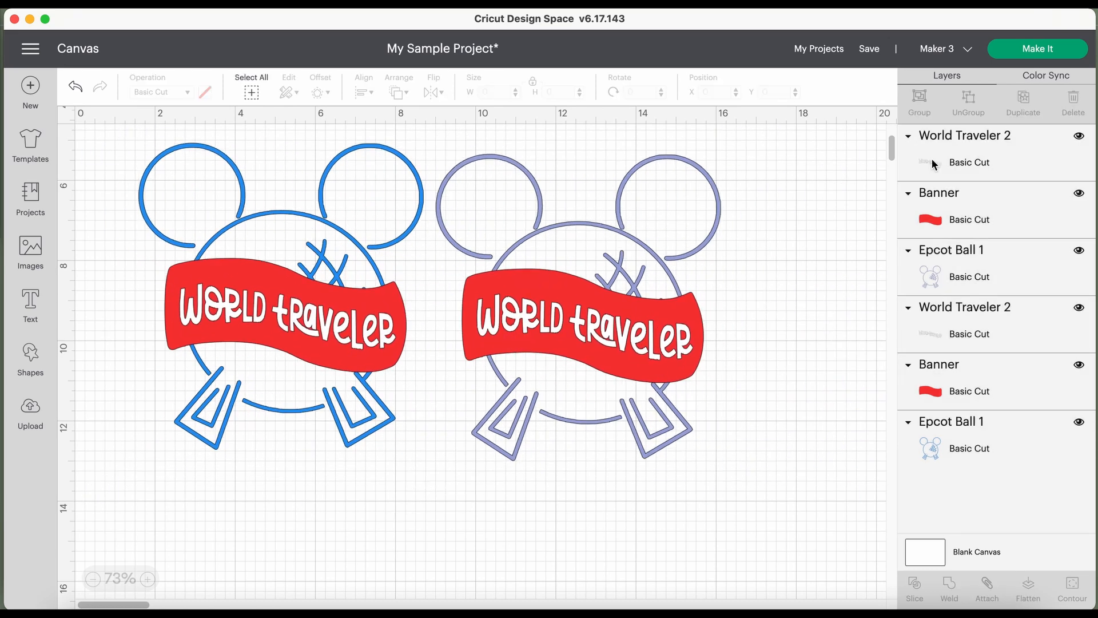
Sync the periwinkle Epcot ball's color to the blue of the original Epcot ball
click(944, 441)
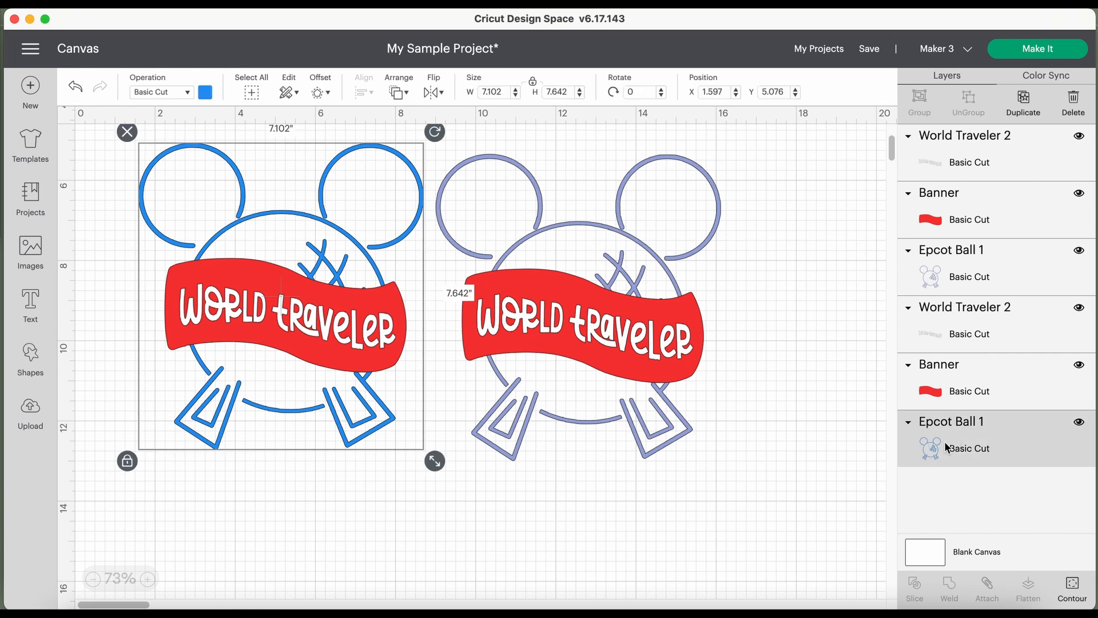
click(1046, 76)
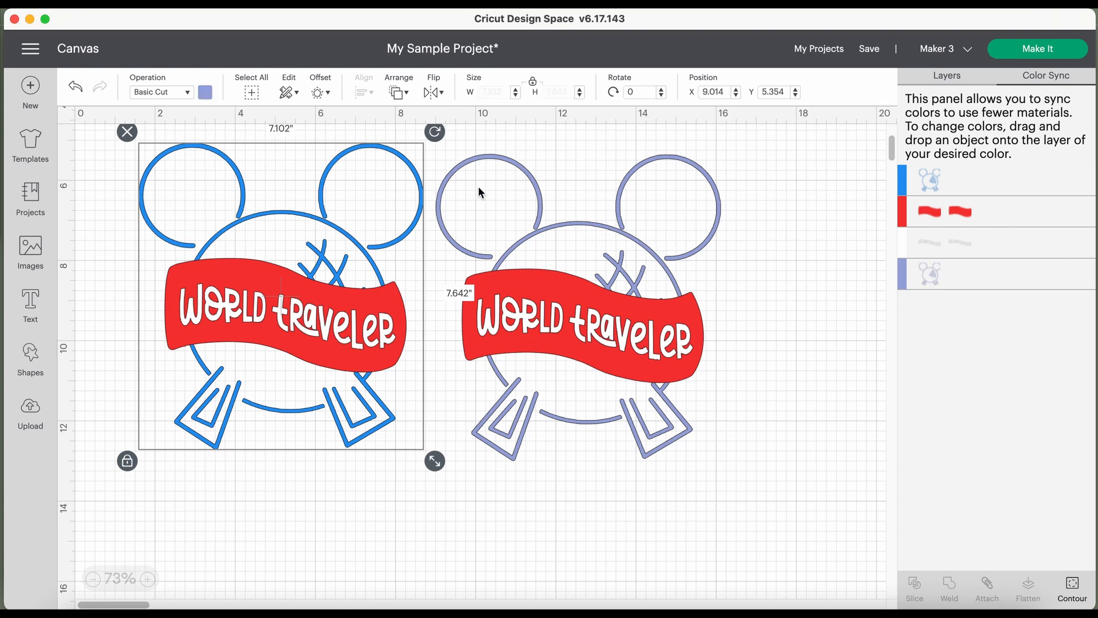
drag(927, 281, 967, 178)
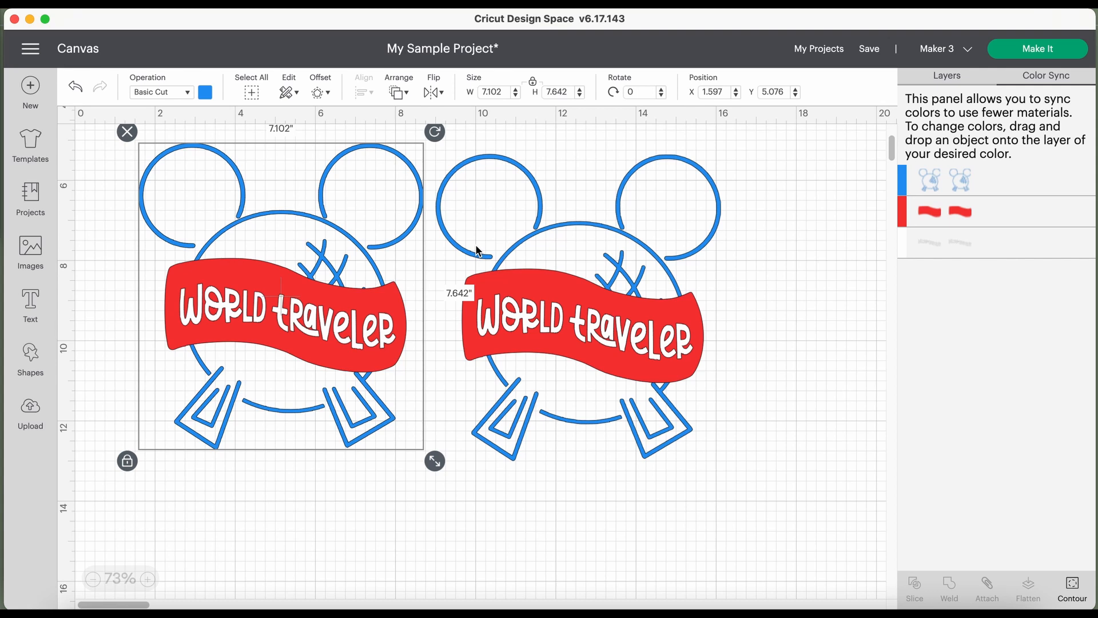
click(961, 83)
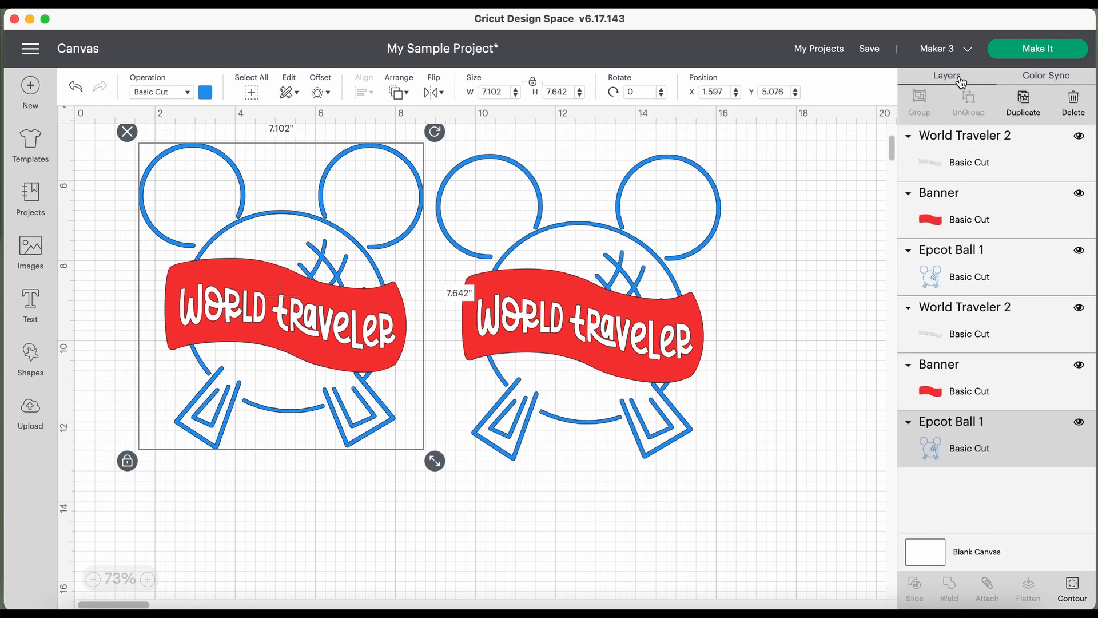
Delete the duplicate World Traveler design beside the original, including all three of its layers
click(766, 204)
drag(757, 162, 483, 485)
key(Delete)
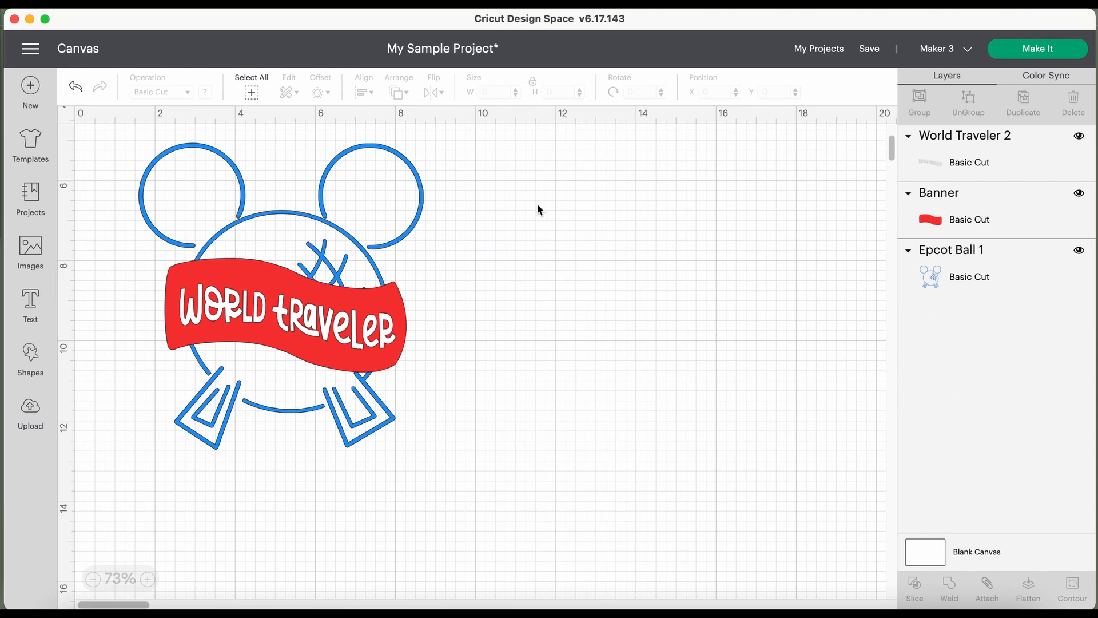
Move the whole remaining design toward the middle of the canvas, to about X 6.139, Y 6.618
drag(456, 143, 156, 447)
drag(281, 340, 469, 330)
click(867, 360)
drag(611, 142, 360, 386)
drag(419, 334, 430, 402)
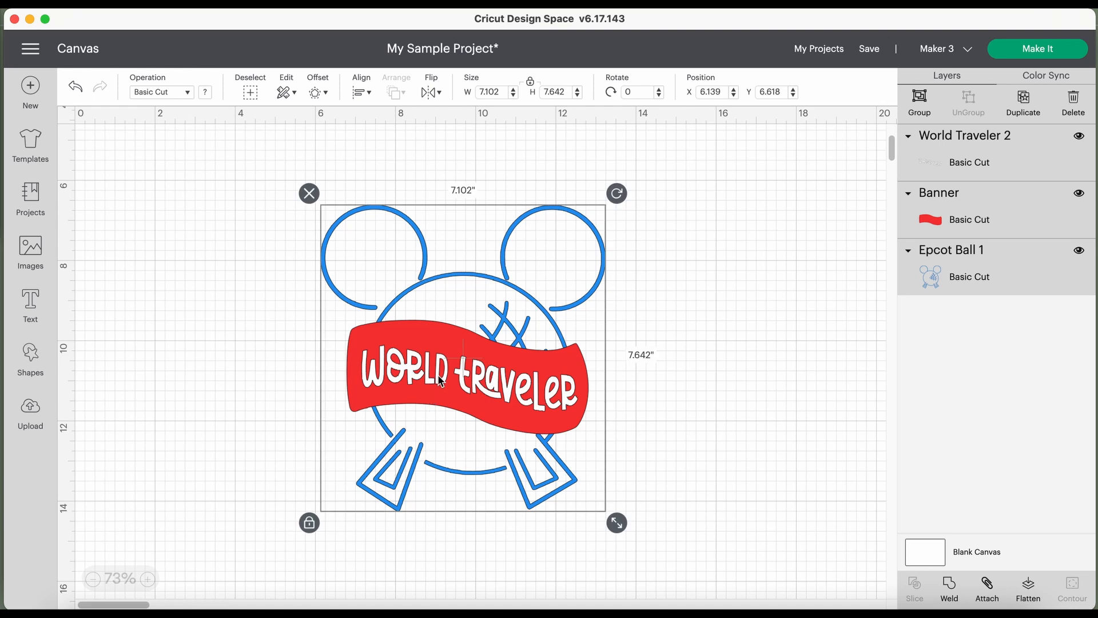
click(873, 205)
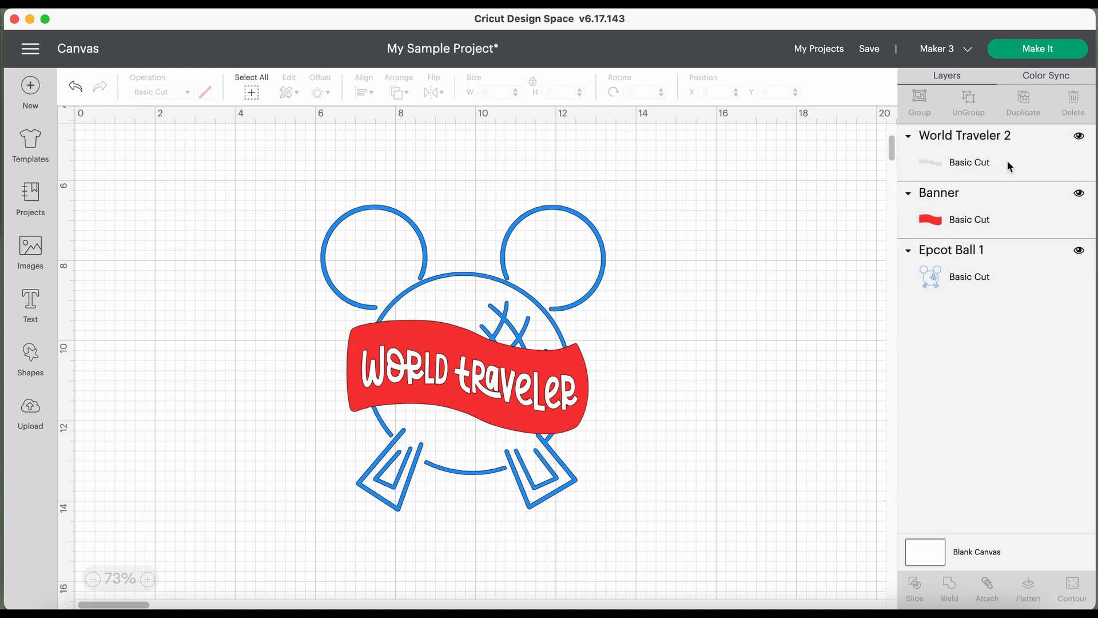
Hide the World Traveler 2 and Banner layers one after the other and show both again
click(971, 163)
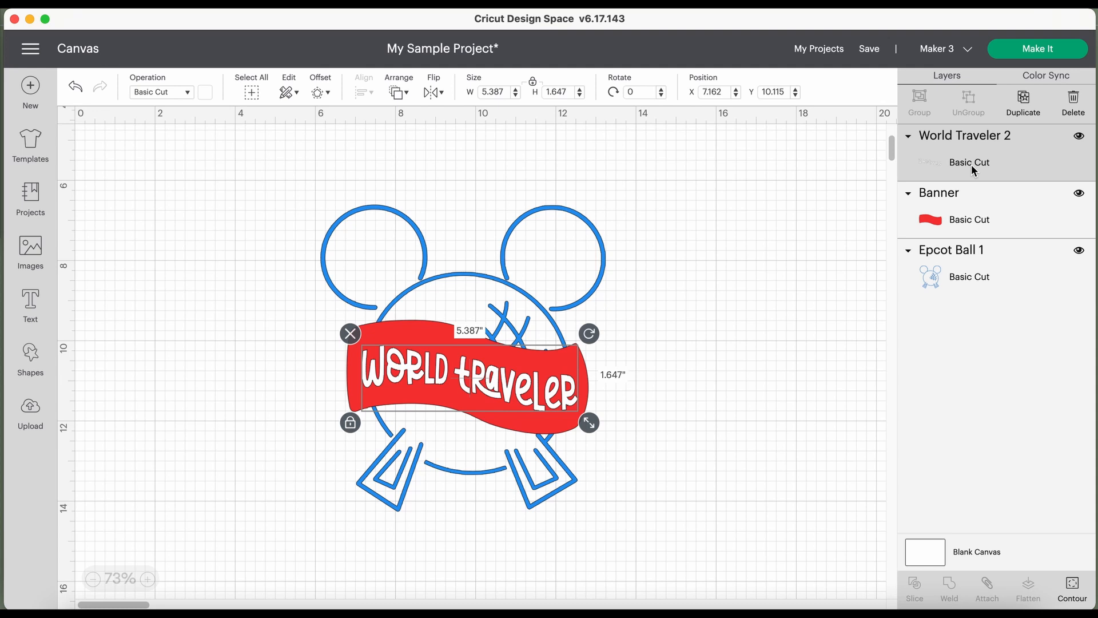
click(1078, 137)
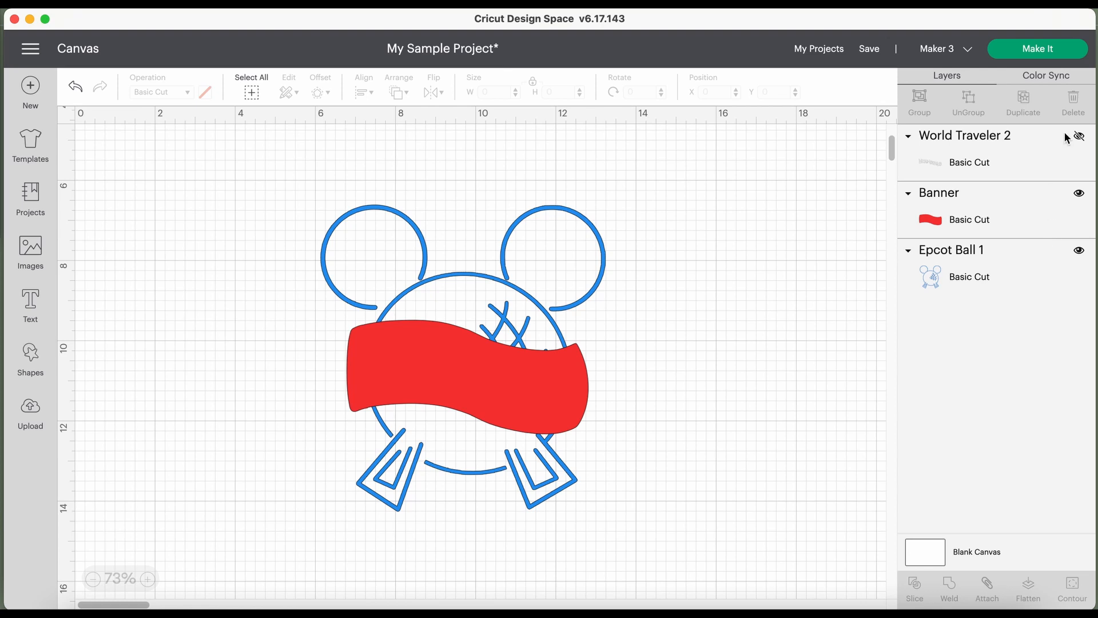
click(1078, 194)
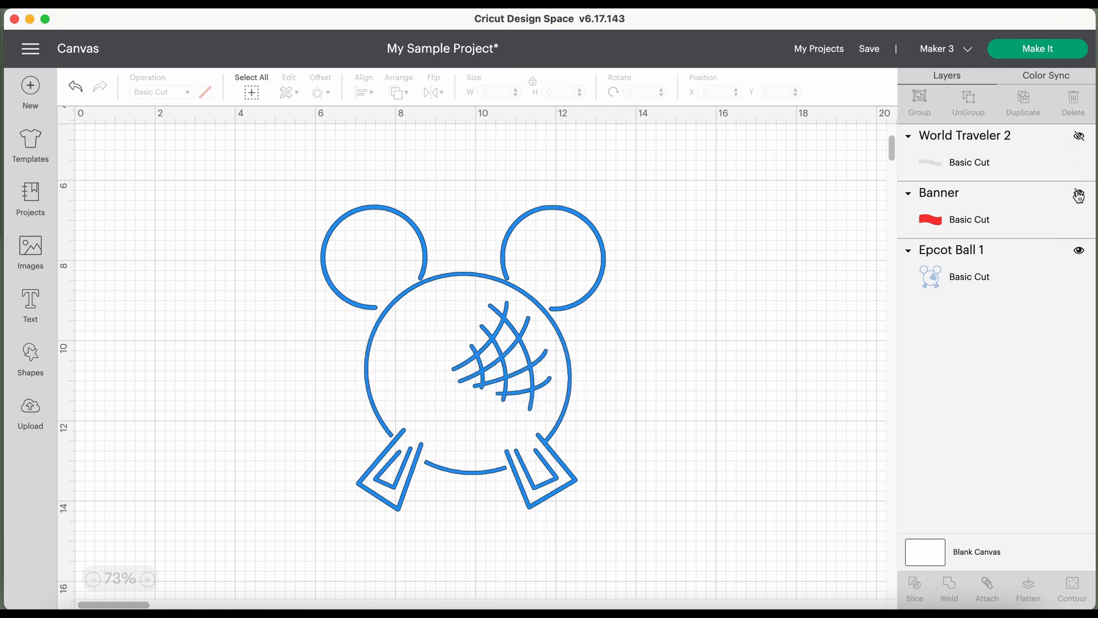
click(1078, 195)
click(1079, 138)
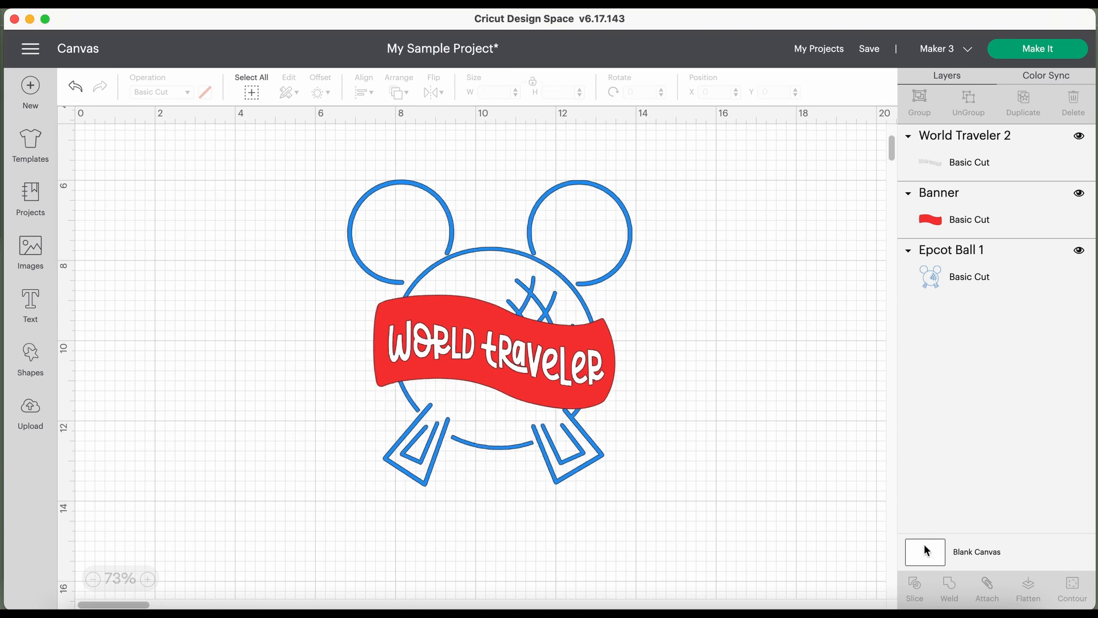
Set the blank canvas color to light red
click(924, 546)
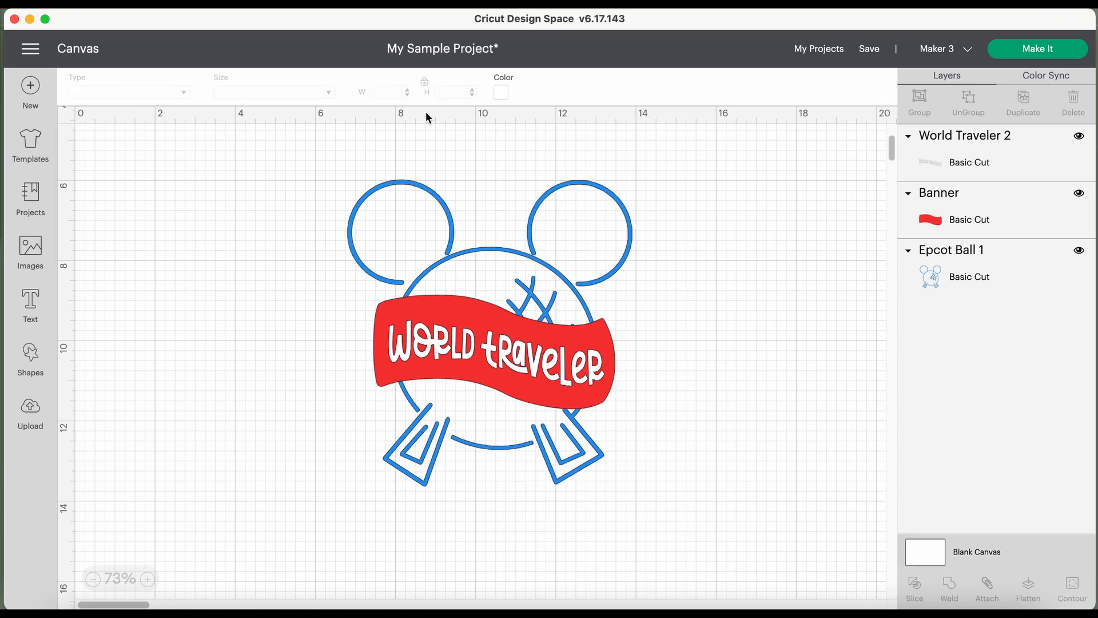
click(501, 92)
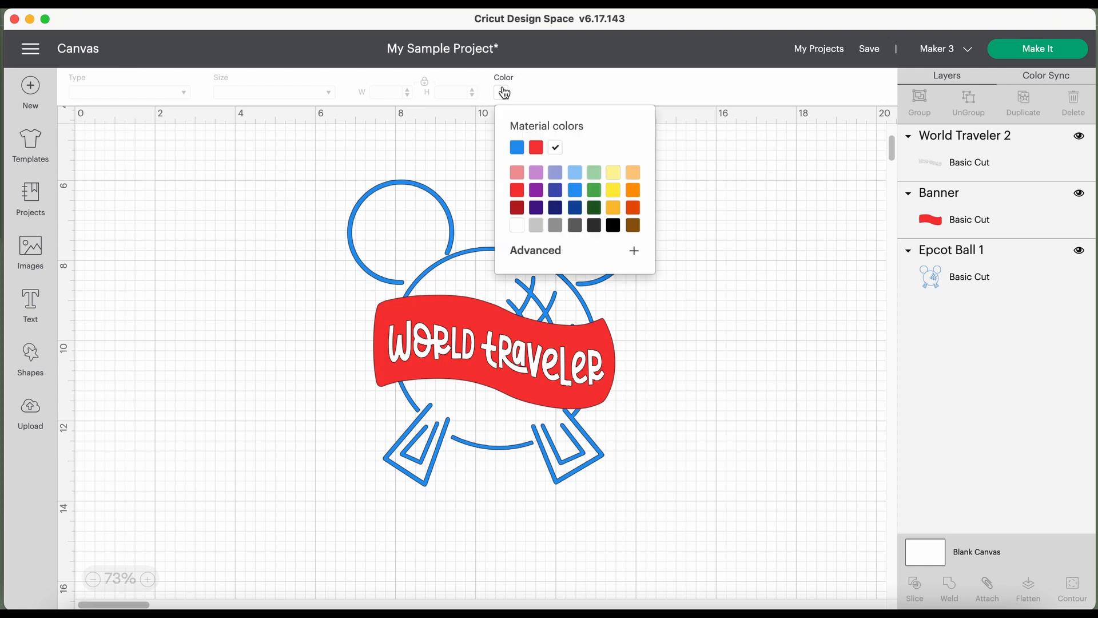
click(517, 174)
click(766, 341)
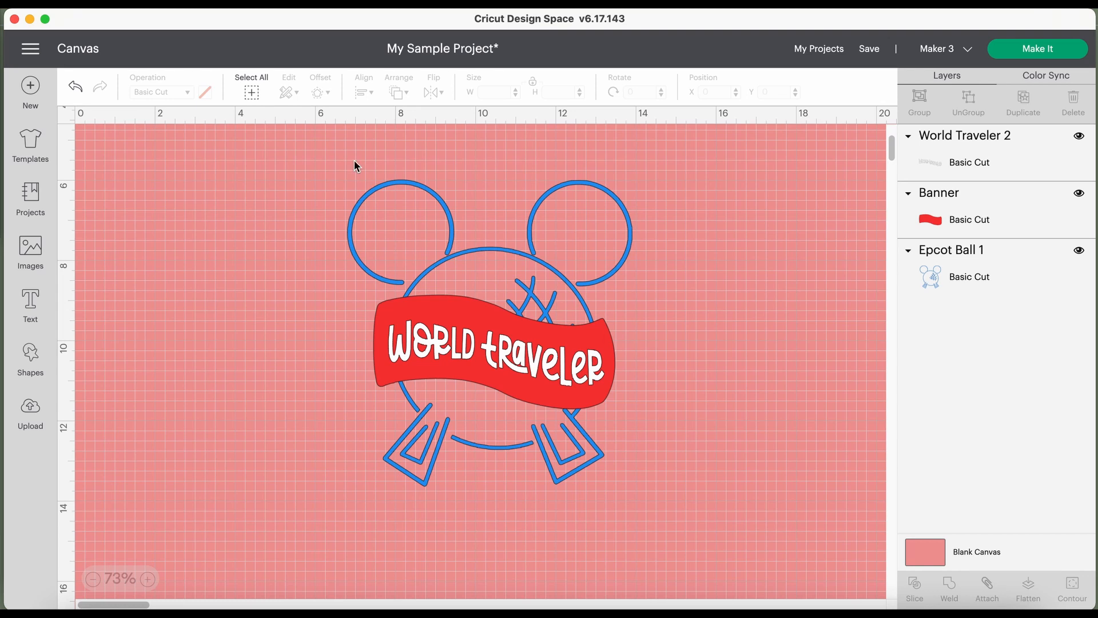
Undo the last move of the design while keeping the World Traveler 2 layer shown
click(75, 89)
click(76, 90)
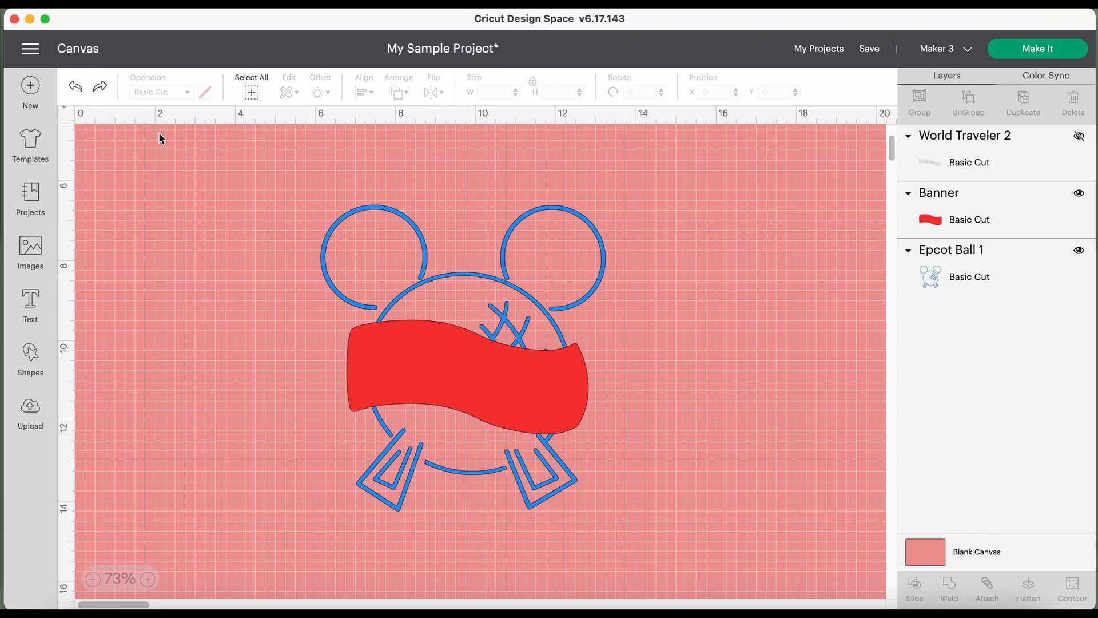
click(100, 87)
Set the blank canvas color back to white
click(933, 552)
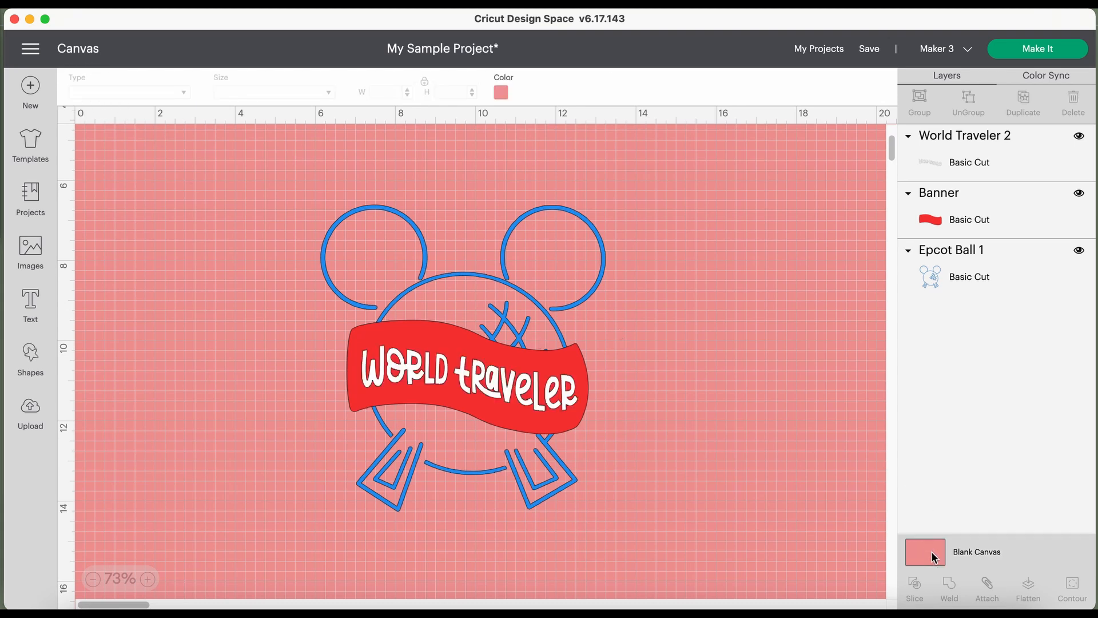
click(502, 94)
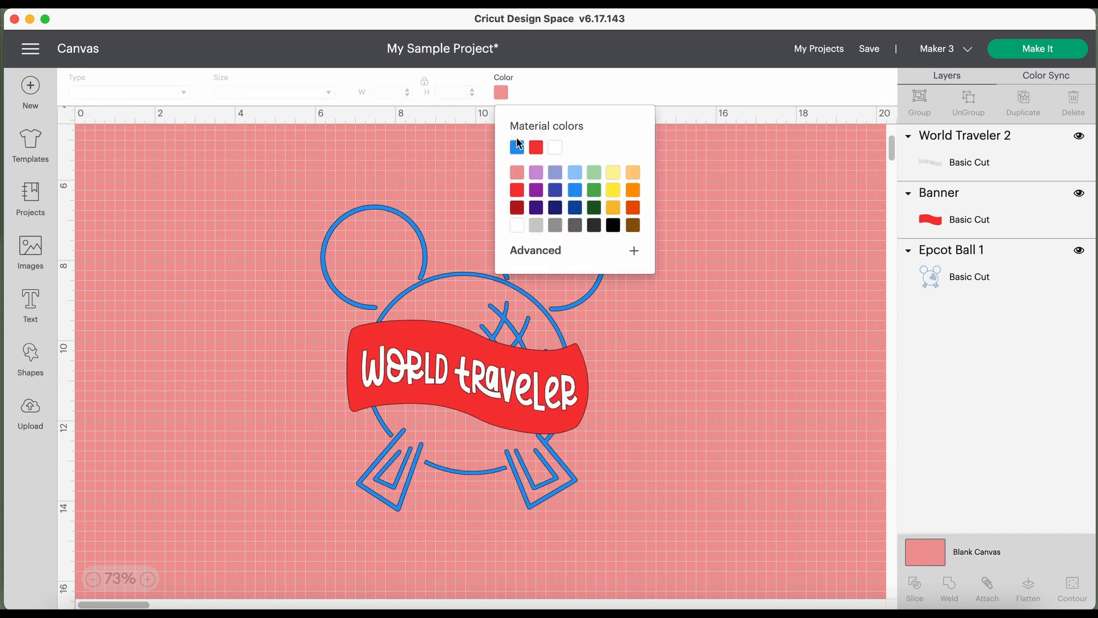
click(554, 148)
click(726, 305)
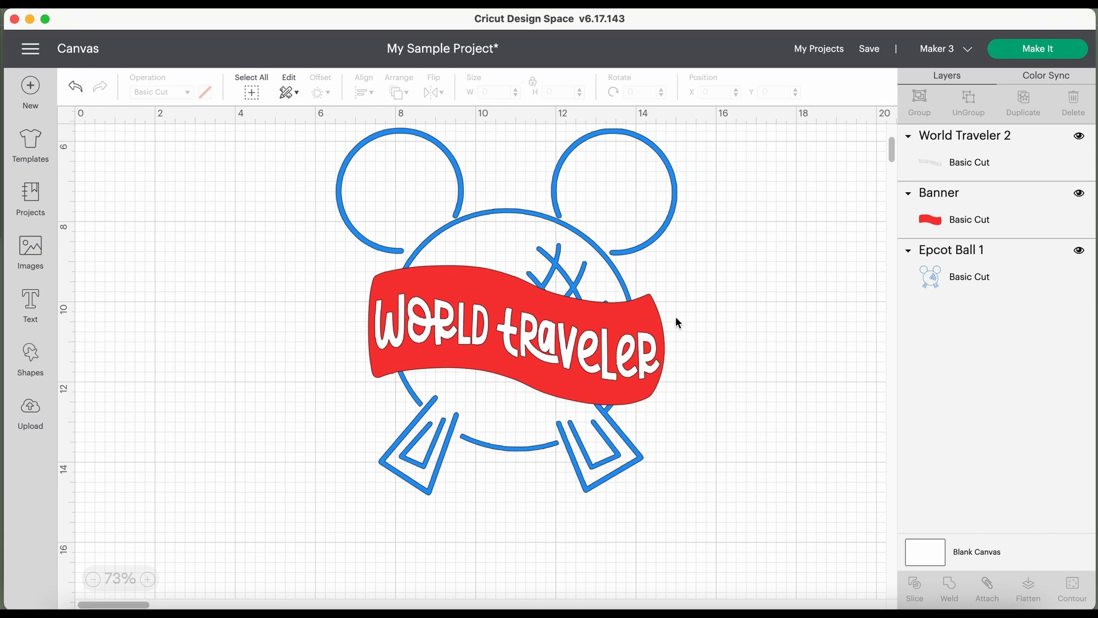
Move the World Traveler lettering off to the left of the ball and reposition the bare banner over the ball at about X 7.355, Y 9.156
drag(610, 311, 320, 351)
drag(595, 363, 907, 453)
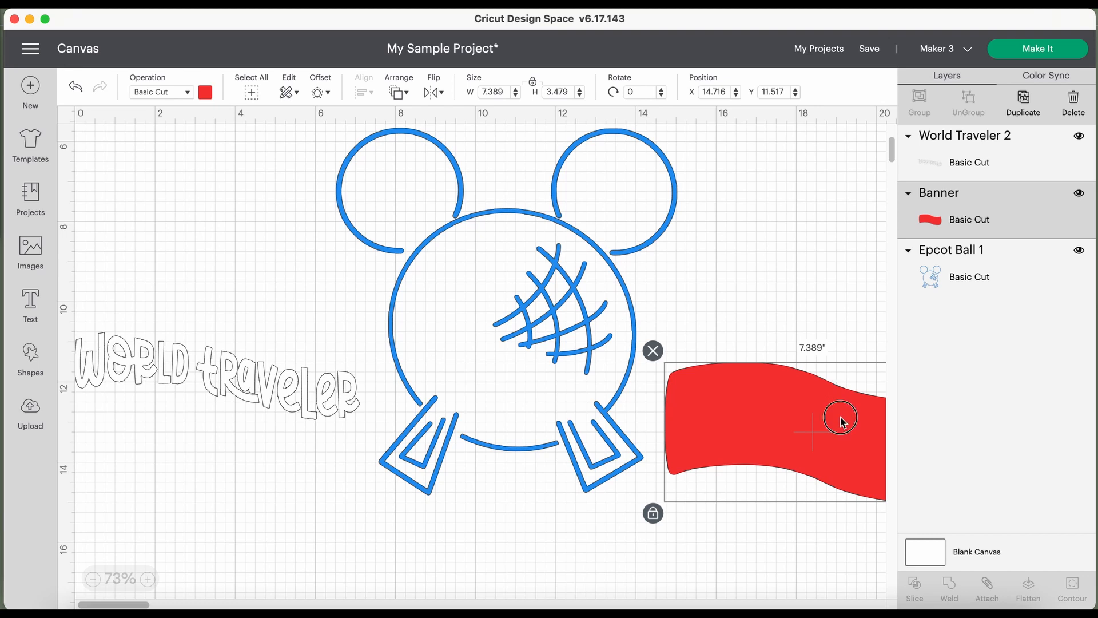
drag(841, 421, 549, 327)
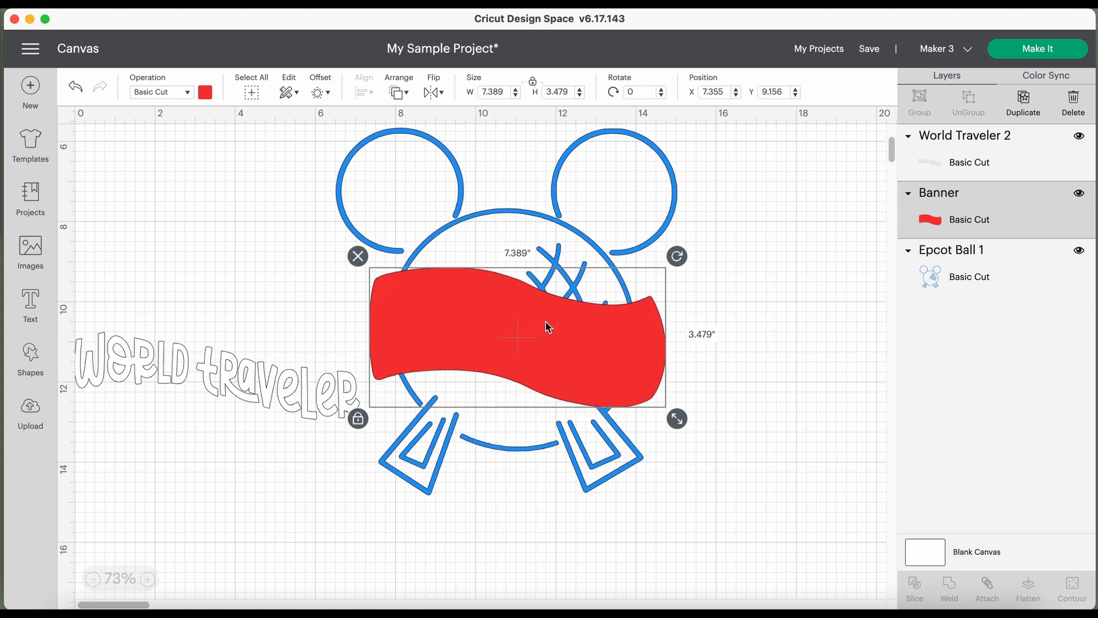
Duplicate the banner and place the copy to the right of the design at about X 16.66, Y 6.169
key(super+d)
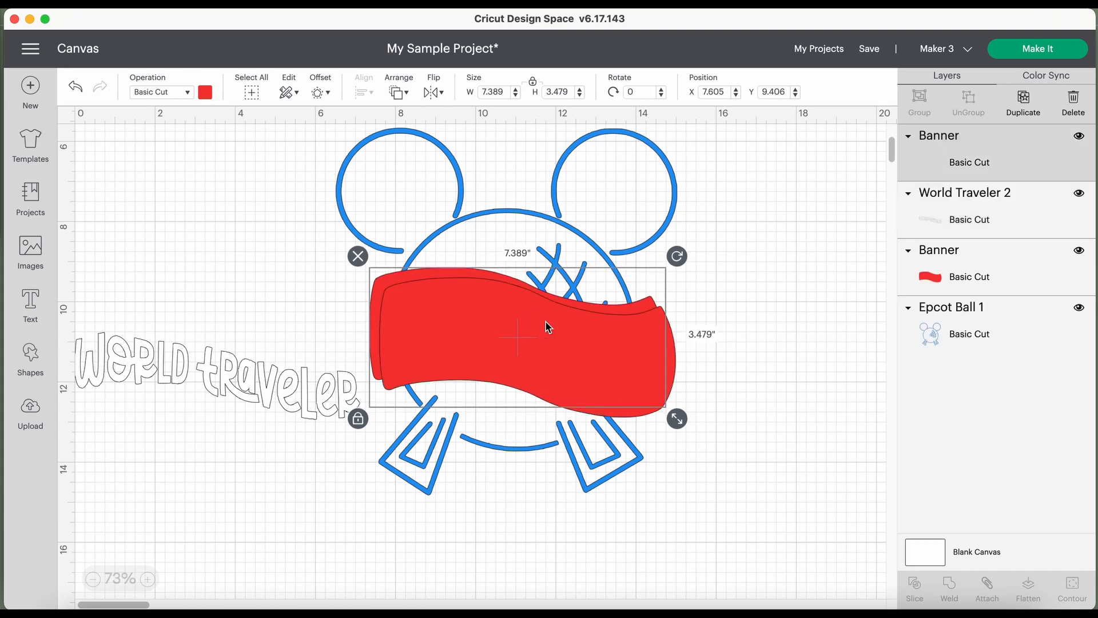
drag(547, 326, 835, 209)
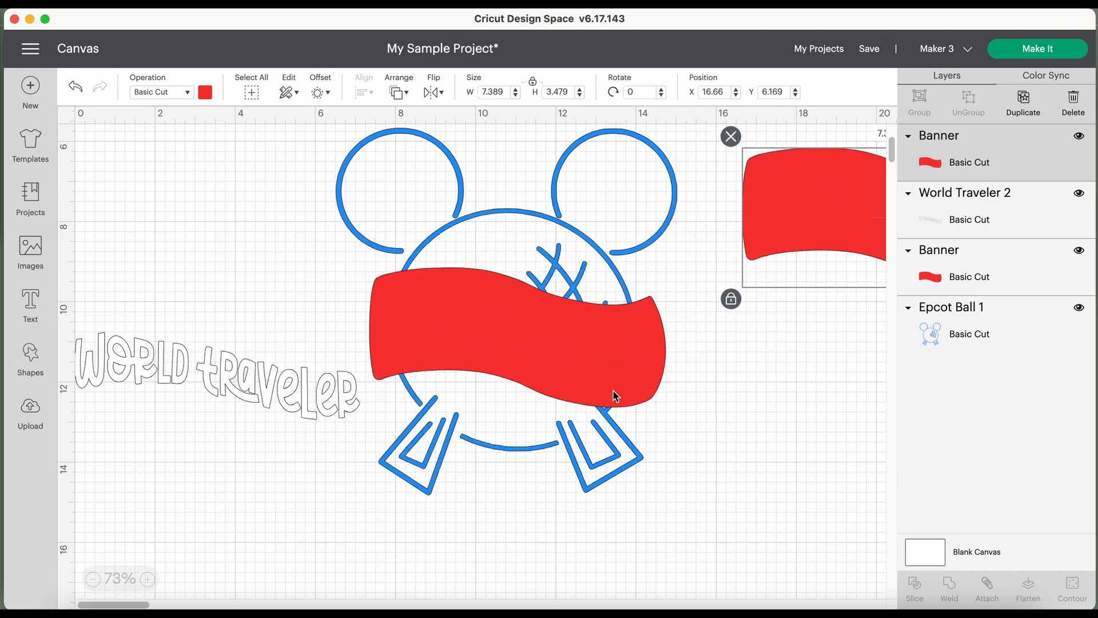
Slice the banner lying over the ball with the Epcot Ball 1 layer
click(593, 386)
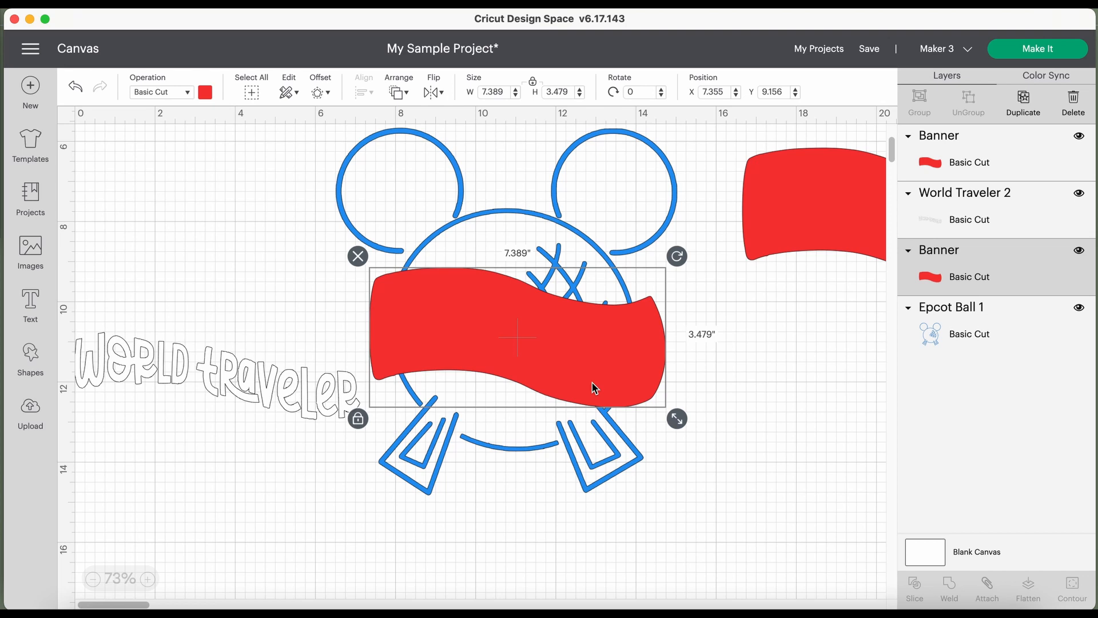
shift+click(557, 182)
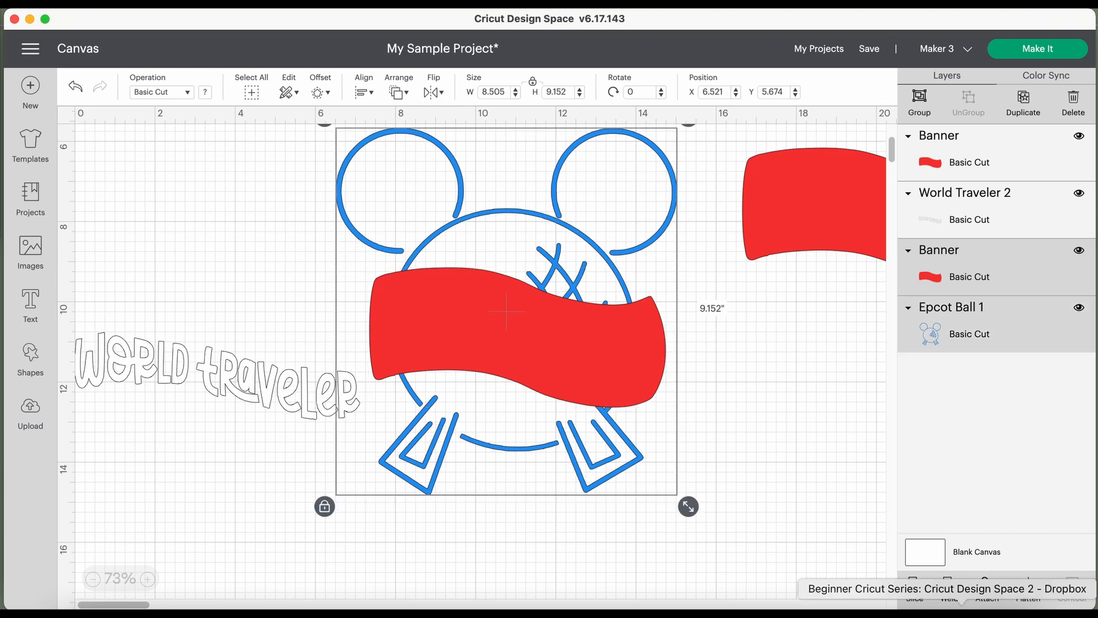
click(915, 591)
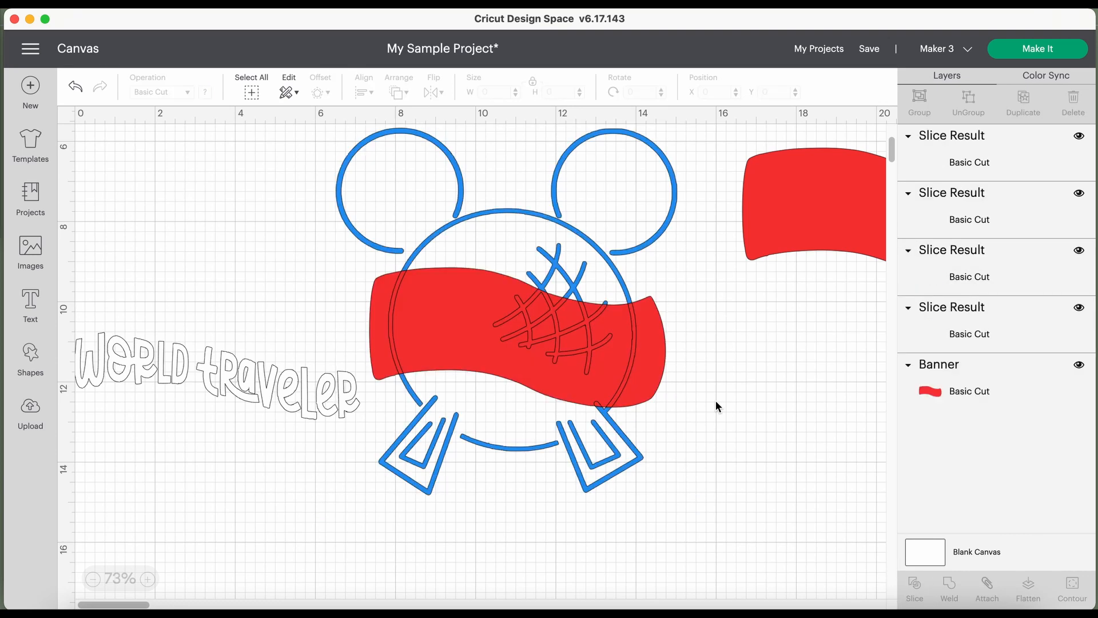
Pull the slice results apart on the canvas and delete the red overlap pieces
drag(579, 350, 911, 458)
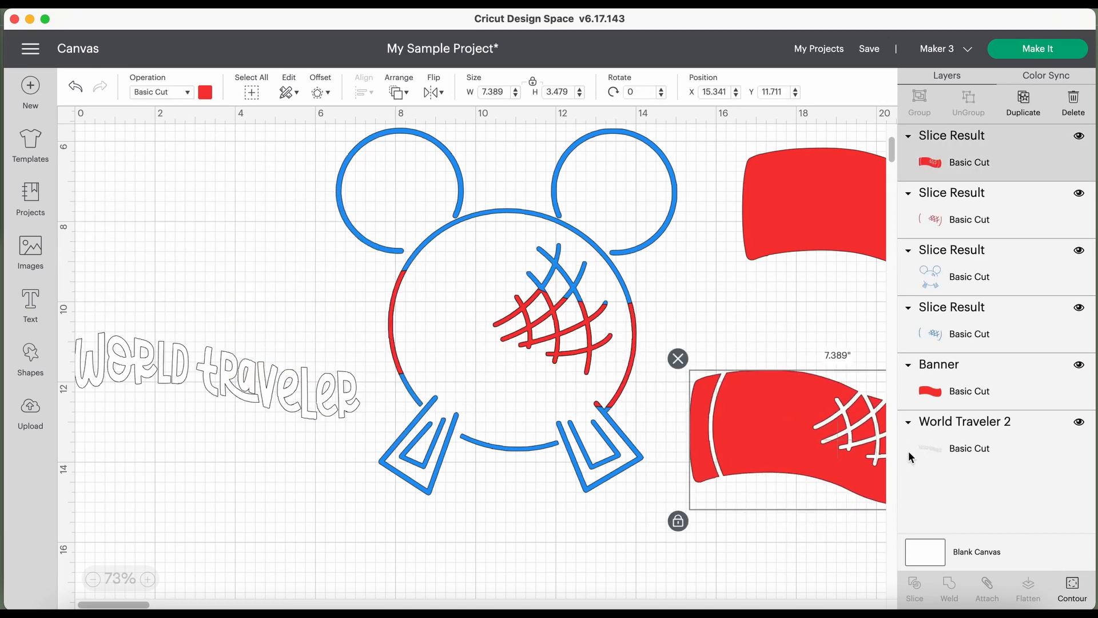
drag(565, 343, 880, 435)
drag(582, 322, 410, 296)
click(574, 327)
drag(574, 327, 672, 503)
drag(795, 413, 712, 429)
click(609, 368)
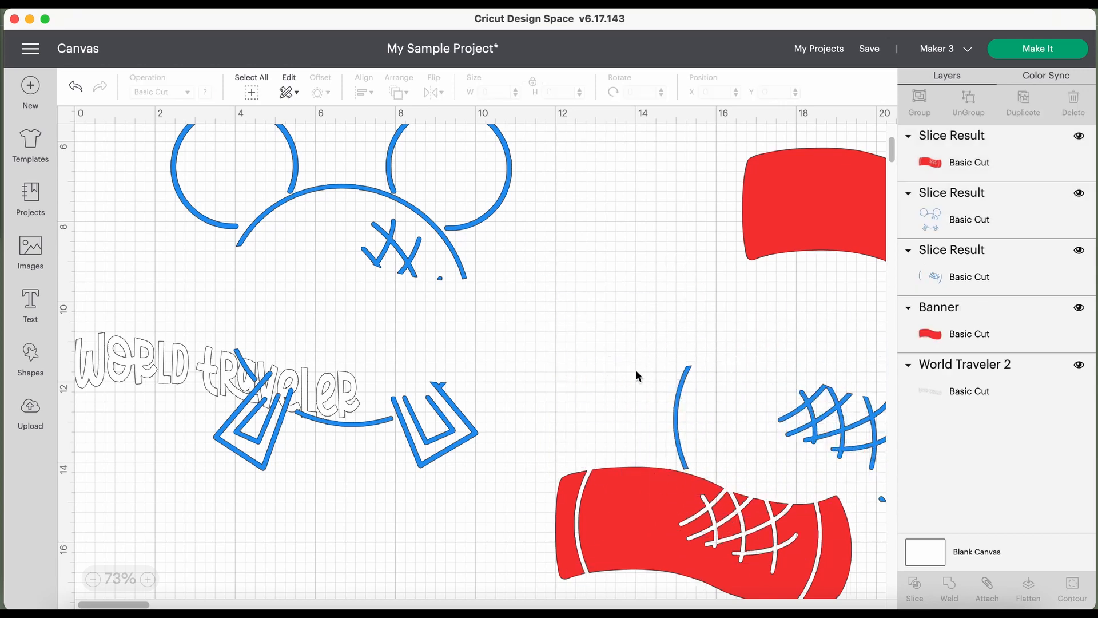
Delete the cut-up banner and the blue overlap pieces, and move the sliced Epcot ball back to the middle of the canvas
click(681, 380)
click(658, 343)
click(632, 483)
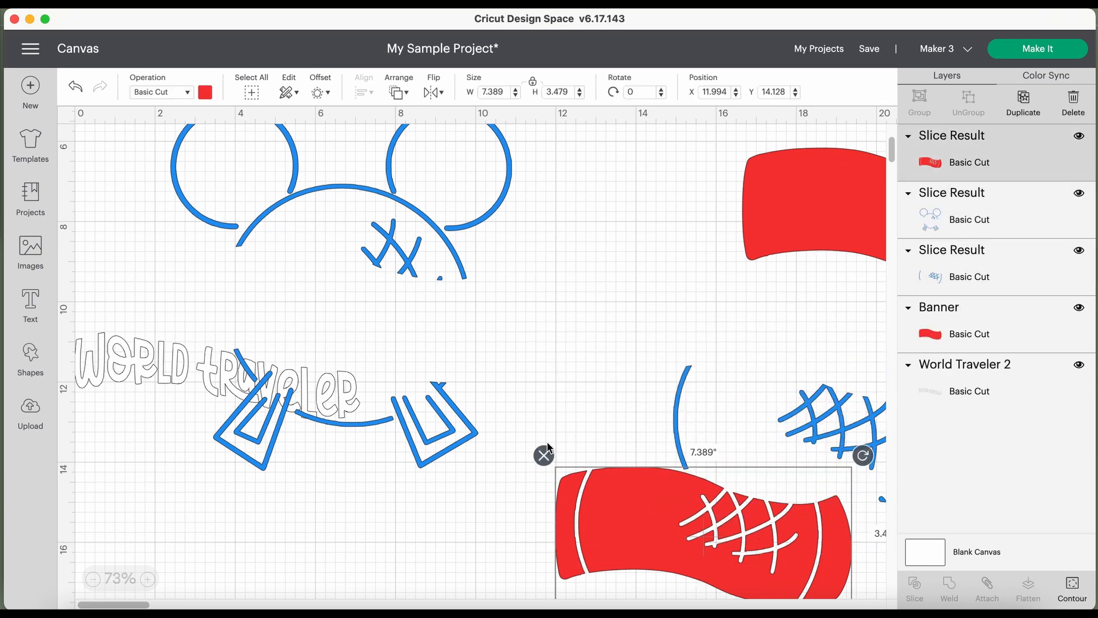
click(544, 456)
drag(428, 422, 607, 477)
click(680, 401)
click(675, 358)
Place the intact banner copy over the gap in the sliced Epcot ball at about X 7.438, Y 9.919
drag(823, 198, 470, 349)
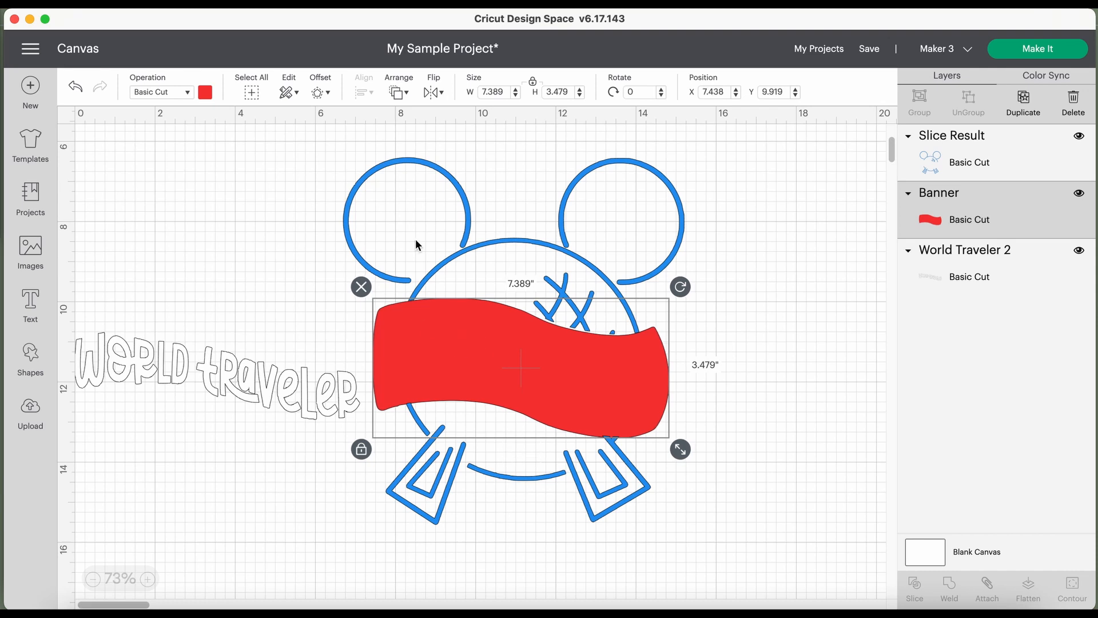
click(816, 196)
Place the World Traveler lettering on the banner at about X 7.556, Y 10.572 and bring its layer to the front
click(282, 369)
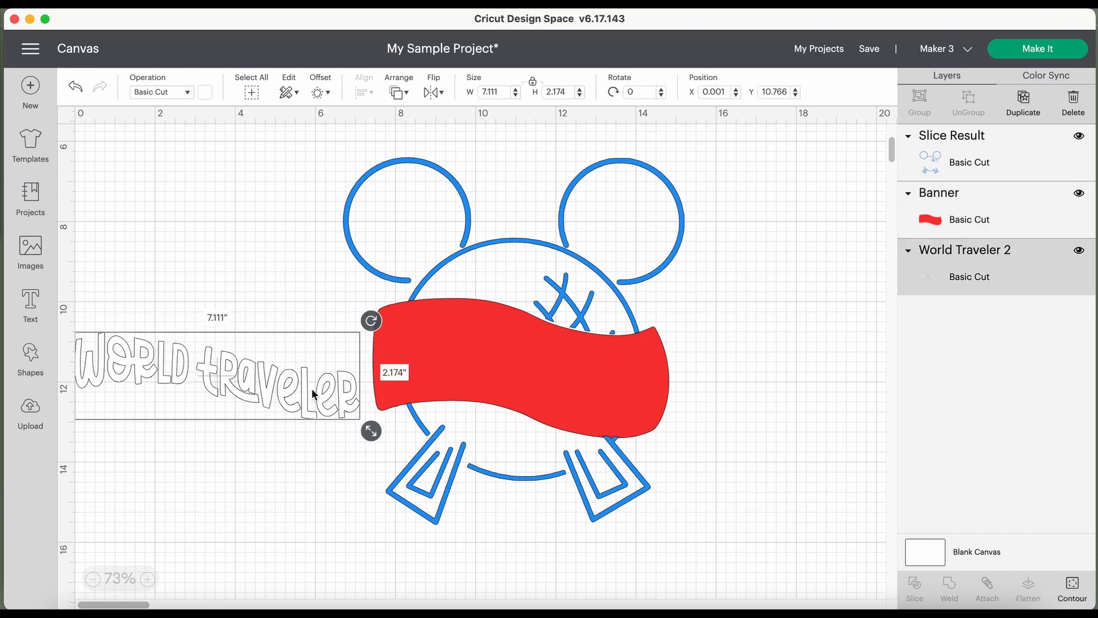
drag(281, 390, 587, 384)
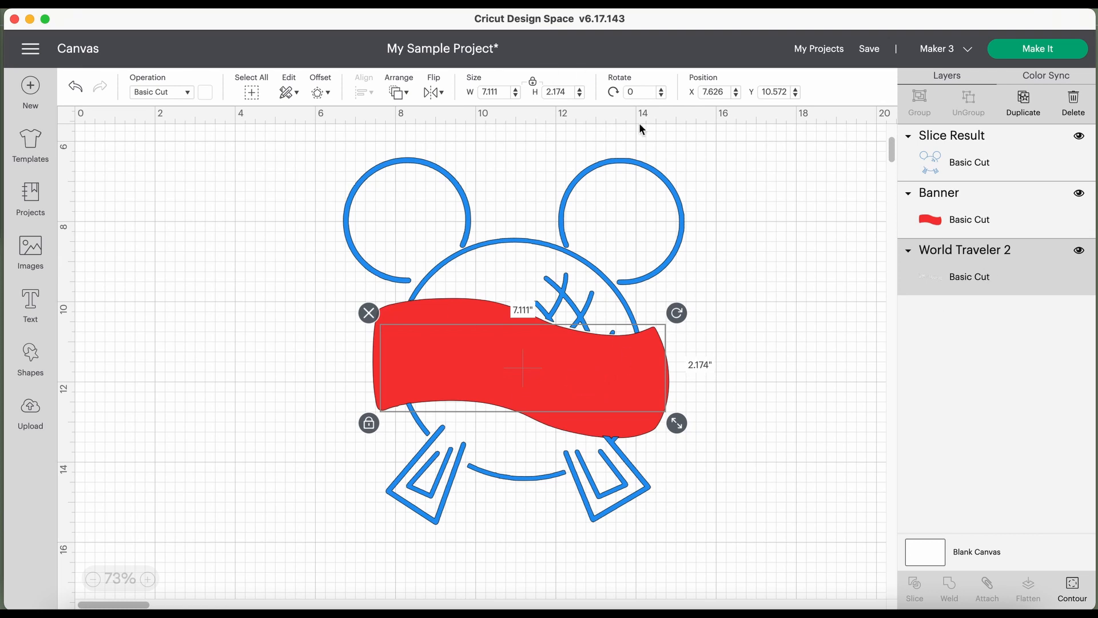
drag(936, 274, 933, 148)
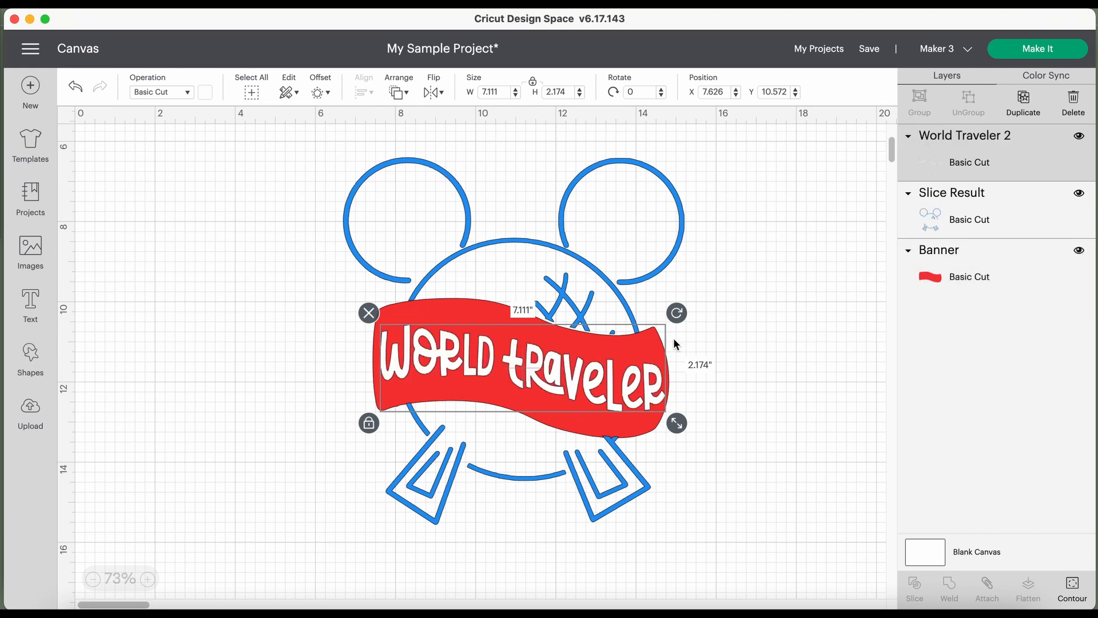
drag(611, 386, 608, 387)
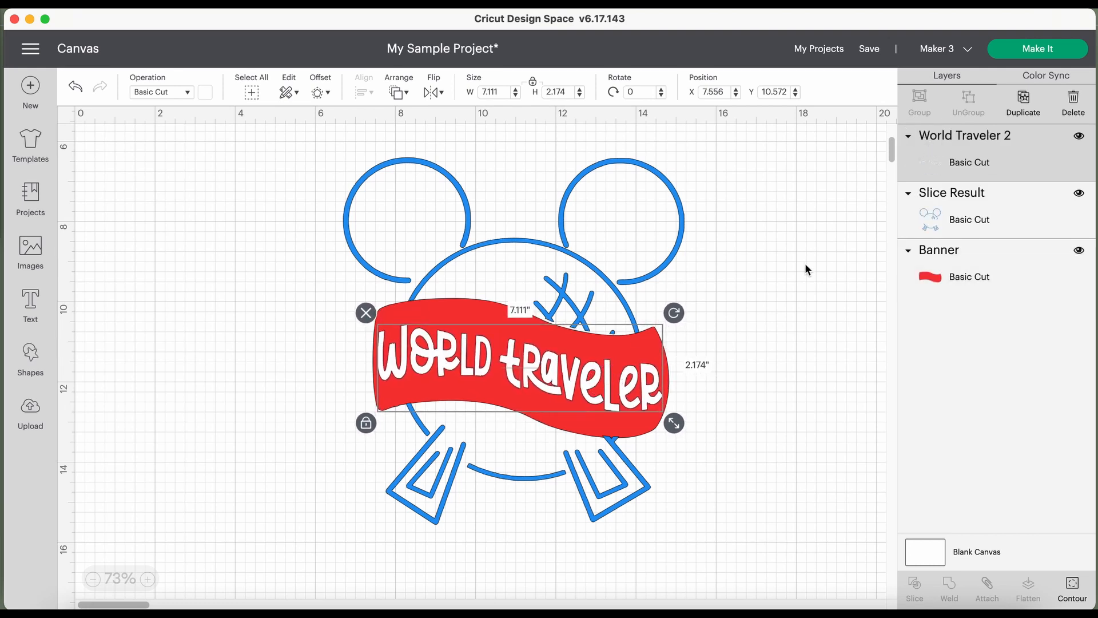
Delete every layer of the design from the canvas
click(790, 264)
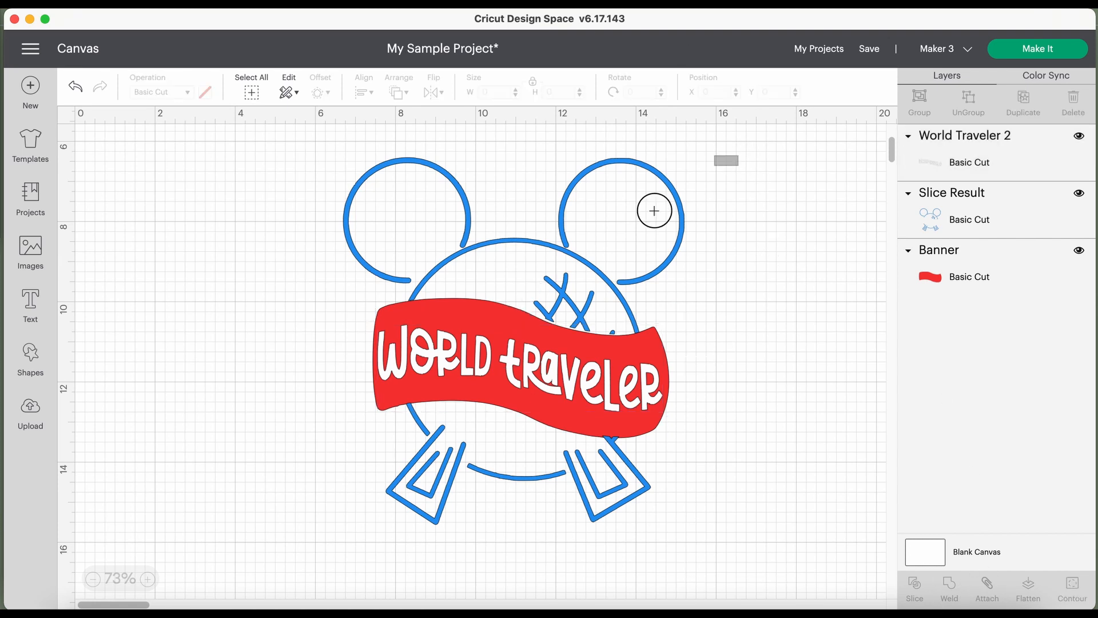
key(super+a)
key(Delete)
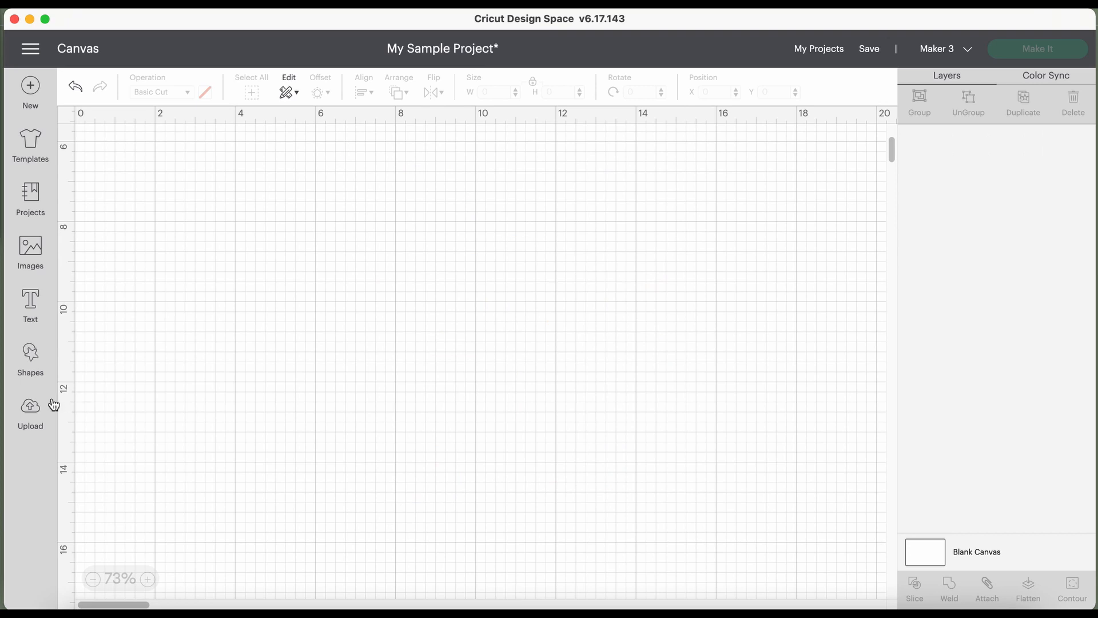
Add the recently uploaded "You've got mail" image to the canvas at about X 5.958, Y 7.411, and ungroup it
click(54, 405)
click(142, 497)
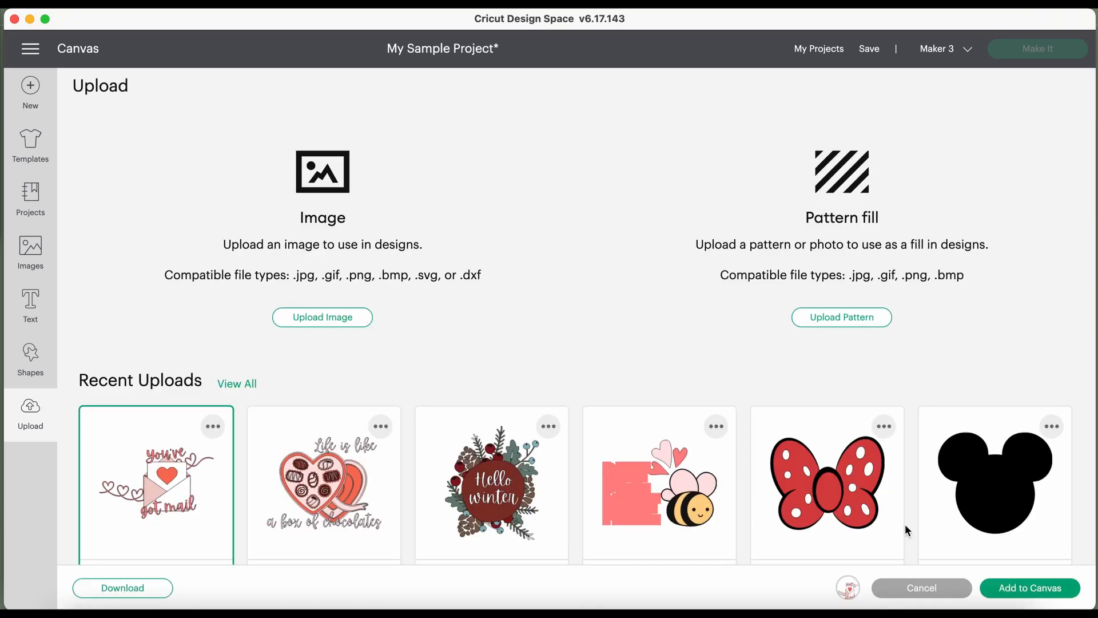
click(1024, 589)
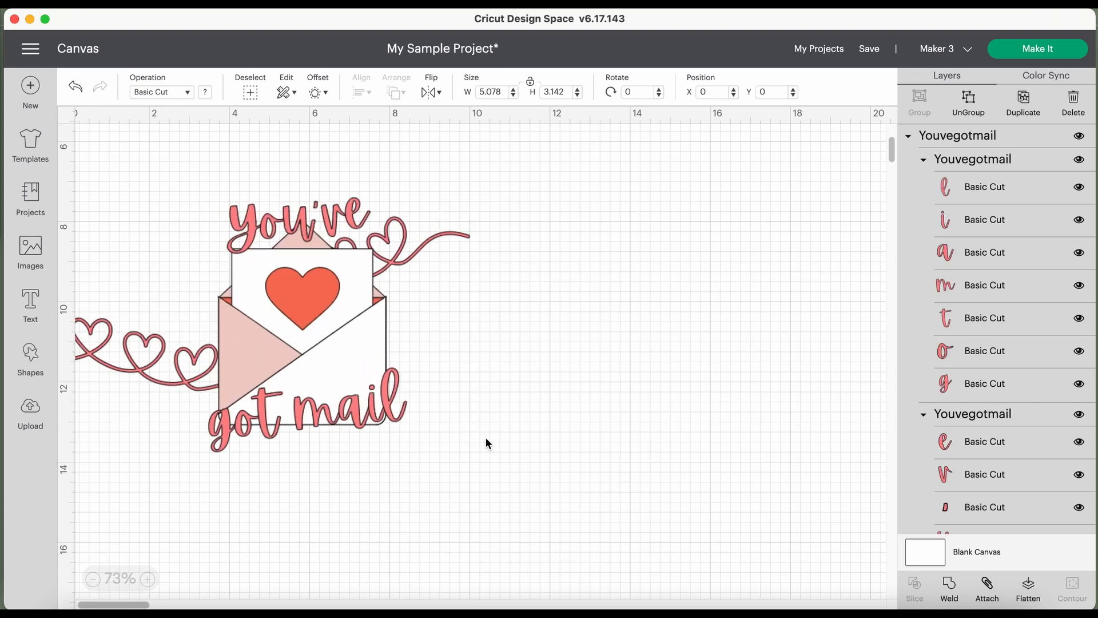
click(223, 382)
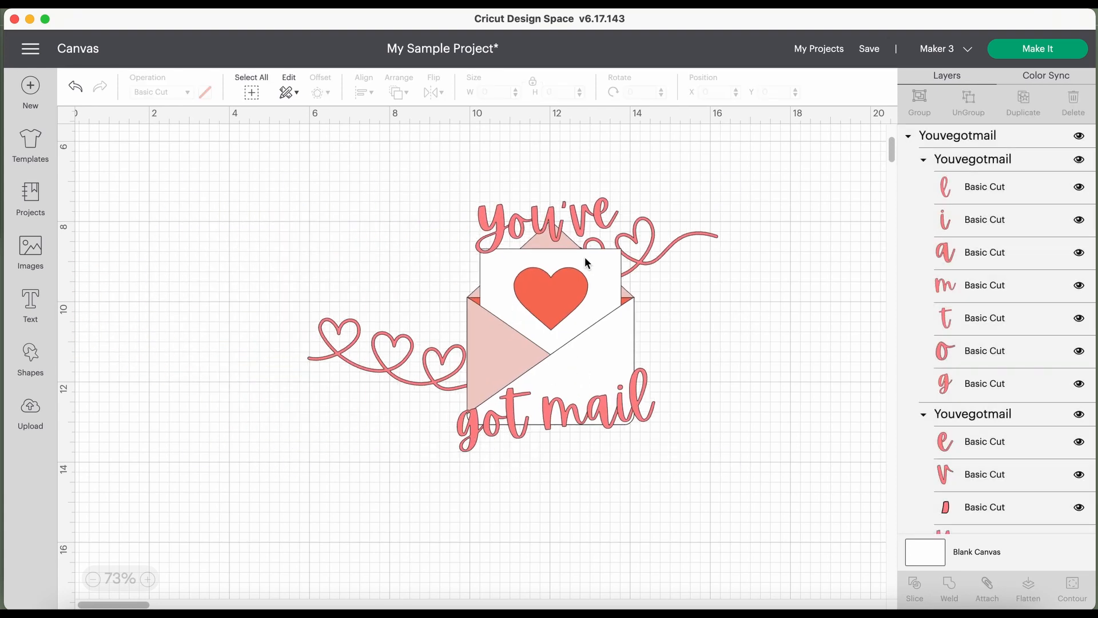
click(627, 404)
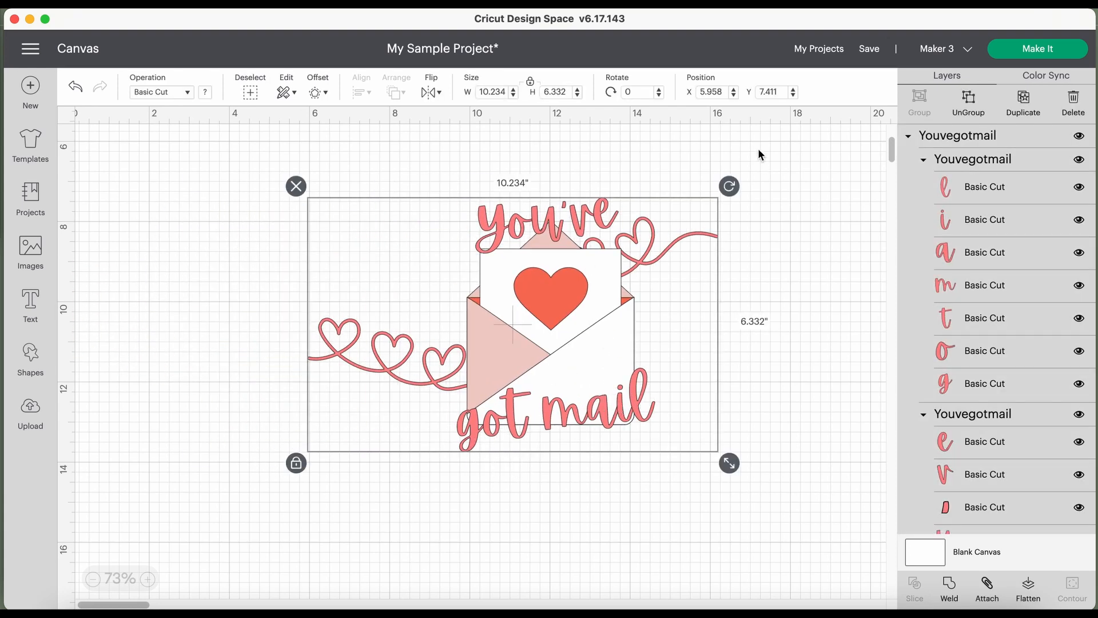
click(969, 103)
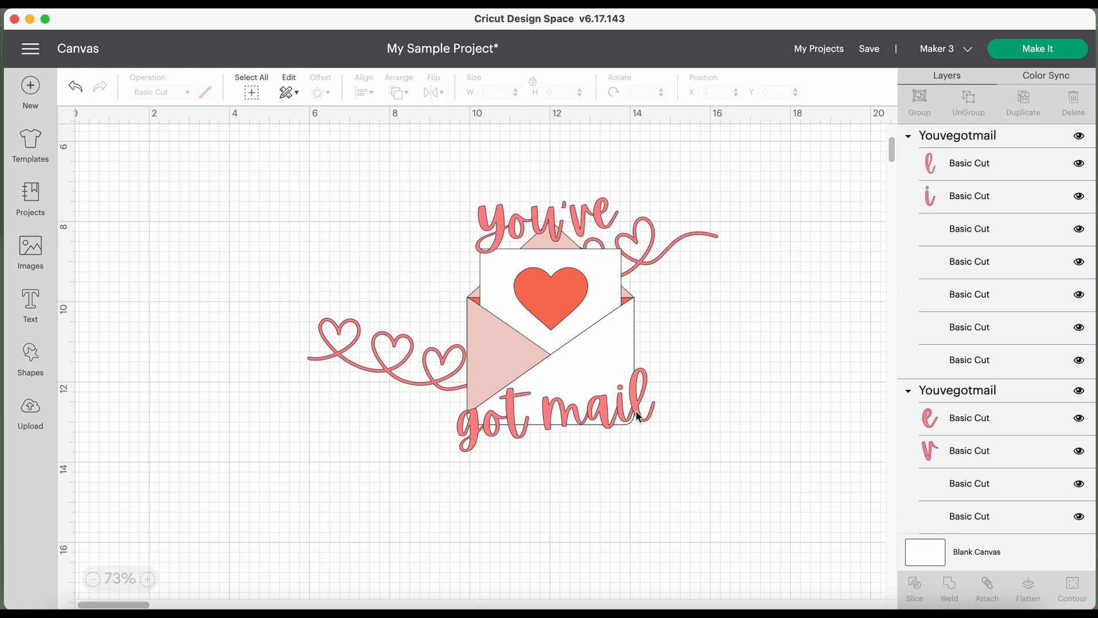
Recolor the large white front flap of the envelope salmon pink
click(588, 362)
click(206, 93)
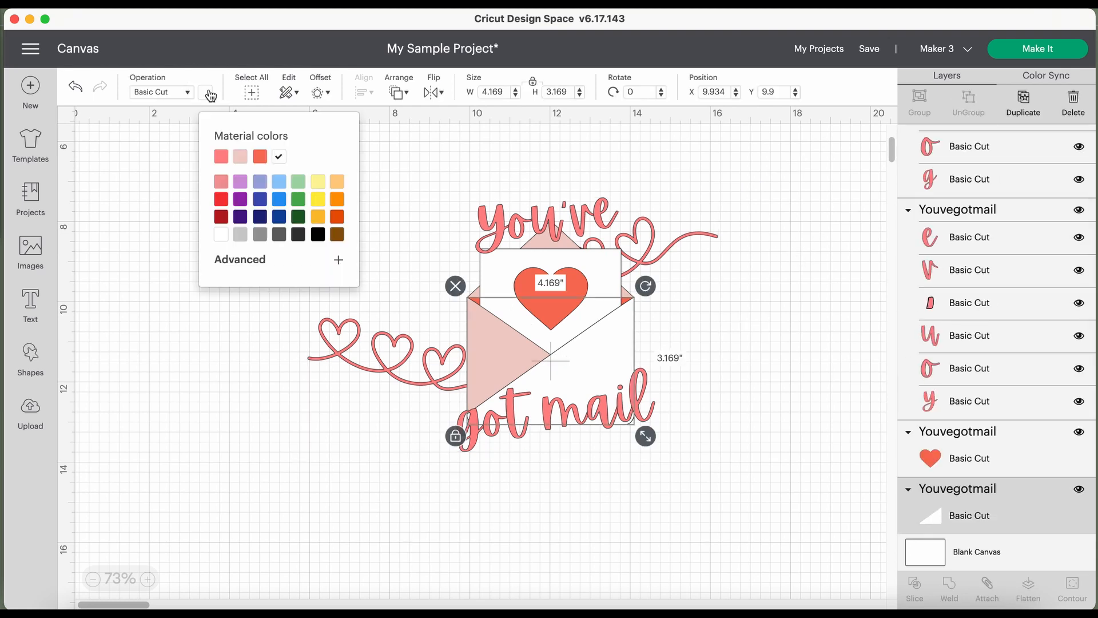
click(240, 157)
click(221, 156)
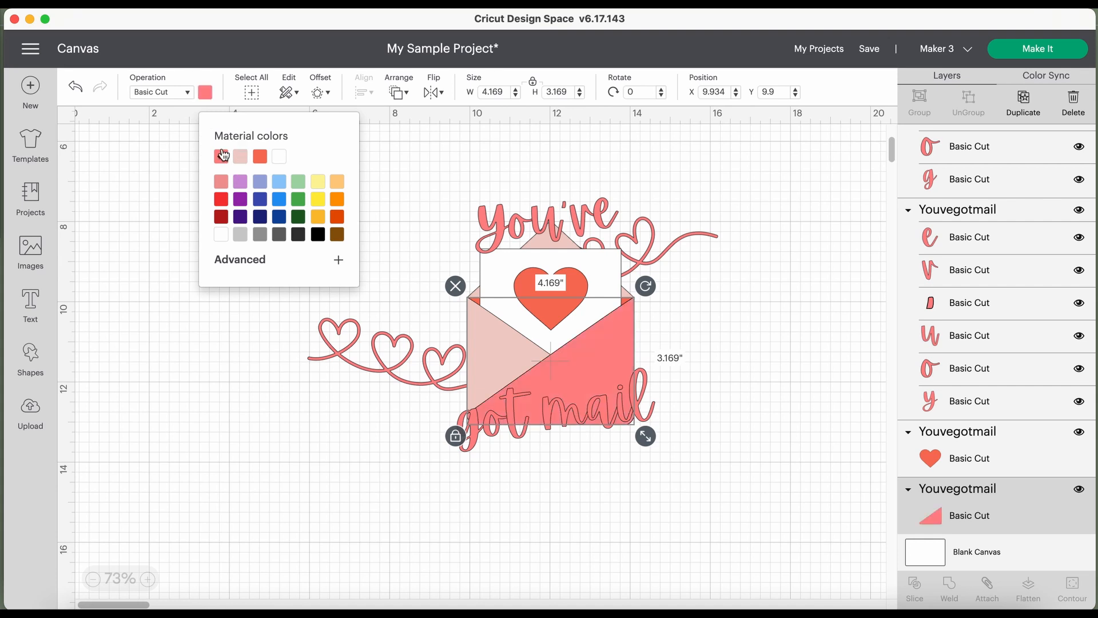
click(731, 343)
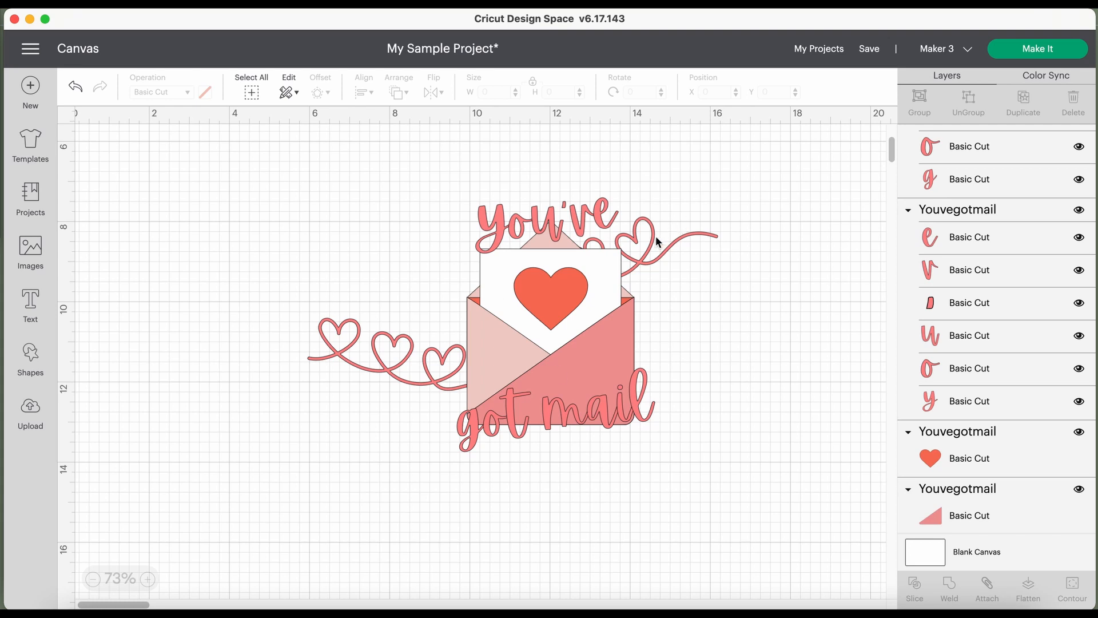
Examine how the "you've" and "got mail" lettering is divided into separate letter layers
drag(428, 208, 611, 218)
click(485, 431)
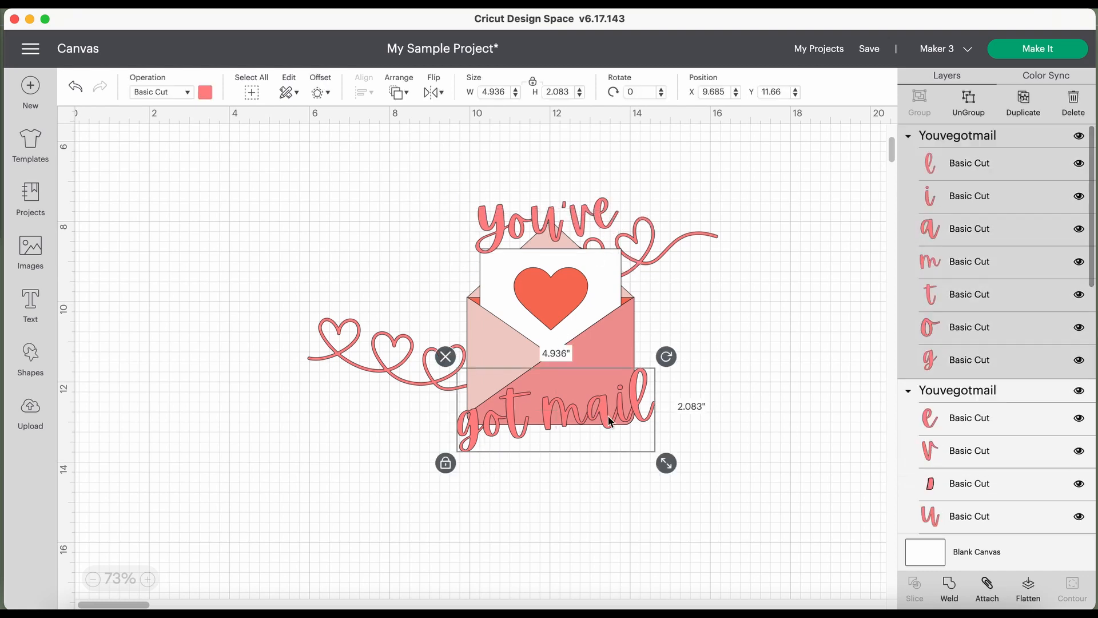
click(809, 345)
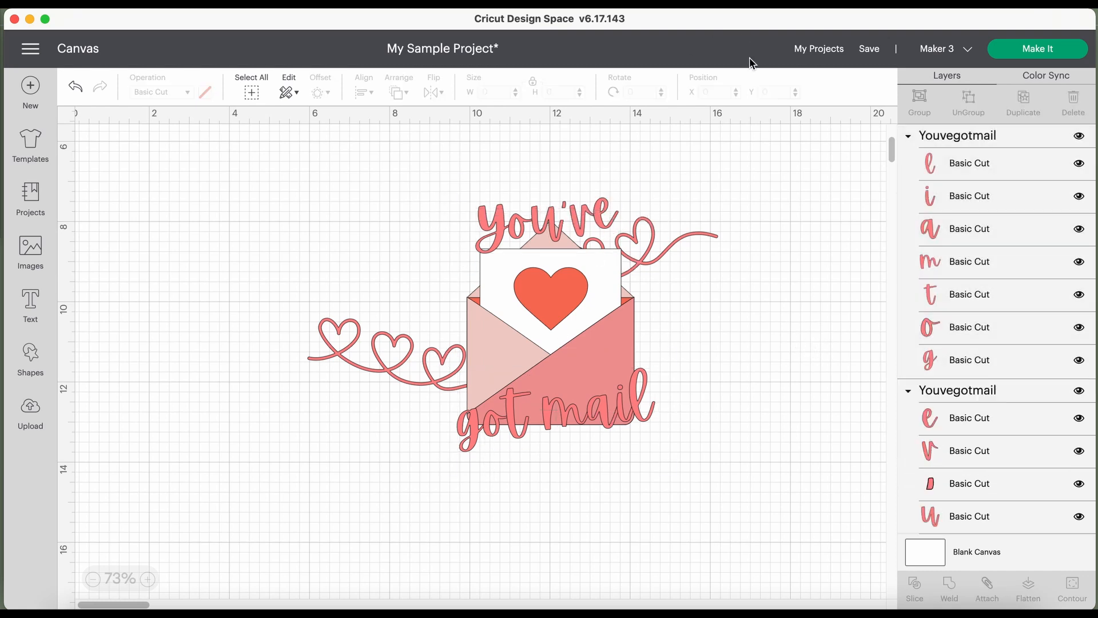
scroll(952, 383, down, 5)
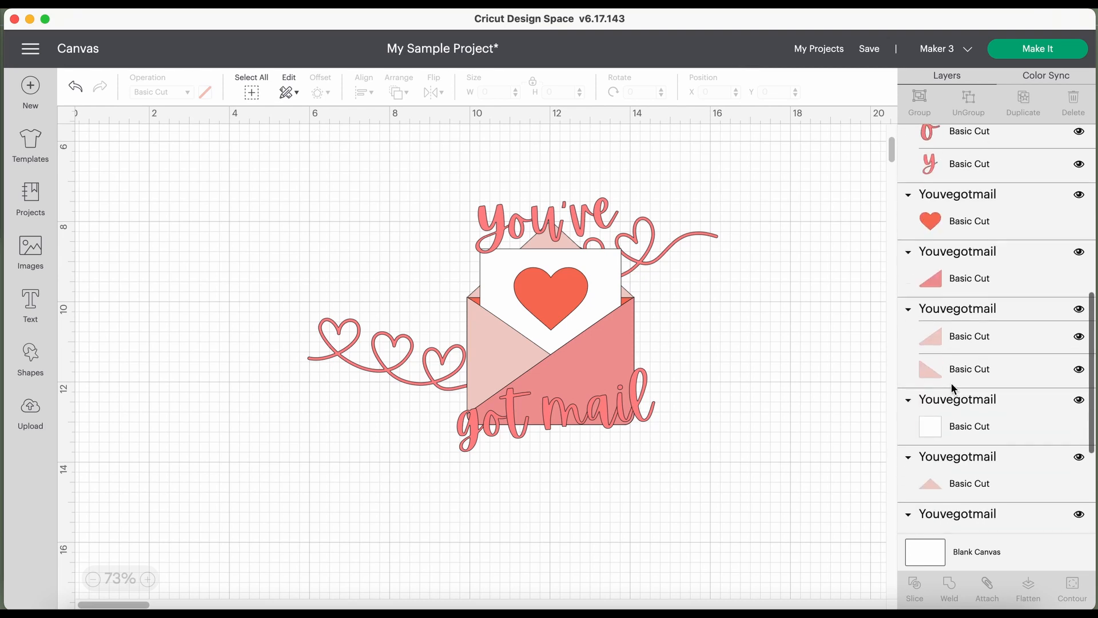
scroll(951, 386, up, 8)
click(976, 172)
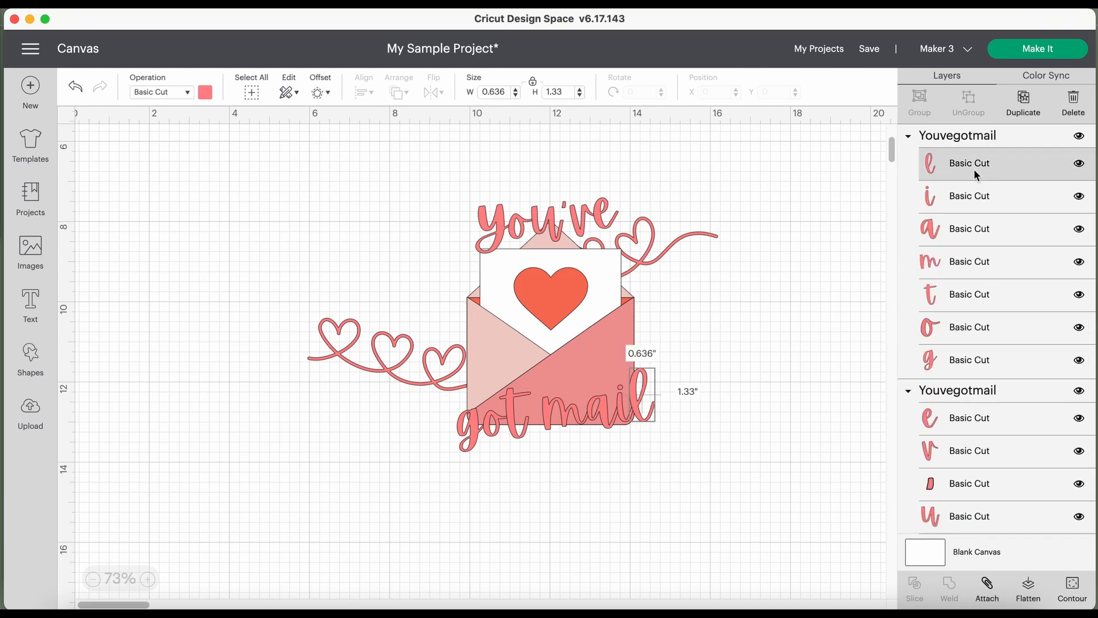
click(969, 195)
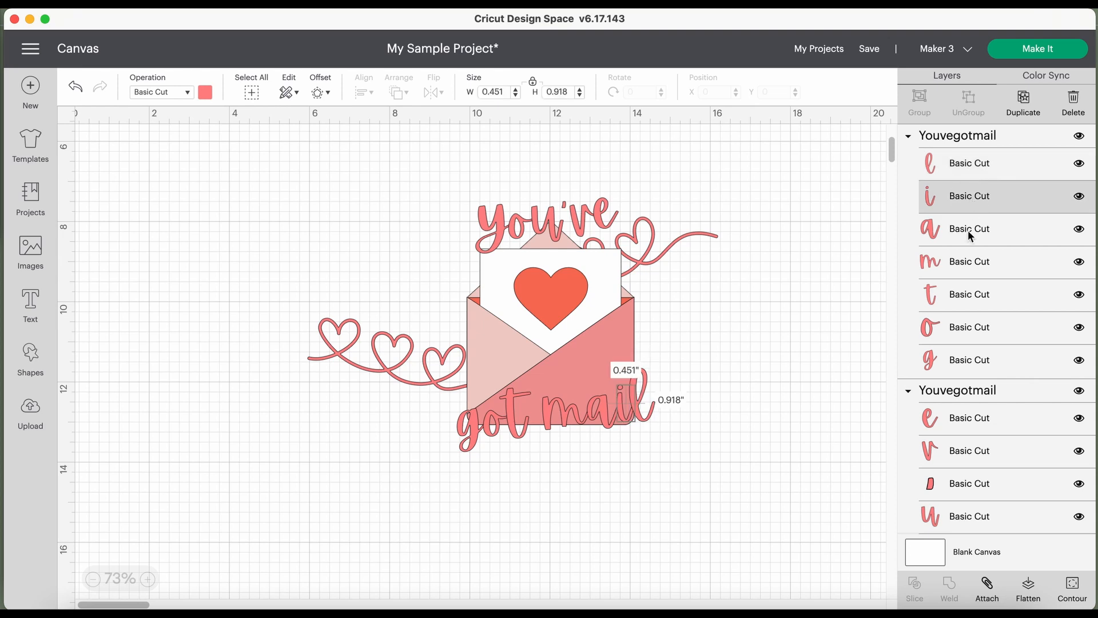
click(967, 230)
click(966, 257)
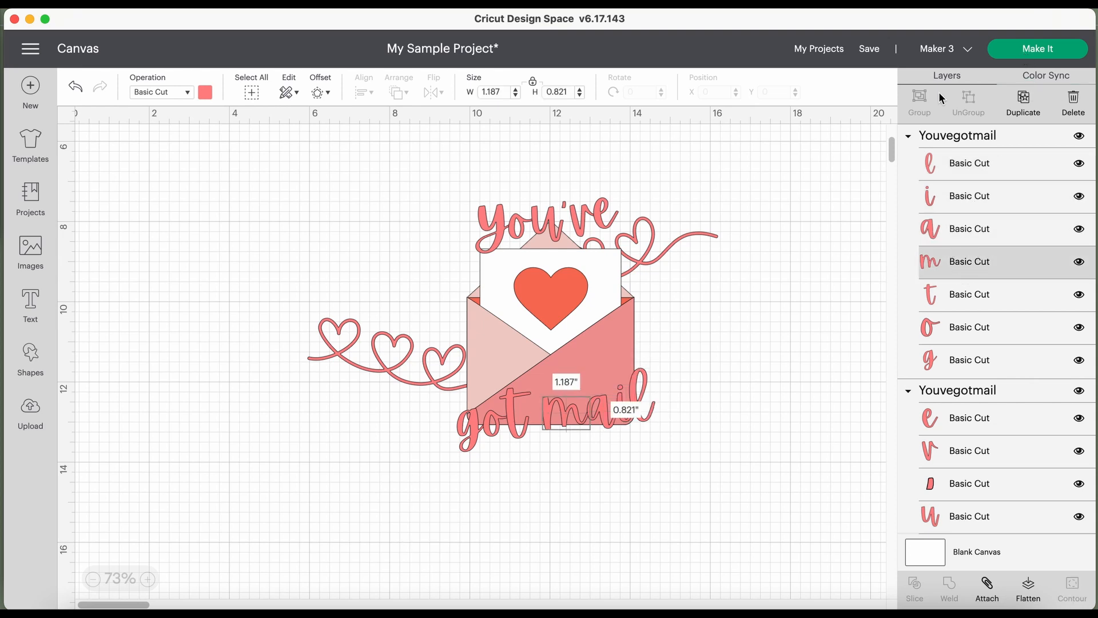
Scale the whole envelope design down to about two thirds and move it to the upper left area of the canvas
drag(738, 162, 398, 479)
drag(729, 463, 492, 366)
drag(473, 282, 306, 240)
click(533, 209)
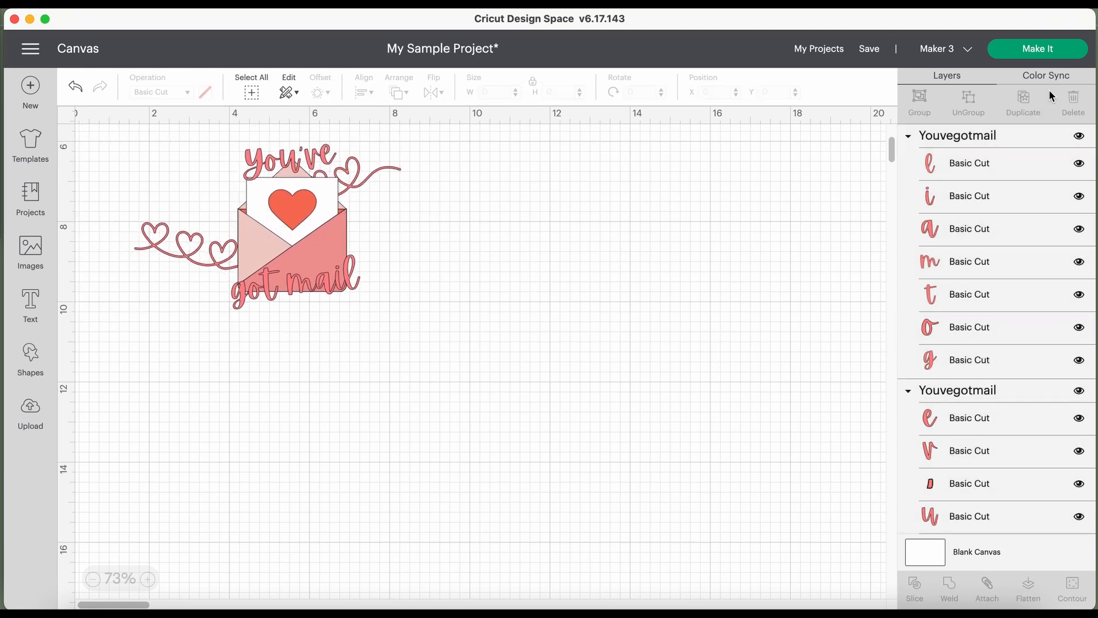
Preview the cut with all materials loaded on mats, inspect how the letters are laid out on mat 2, and return to the canvas
click(1054, 54)
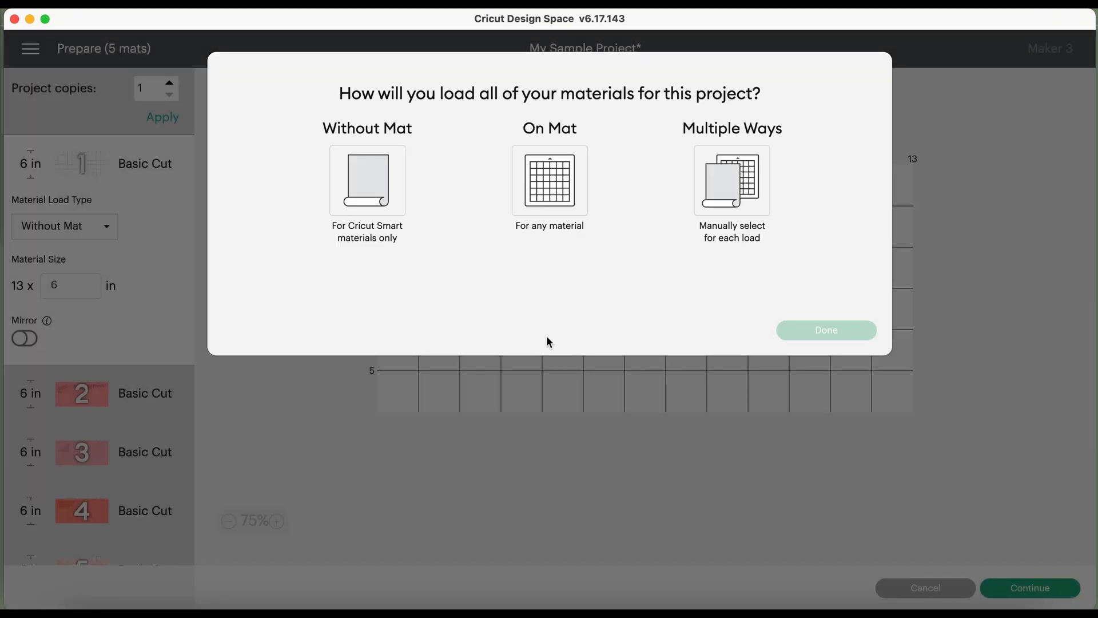
click(540, 180)
click(837, 331)
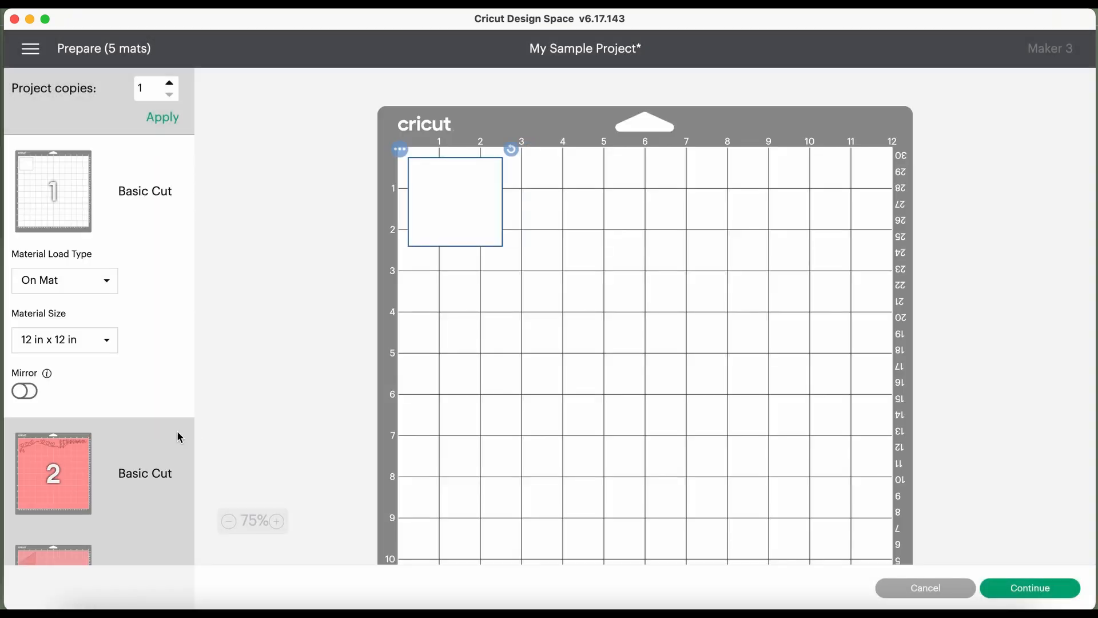
click(96, 434)
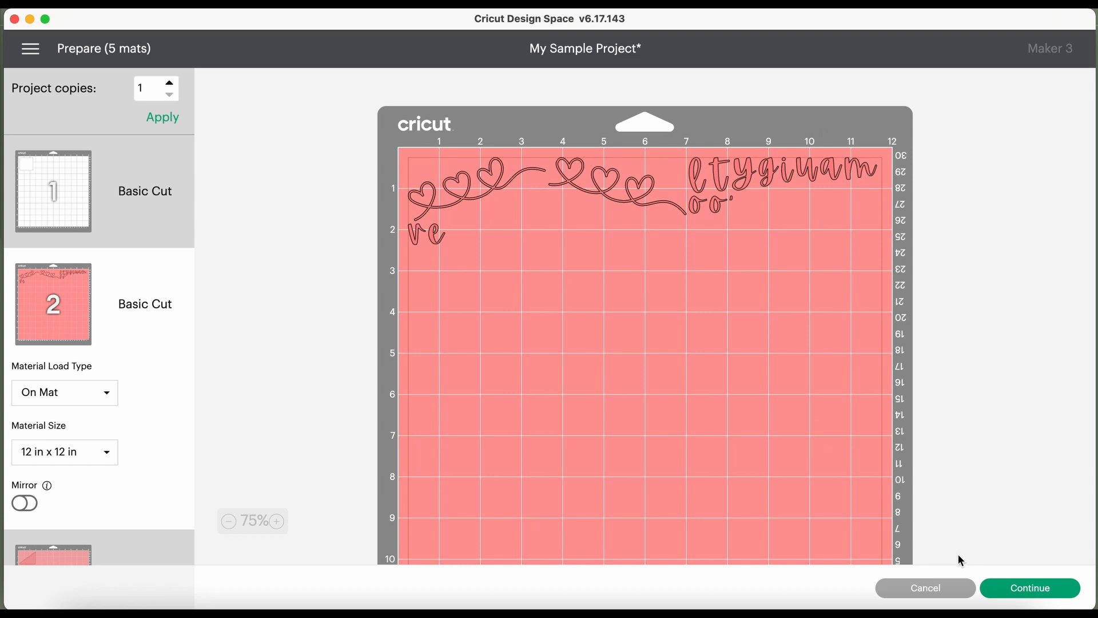
click(926, 589)
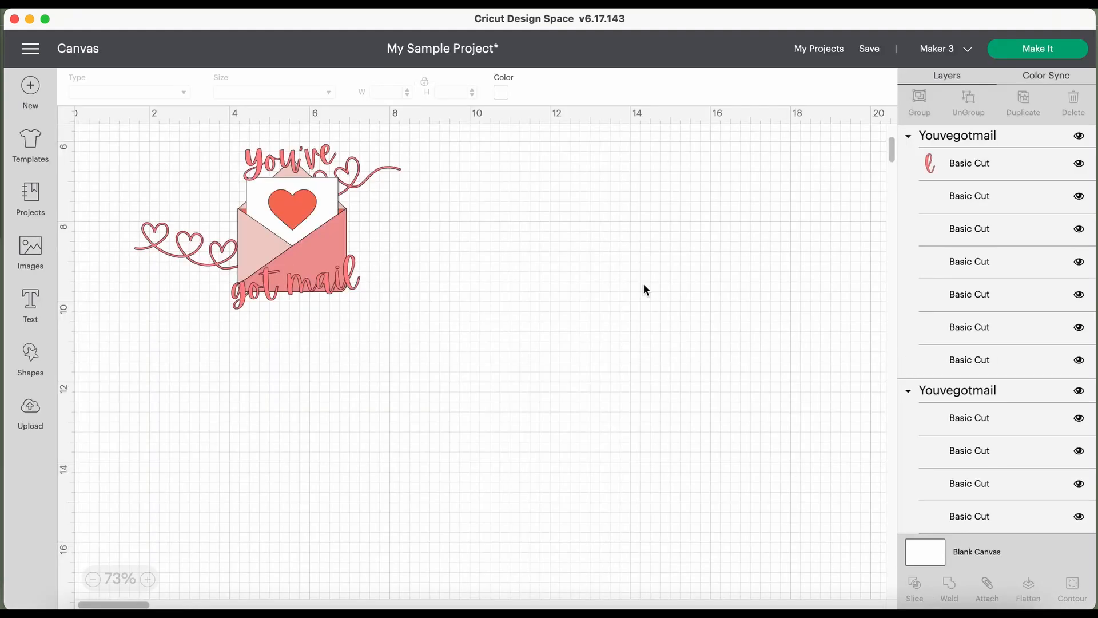
Weld all the separate letter layers of the word "you've", including the apostrophe, into one layer
click(255, 161)
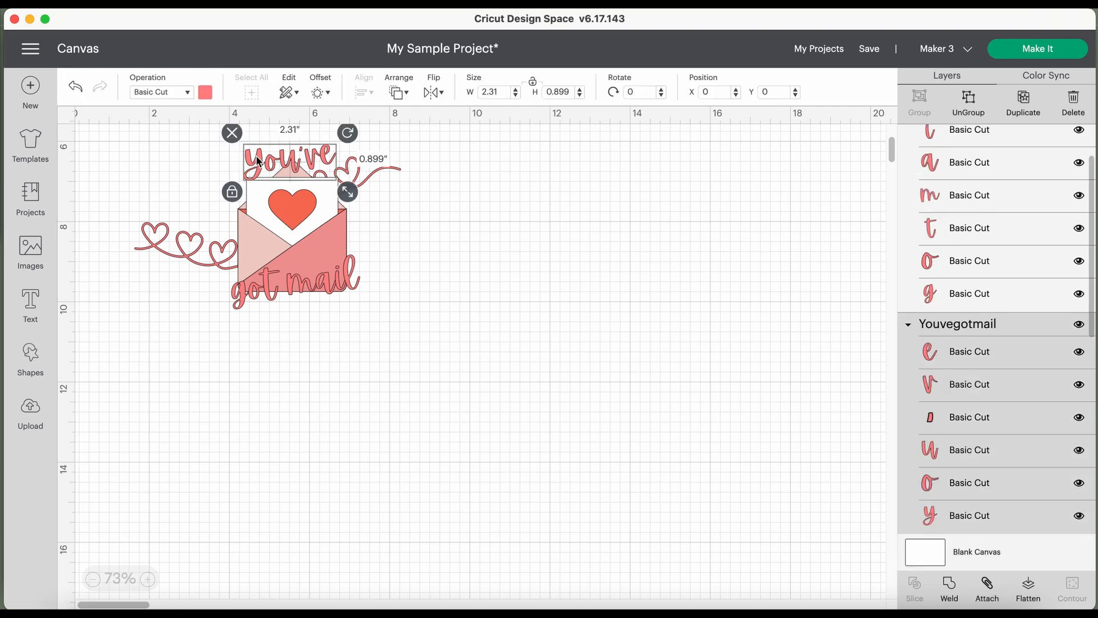
click(555, 213)
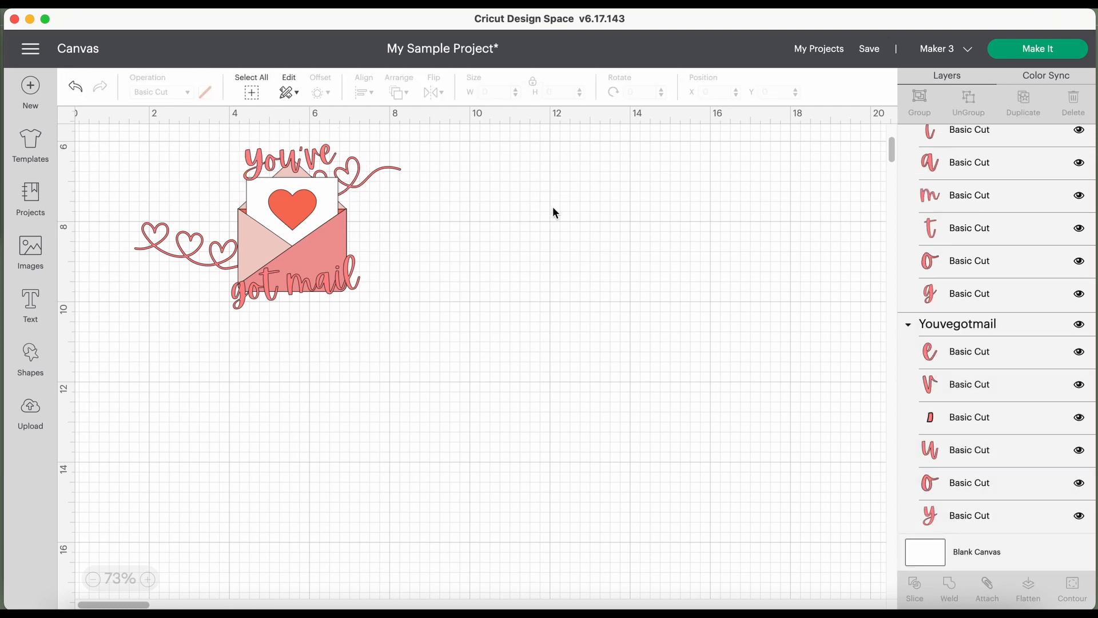
click(294, 160)
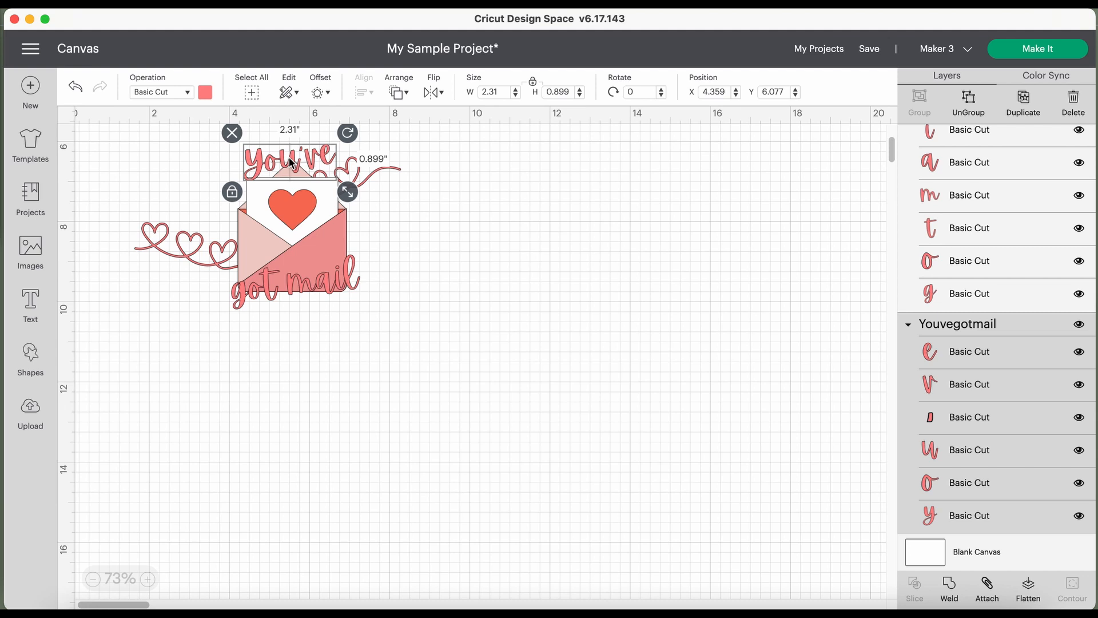
scroll(908, 325, down, 2)
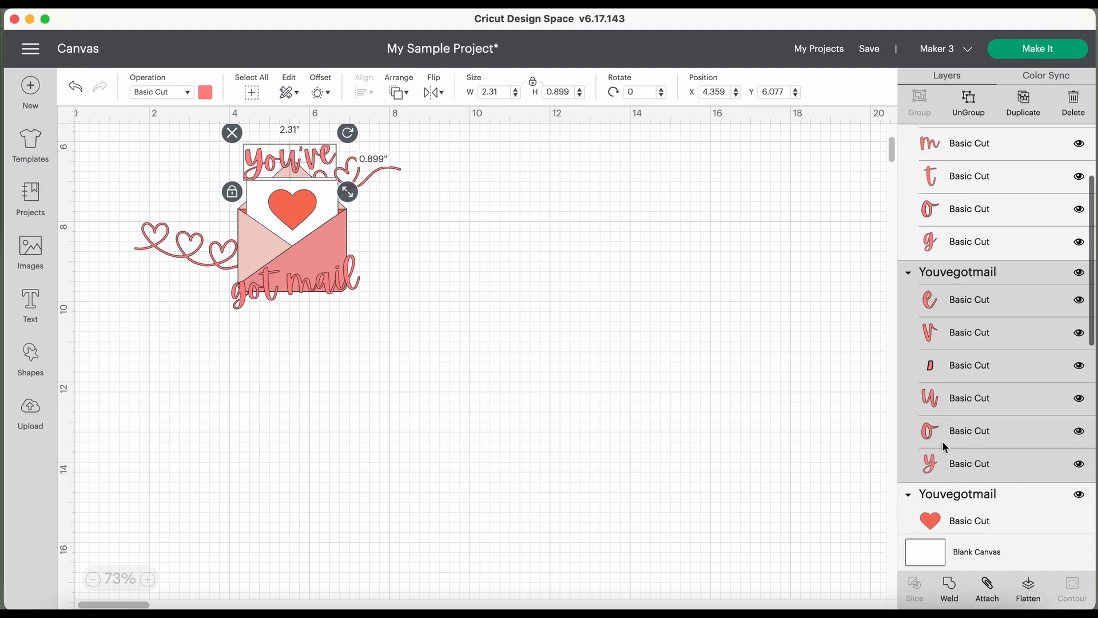
click(804, 415)
click(965, 319)
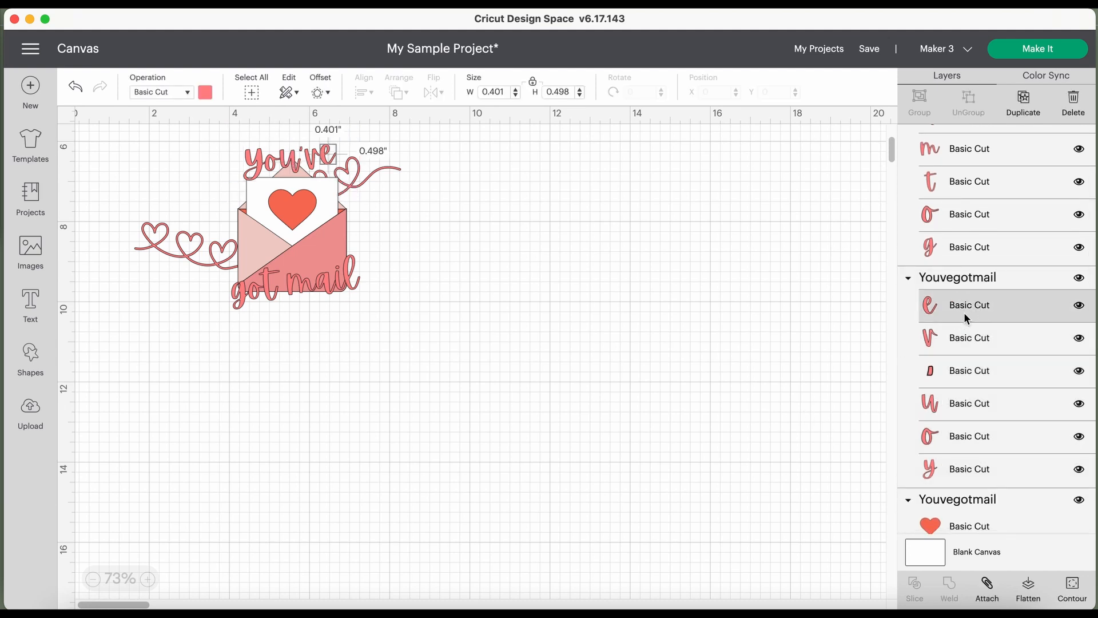
click(962, 336)
click(961, 313)
shift+click(959, 339)
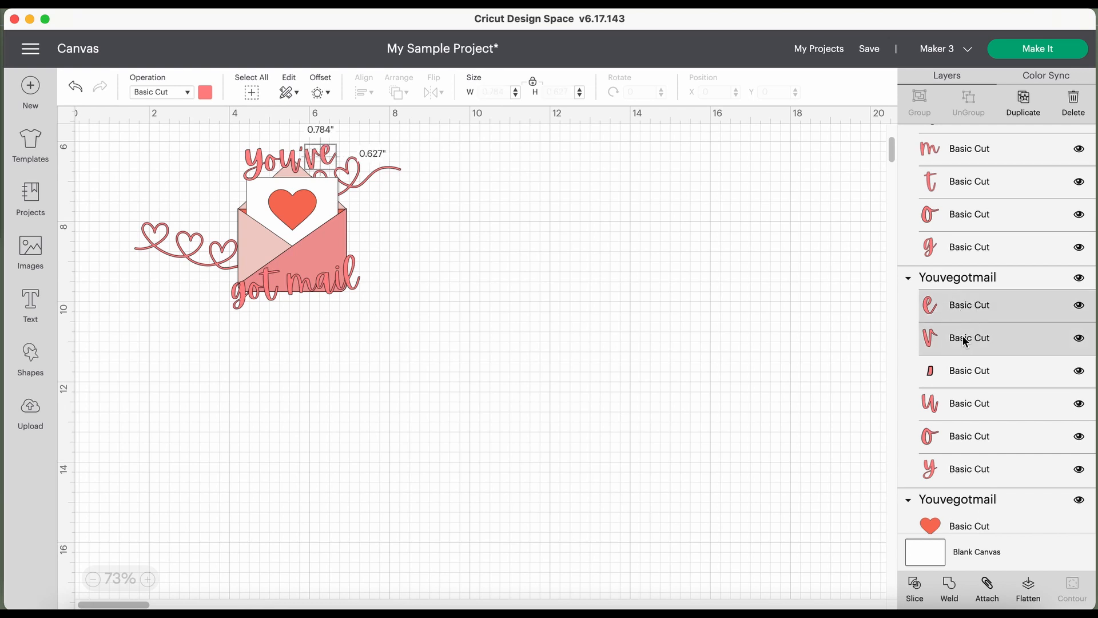
shift+click(959, 371)
shift+click(956, 404)
shift+click(959, 439)
shift+click(961, 463)
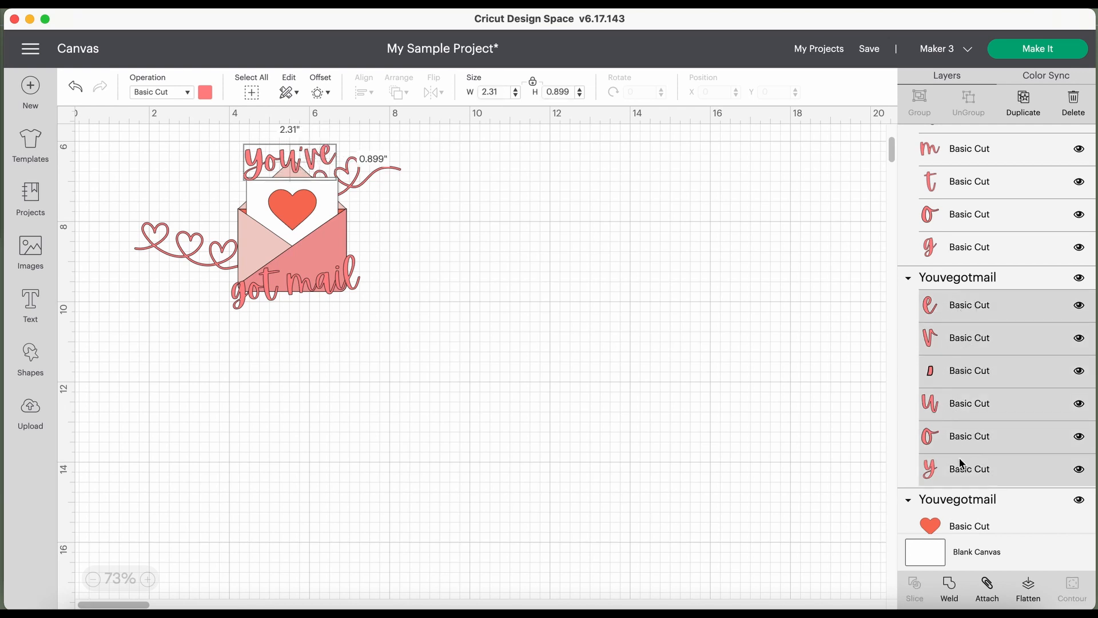
click(949, 592)
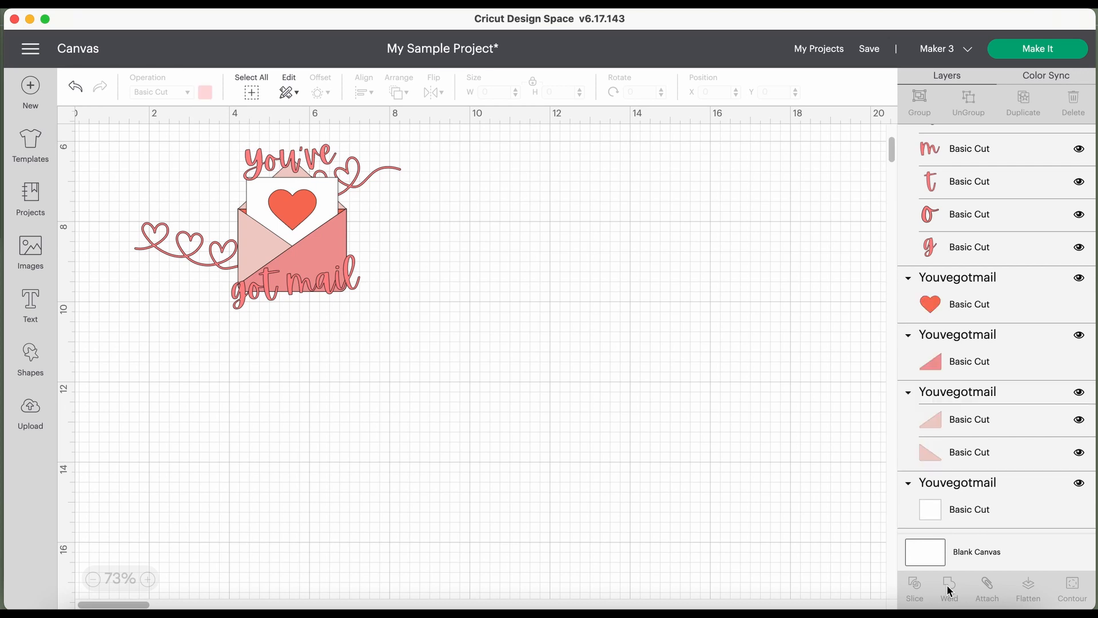
Preview the cutting mats to check the welded "you've" lettering, and return to its layer on the canvas
click(1021, 56)
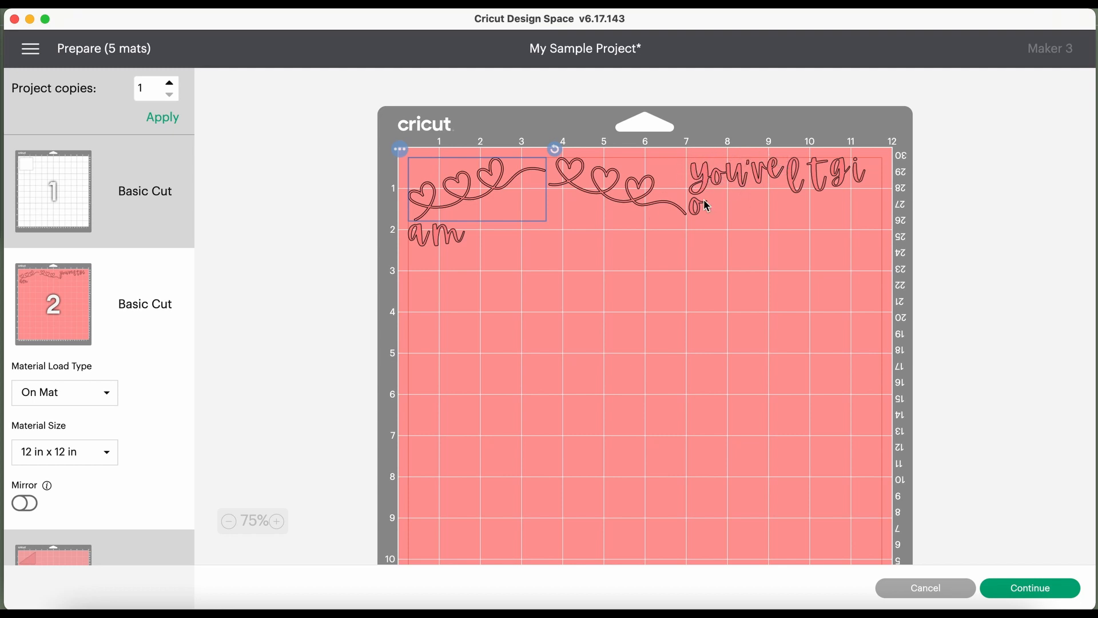
click(926, 590)
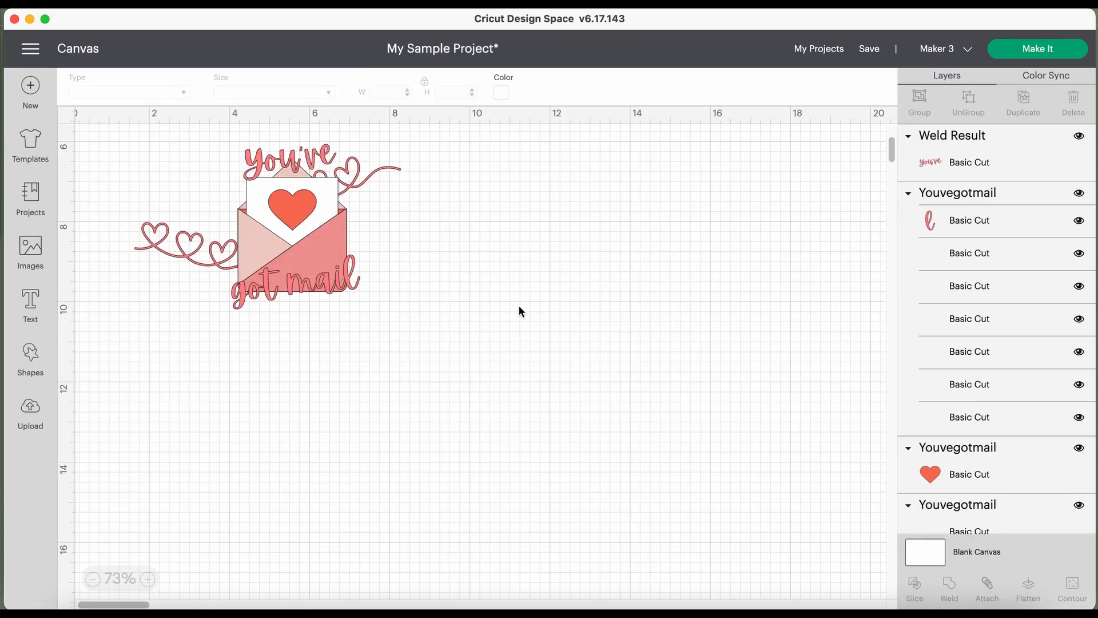
click(293, 165)
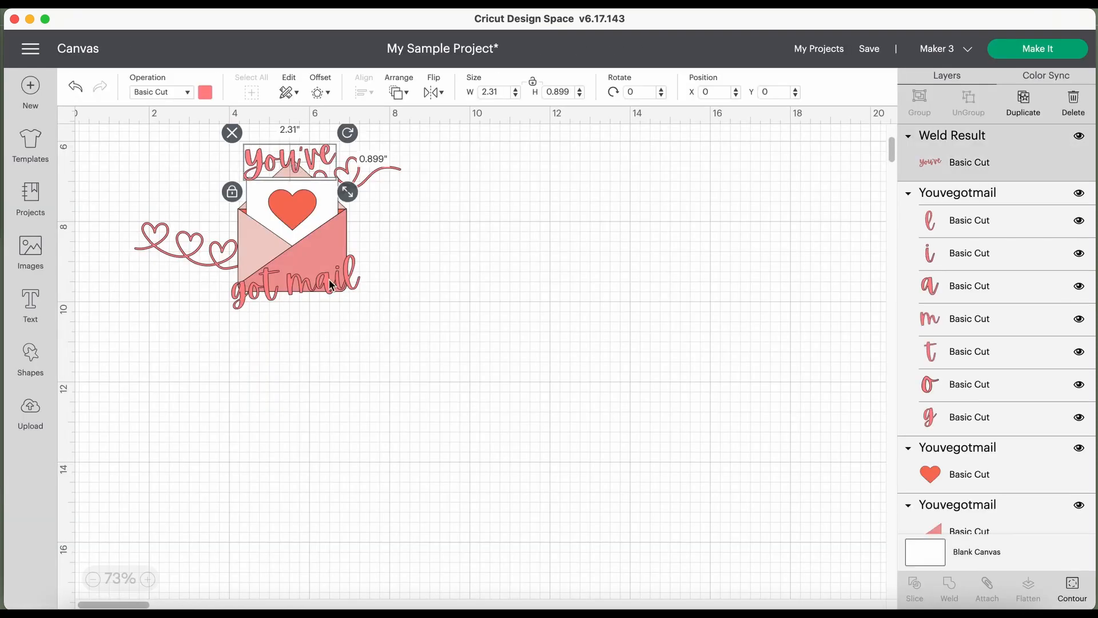
click(428, 289)
Attach the welded "you've" lettering and the "got mail" letter group to each other
scroll(298, 210, up, 4)
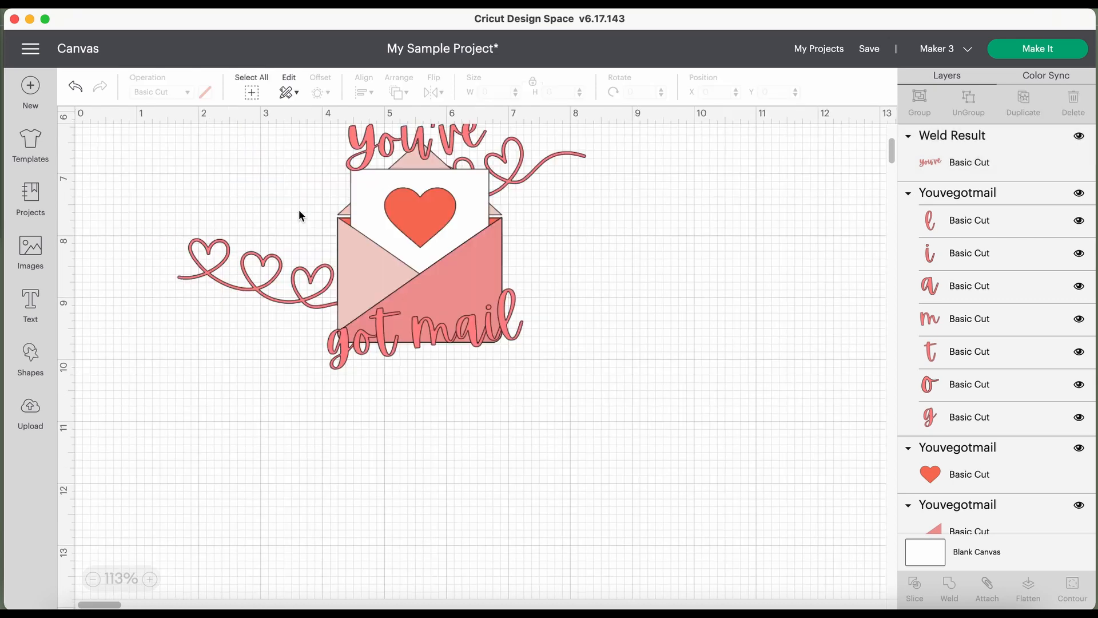
scroll(298, 209, up, 3)
scroll(298, 210, down, 1)
click(418, 236)
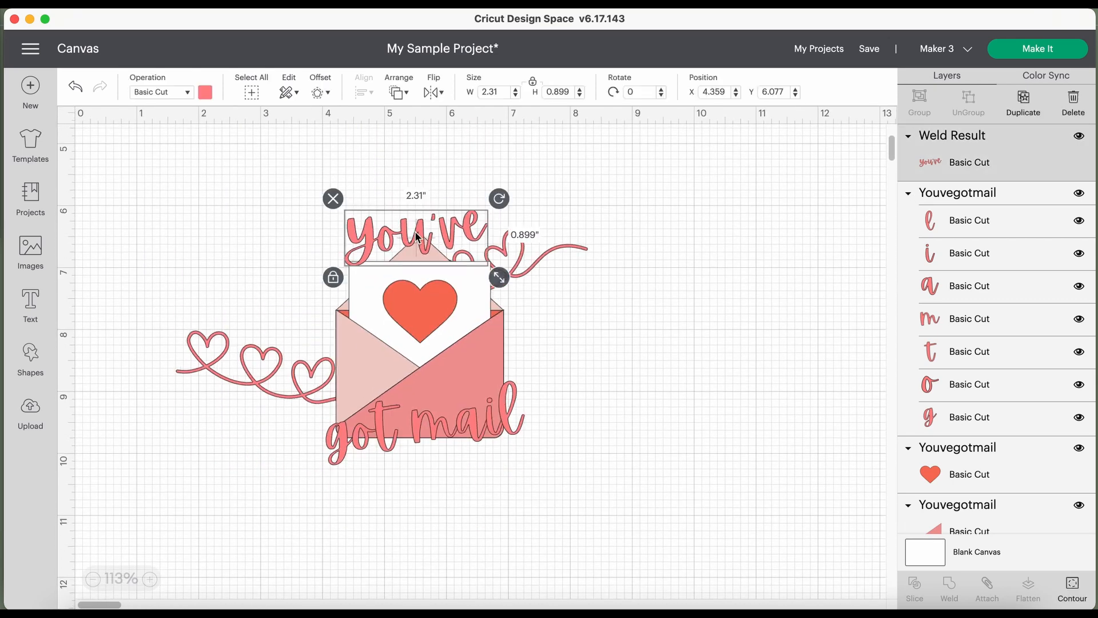
click(385, 428)
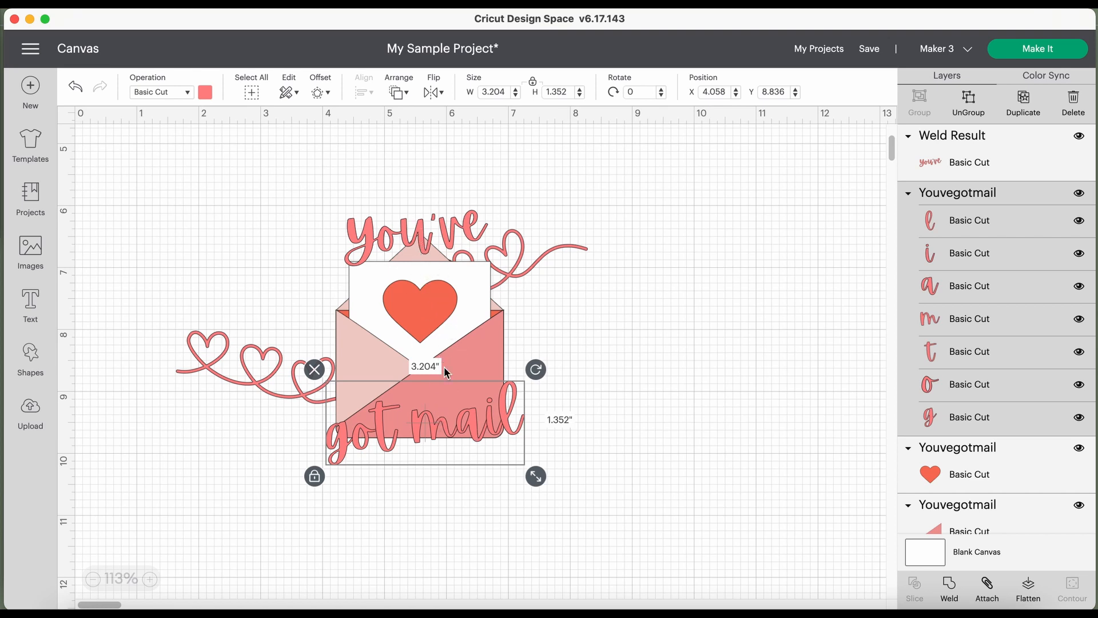
click(574, 158)
click(460, 423)
shift+click(428, 225)
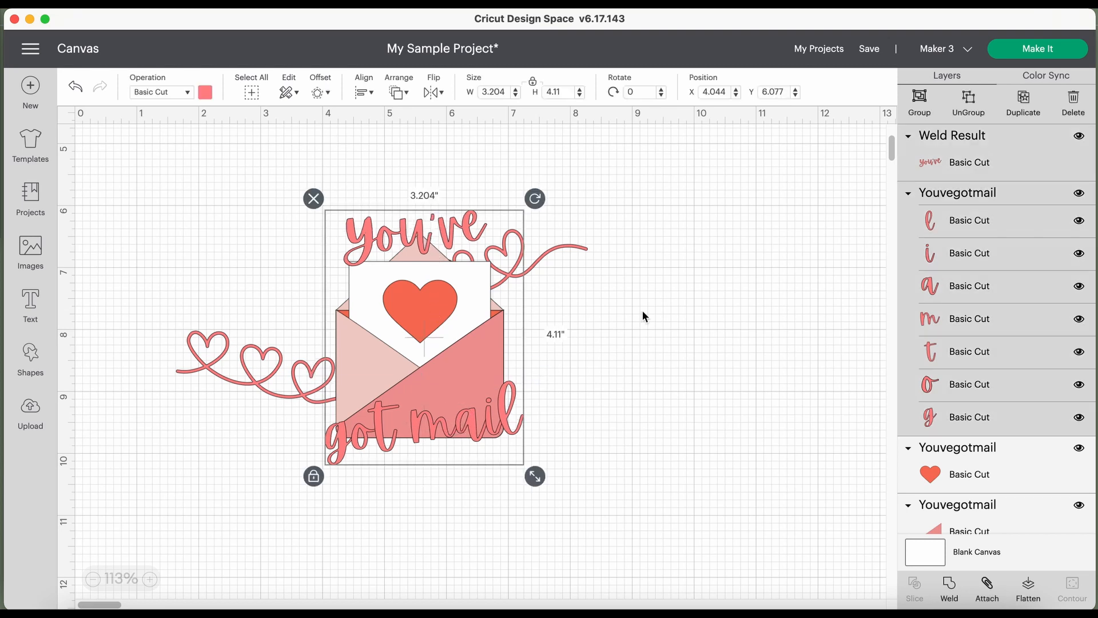
click(987, 589)
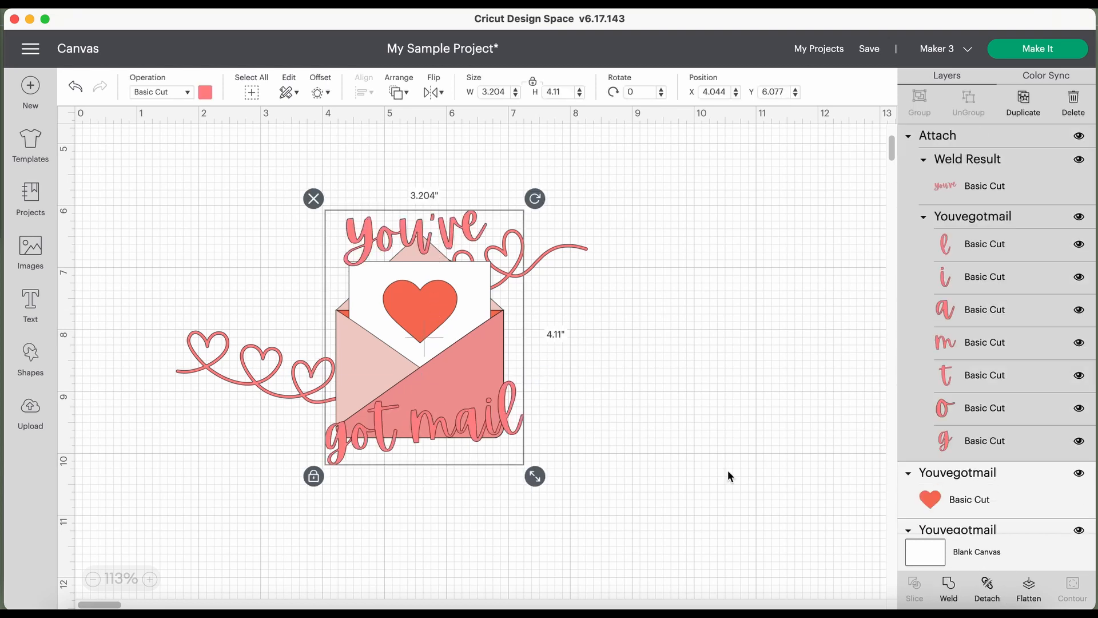
Preview the cut with all materials loaded on mats and show mat 2 with the attached lettering
click(637, 290)
click(1014, 56)
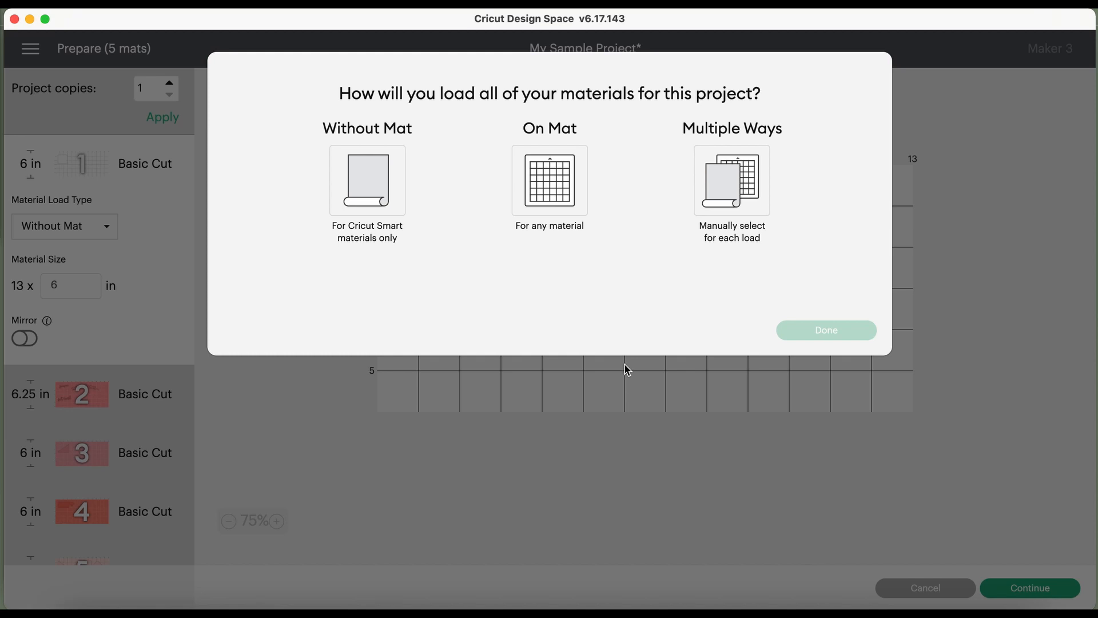
click(556, 183)
click(826, 330)
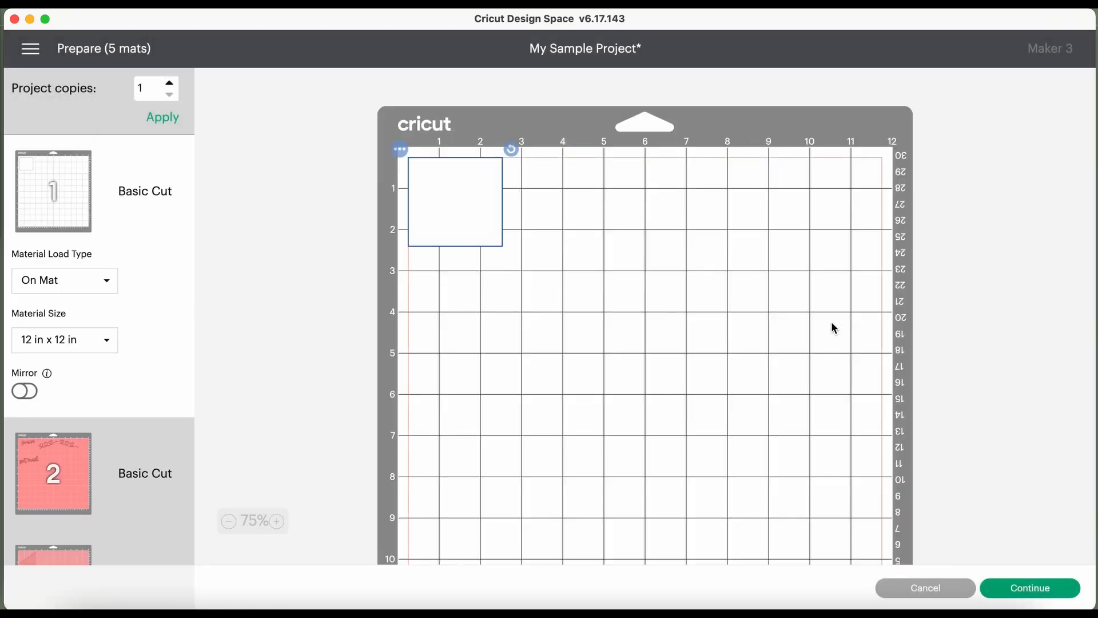
click(71, 501)
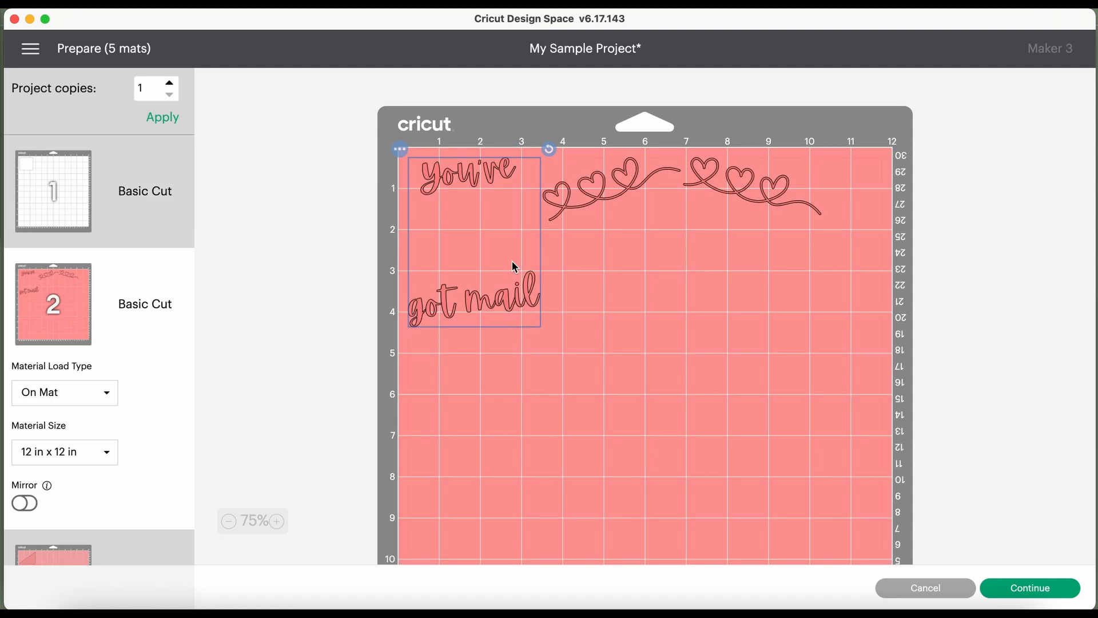
Reposition the attached lettering near the middle of mat 2, check the separate heart swirls, and return to the canvas
click(470, 244)
click(509, 314)
drag(509, 314, 702, 444)
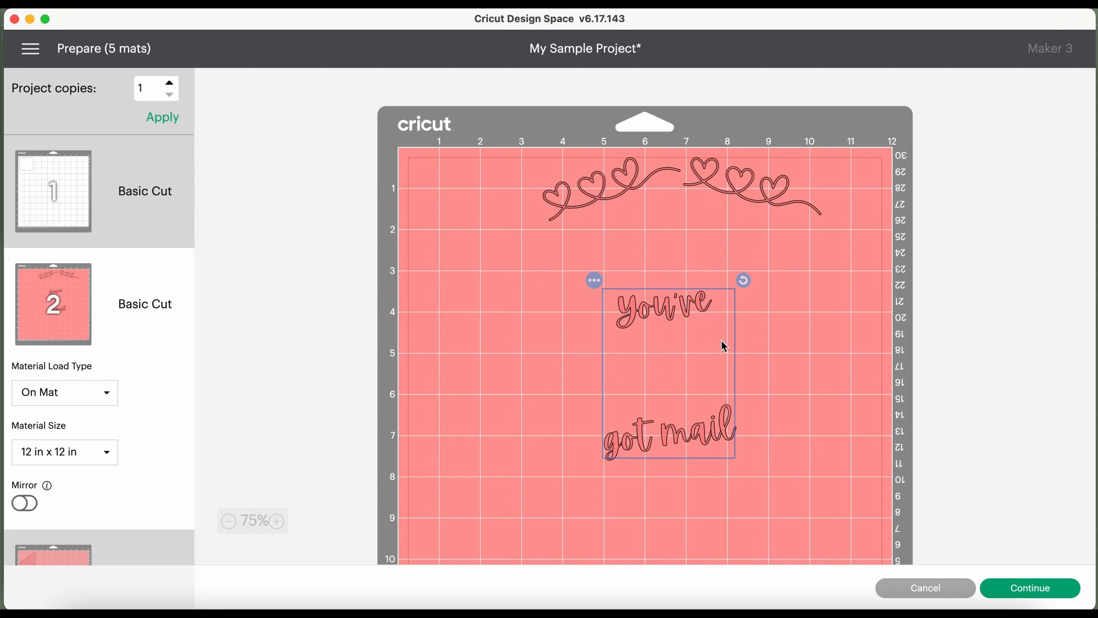
click(729, 184)
click(606, 186)
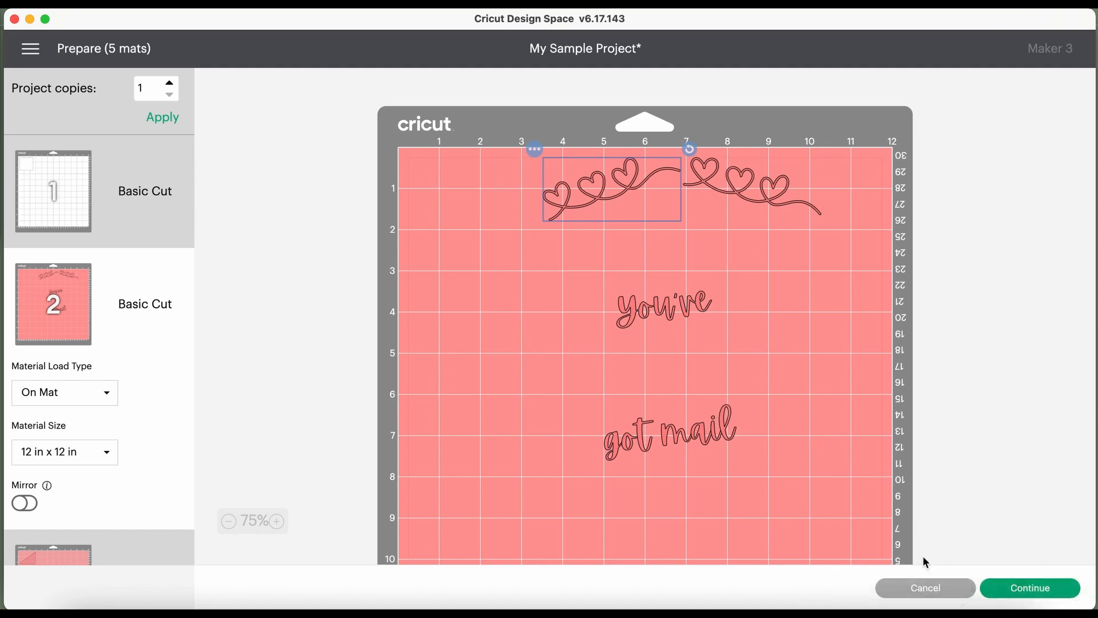
click(921, 589)
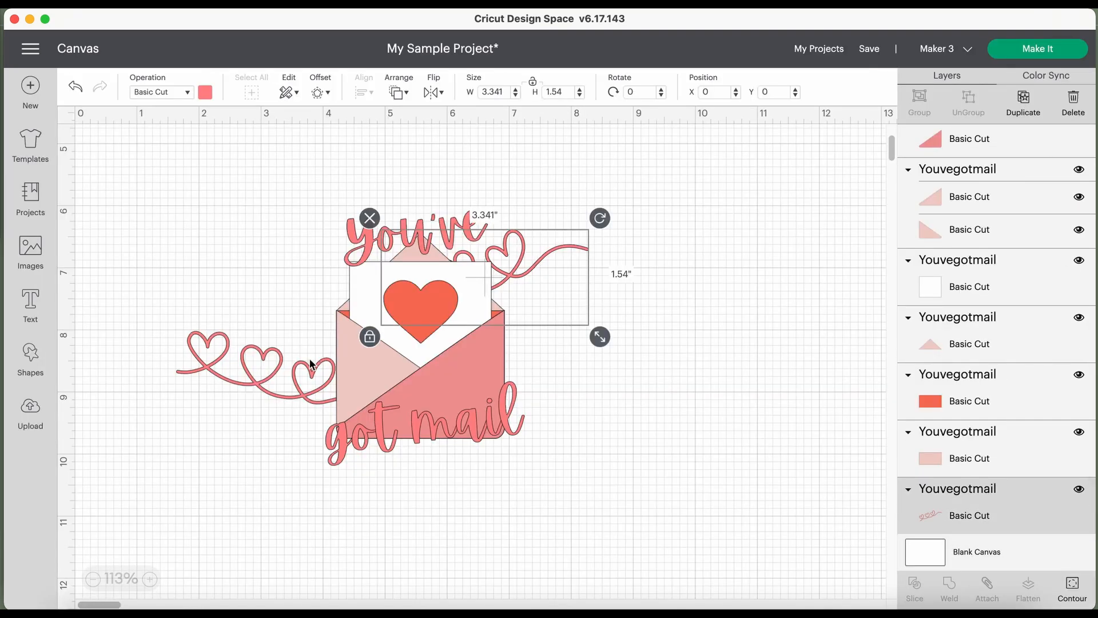
Attach the two heart swirl layers to each other and move the attached group down the layer order, behind the white letter and envelope flap
shift+click(295, 378)
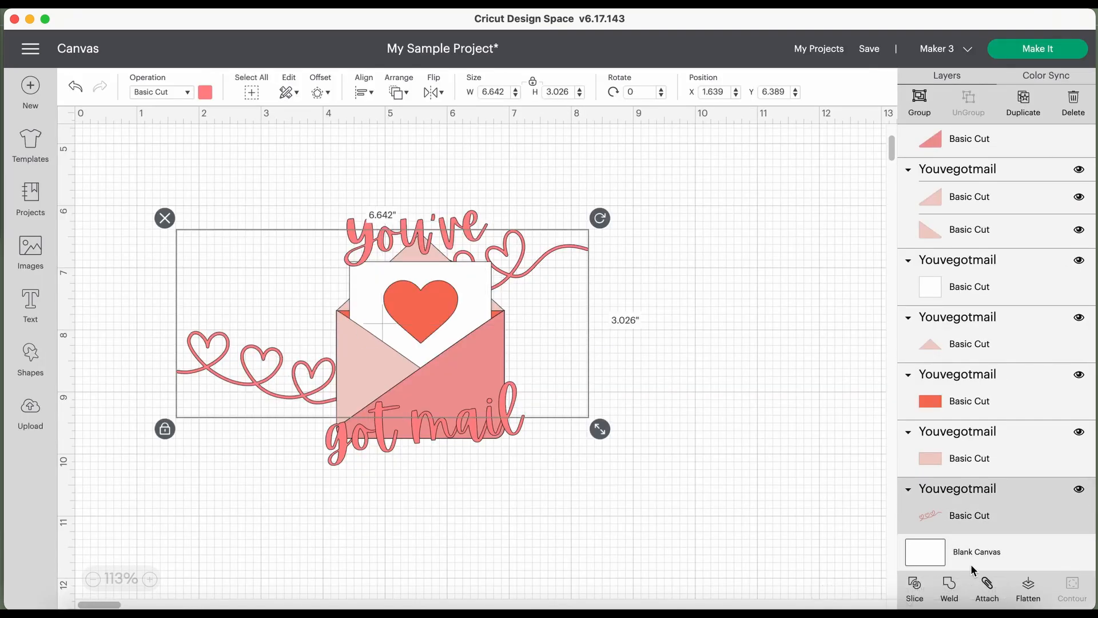
click(990, 592)
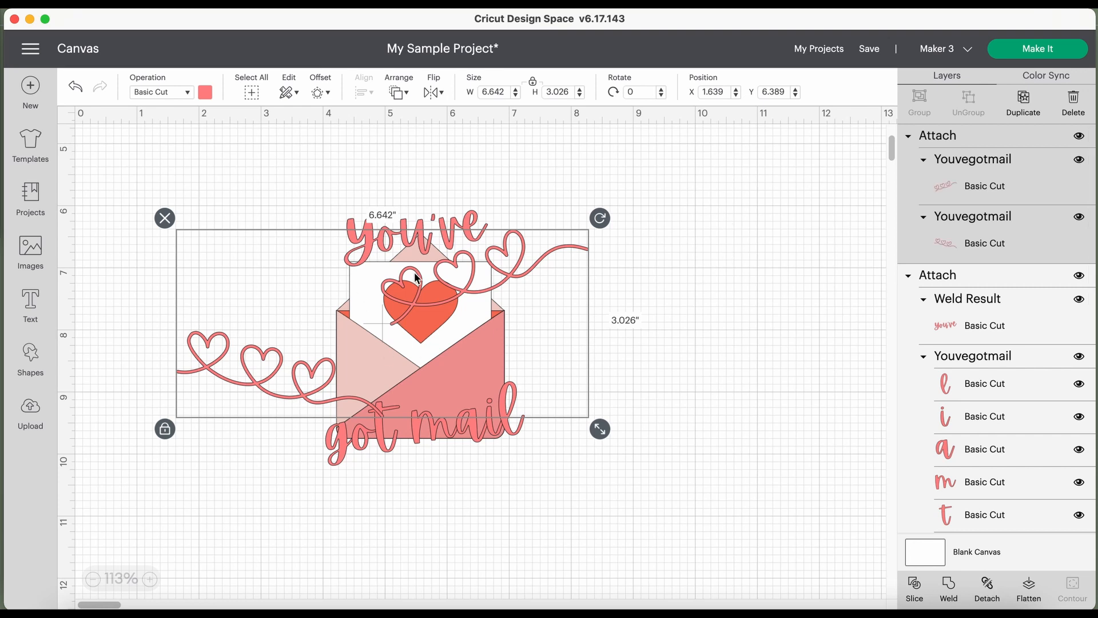
click(951, 151)
drag(951, 151, 965, 410)
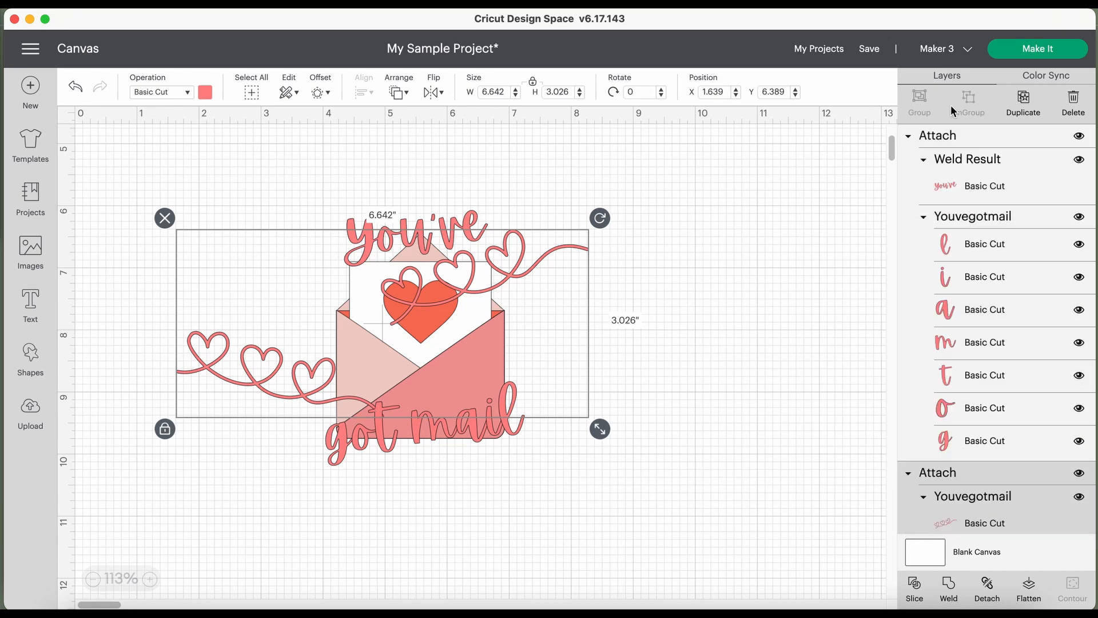
scroll(965, 392, down, 5)
drag(965, 308, 968, 392)
scroll(970, 394, down, 5)
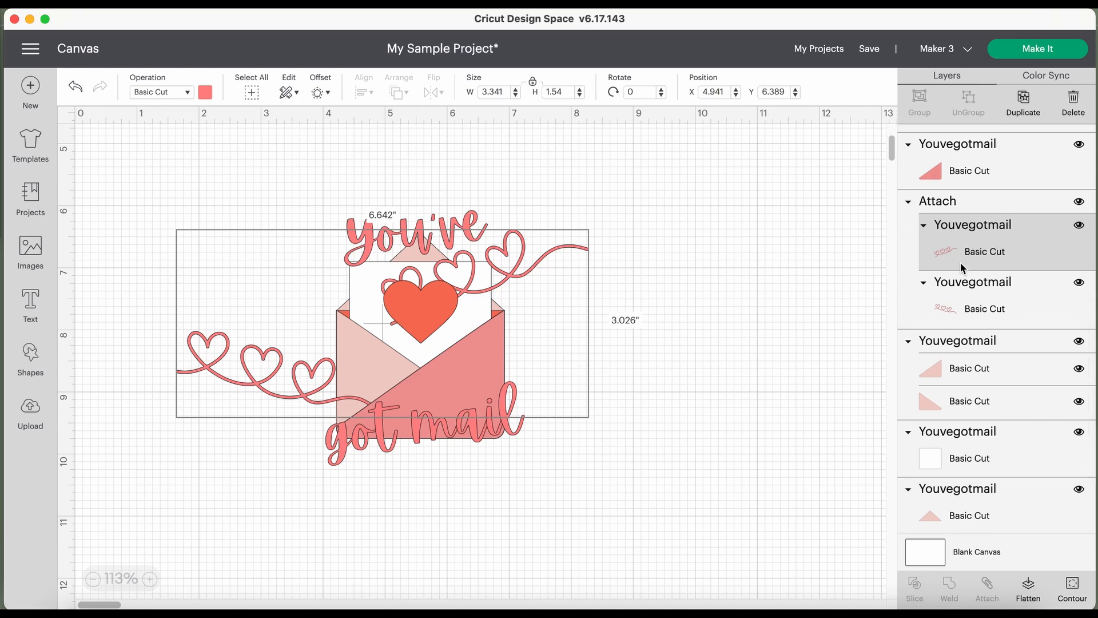
drag(963, 237, 962, 503)
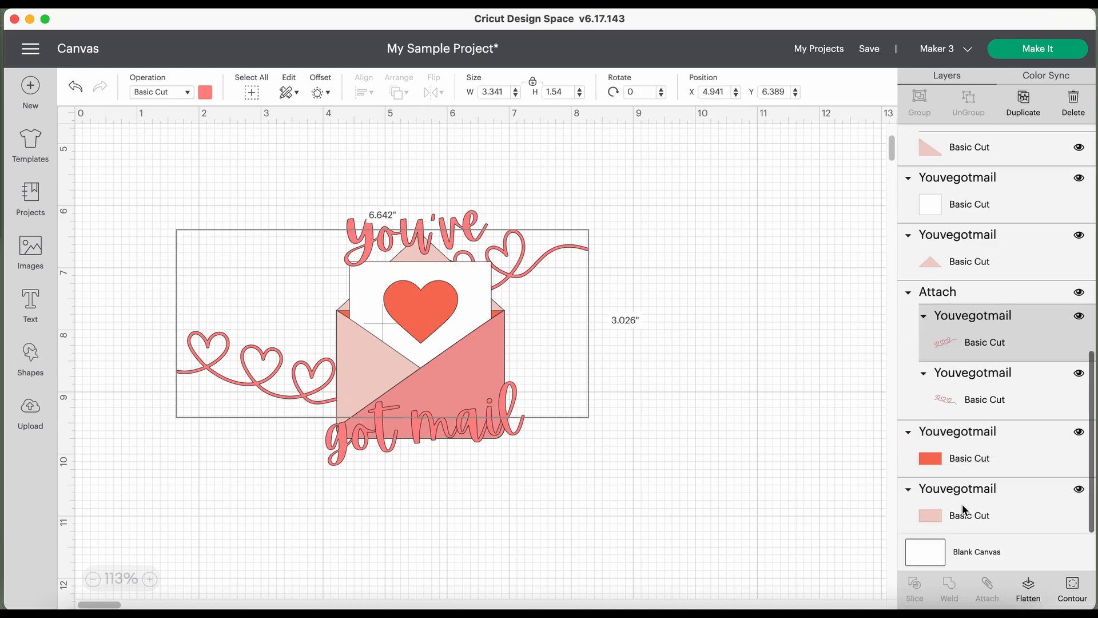
Shift the attached heart swirls about 0.5 inches to the right, check them on mat 2, and return to the canvas
drag(548, 294, 575, 292)
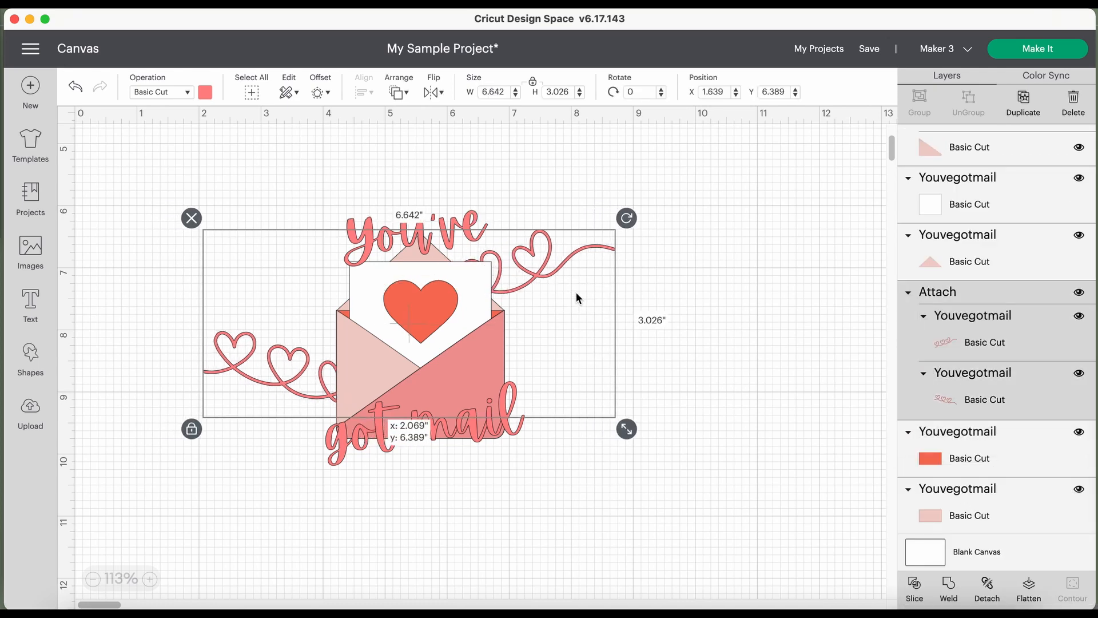
click(1046, 52)
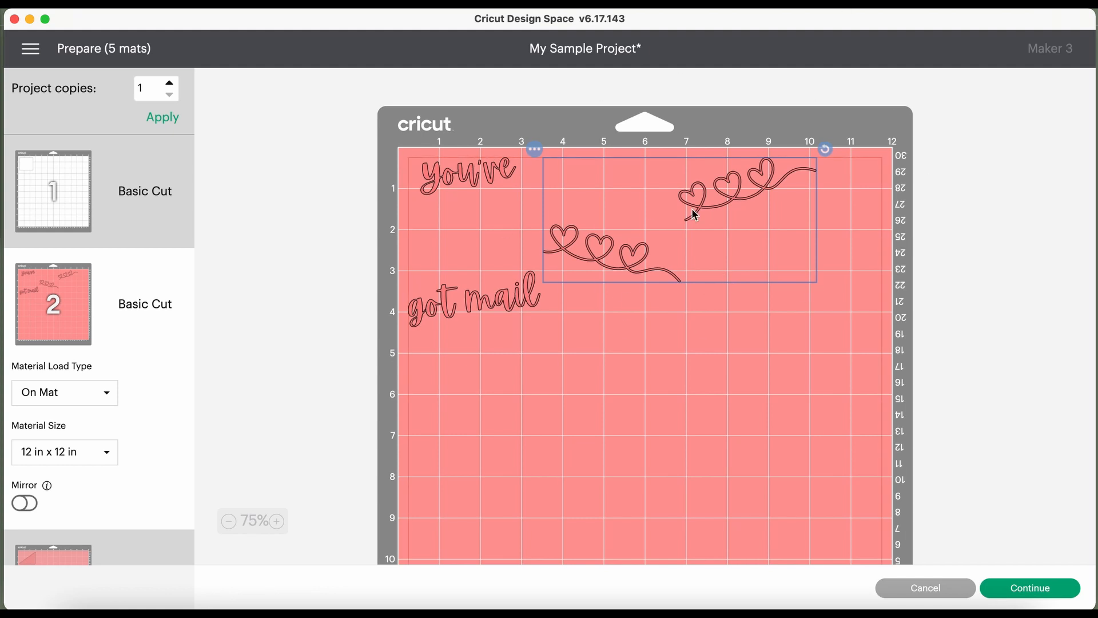
click(914, 593)
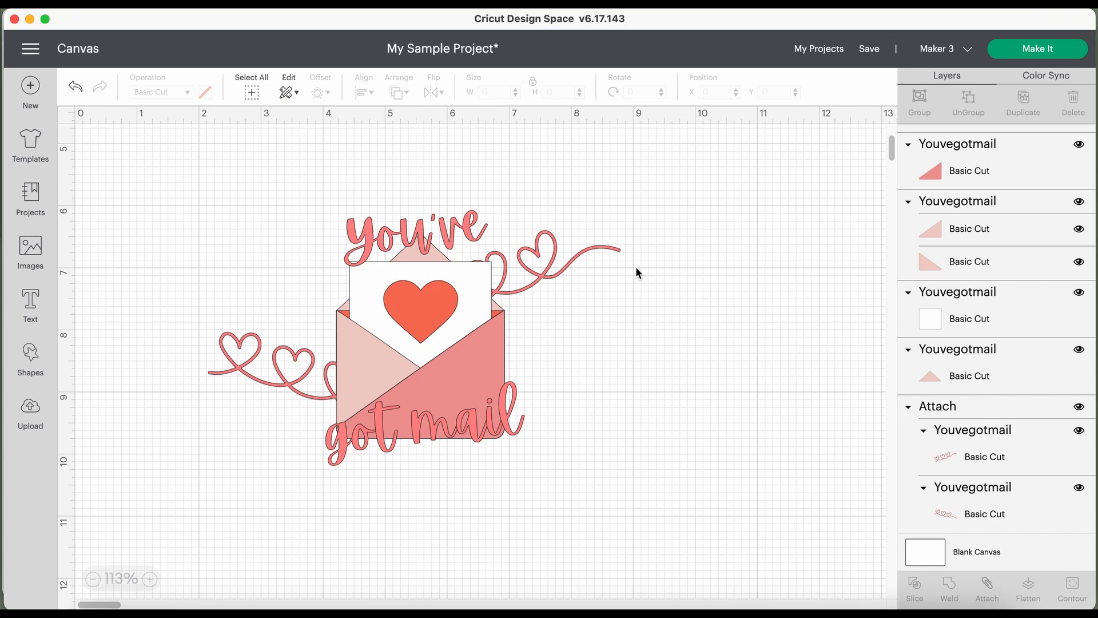
Select the whole You've Got Mail design and delete it from the canvas
drag(668, 139, 137, 559)
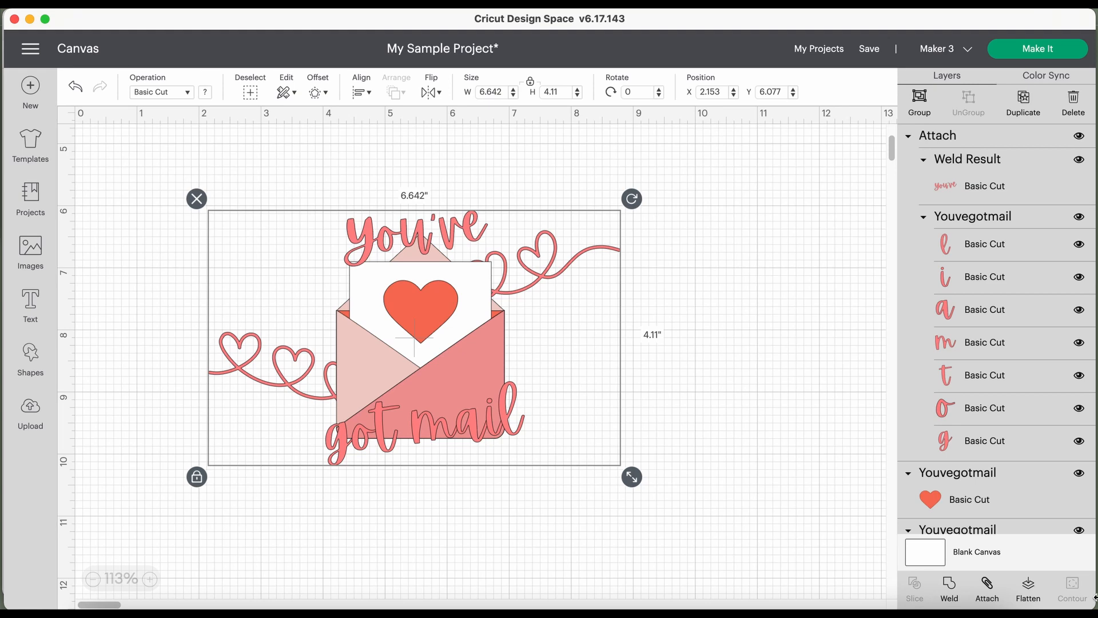
click(675, 250)
drag(668, 163, 94, 589)
key(Delete)
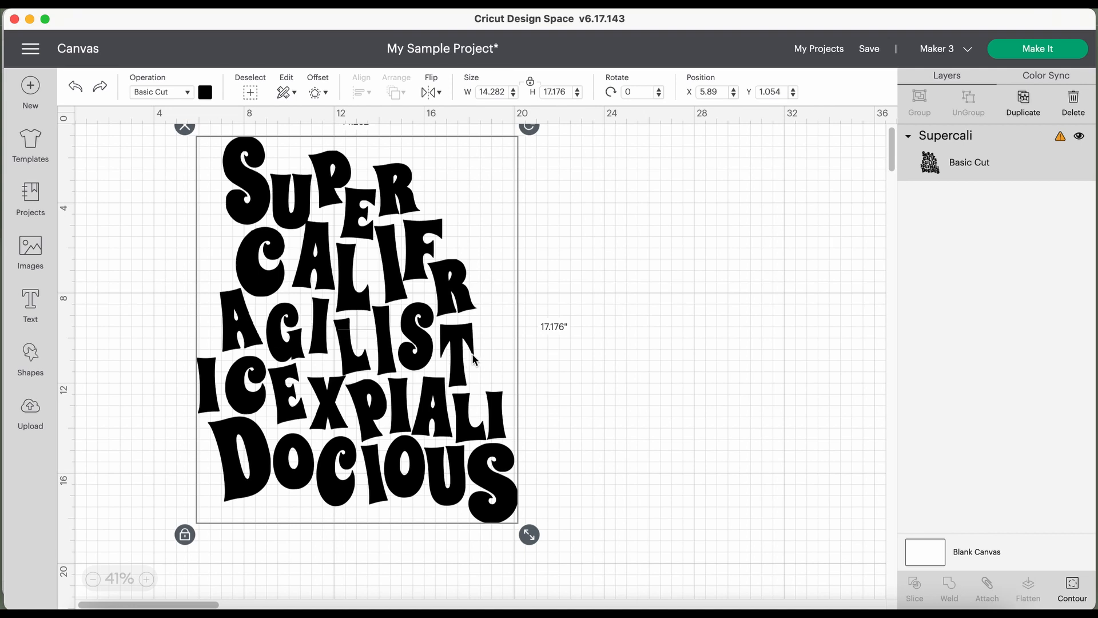
Use Contour on the Supercali design to hide the letters of the "AGILIST" row, and return to the canvas
click(1074, 590)
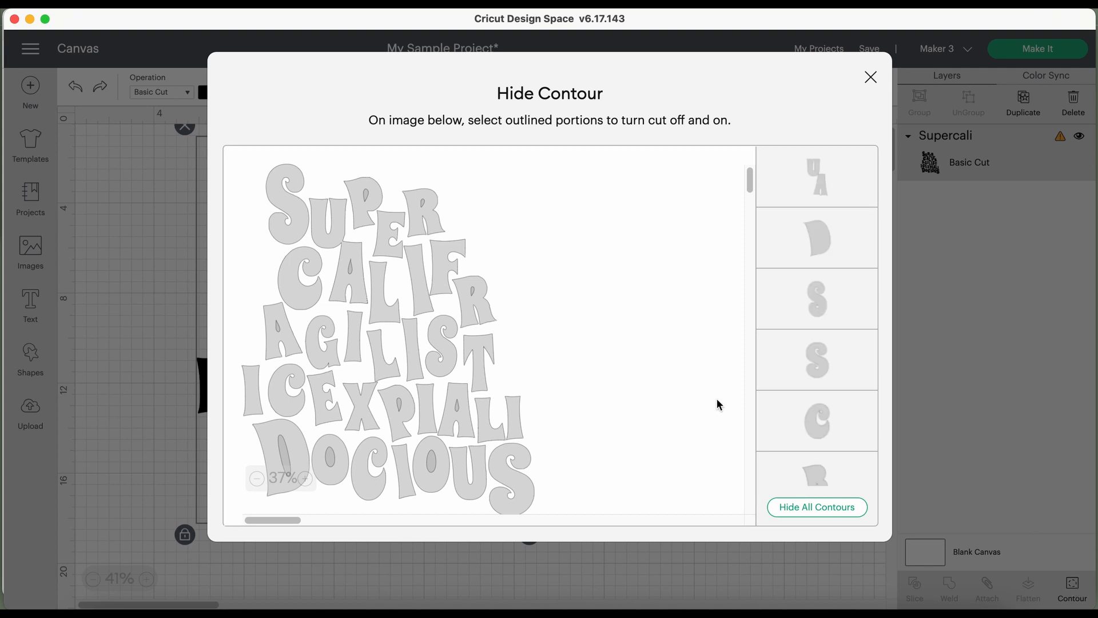
click(280, 340)
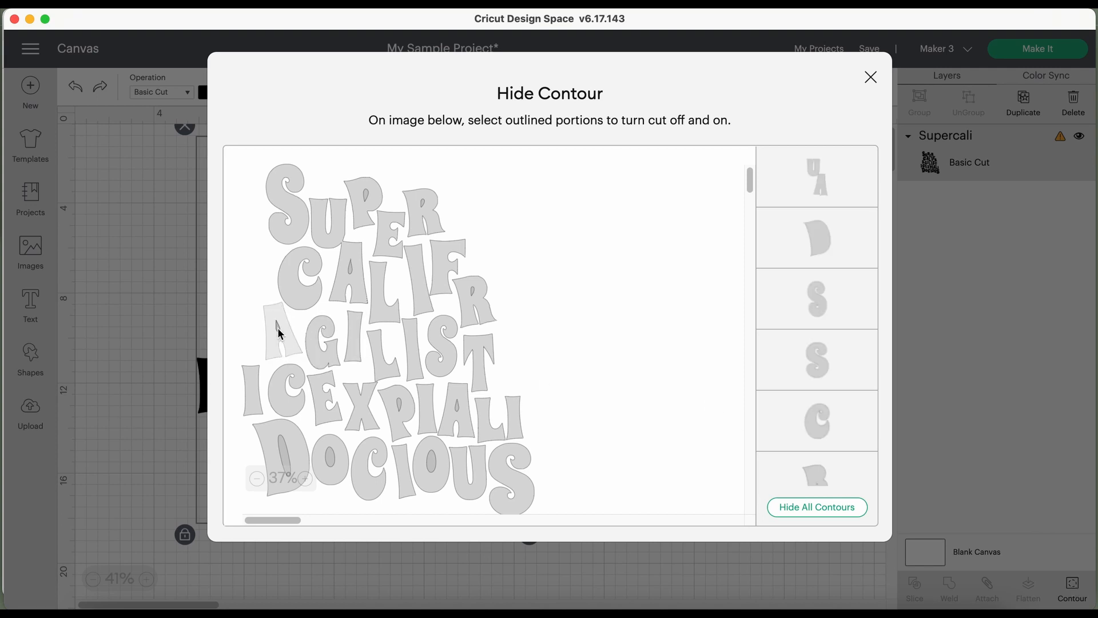
click(314, 349)
click(352, 346)
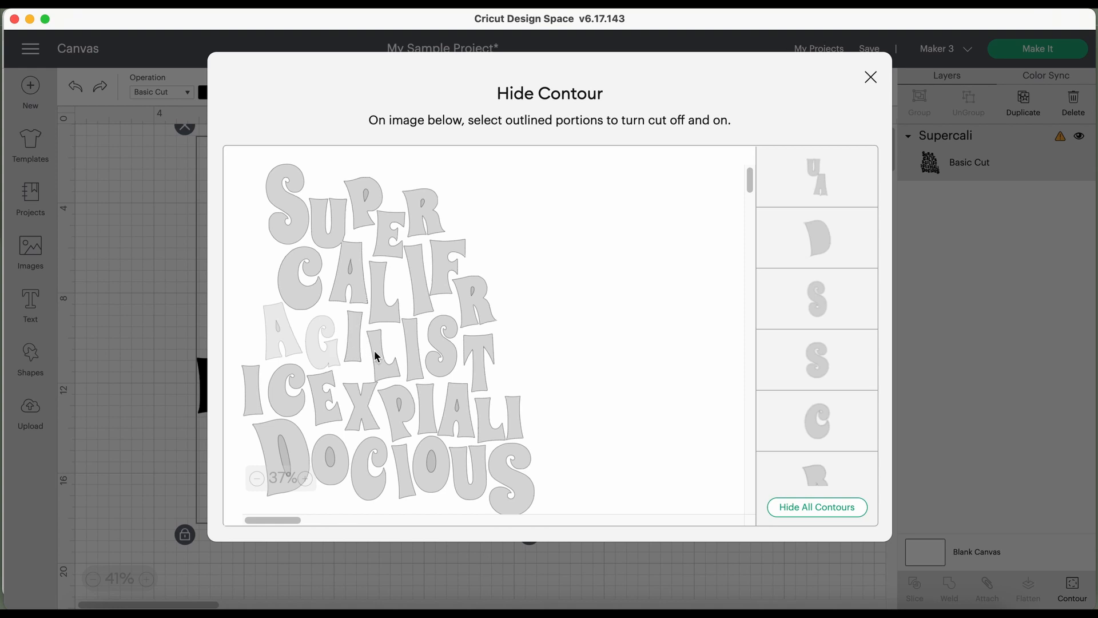
click(380, 356)
click(411, 349)
click(447, 349)
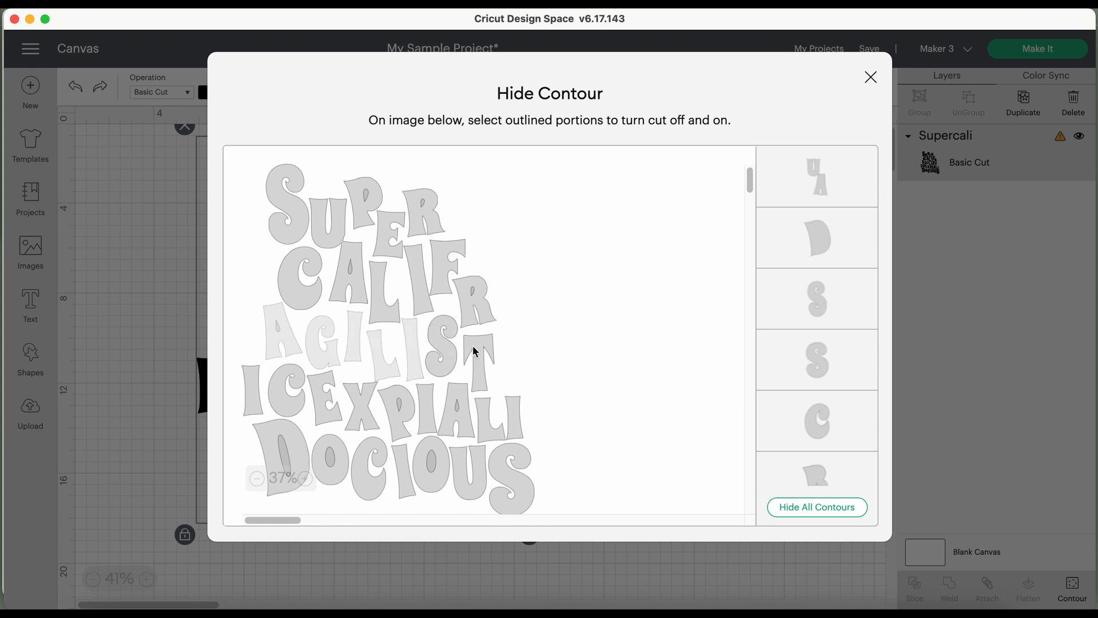
click(478, 349)
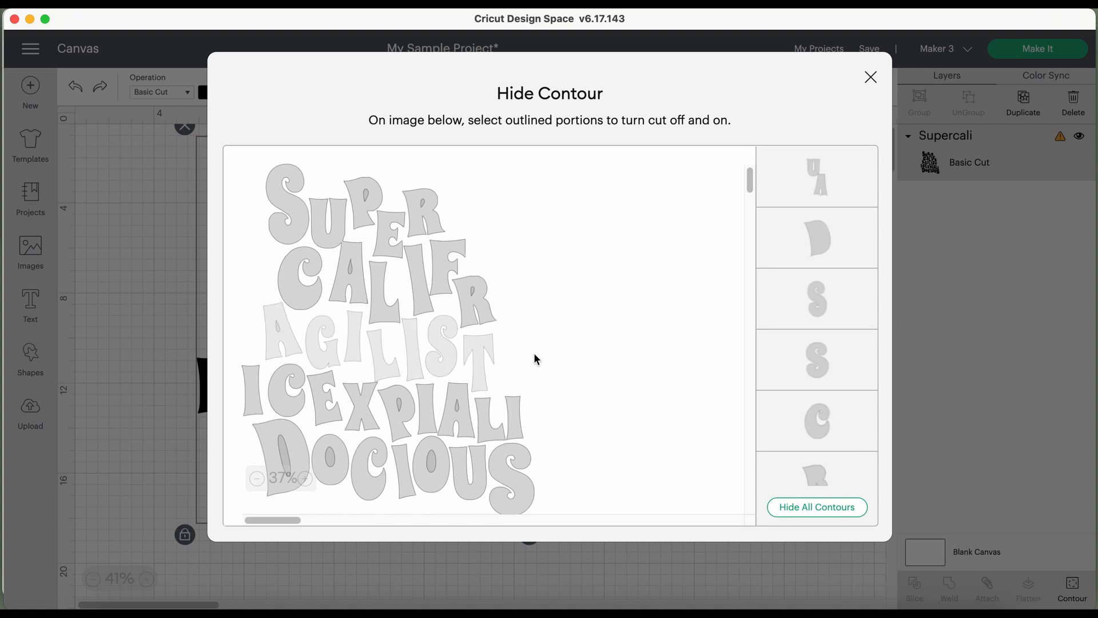
click(870, 78)
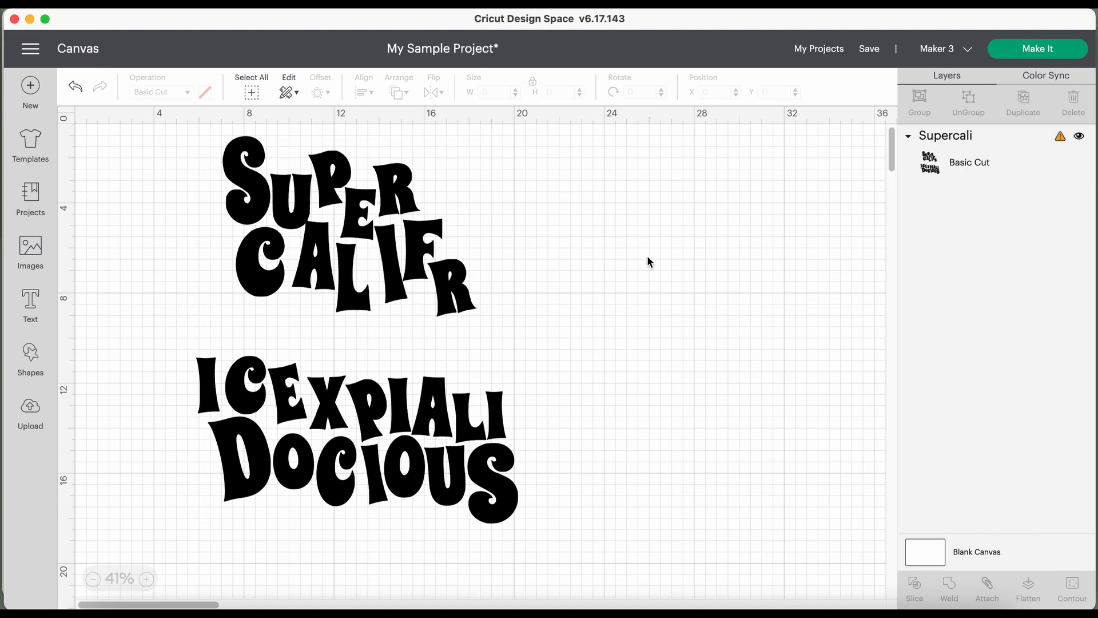
Move the Supercali design on the canvas to about X 6.779, Y 1.693
scroll(647, 255, up, 1)
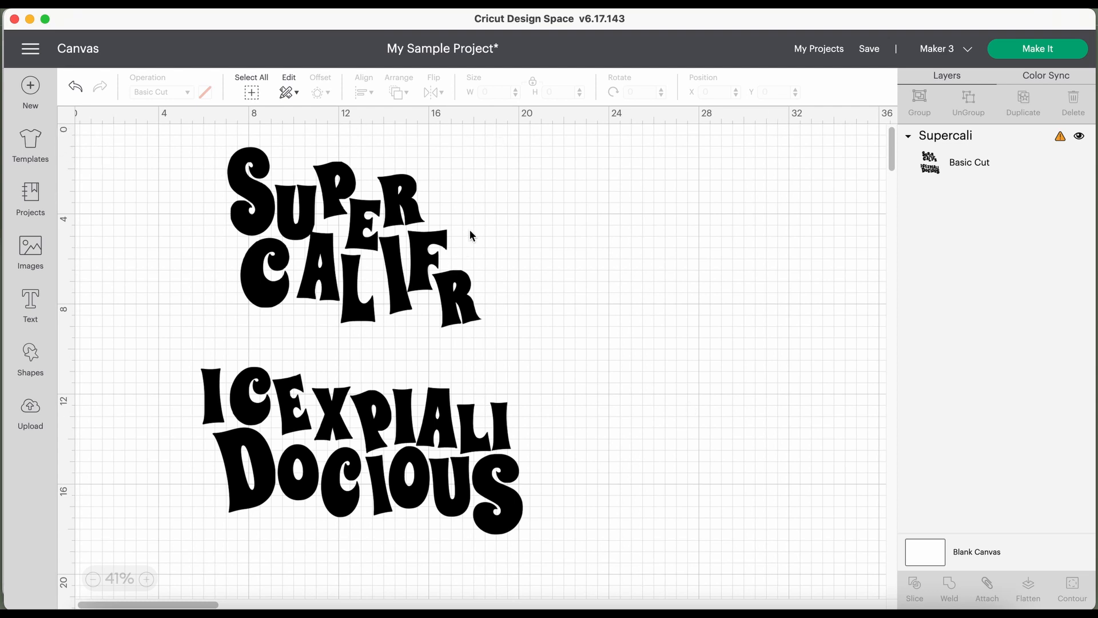
drag(328, 172, 358, 193)
click(137, 570)
drag(447, 144, 427, 206)
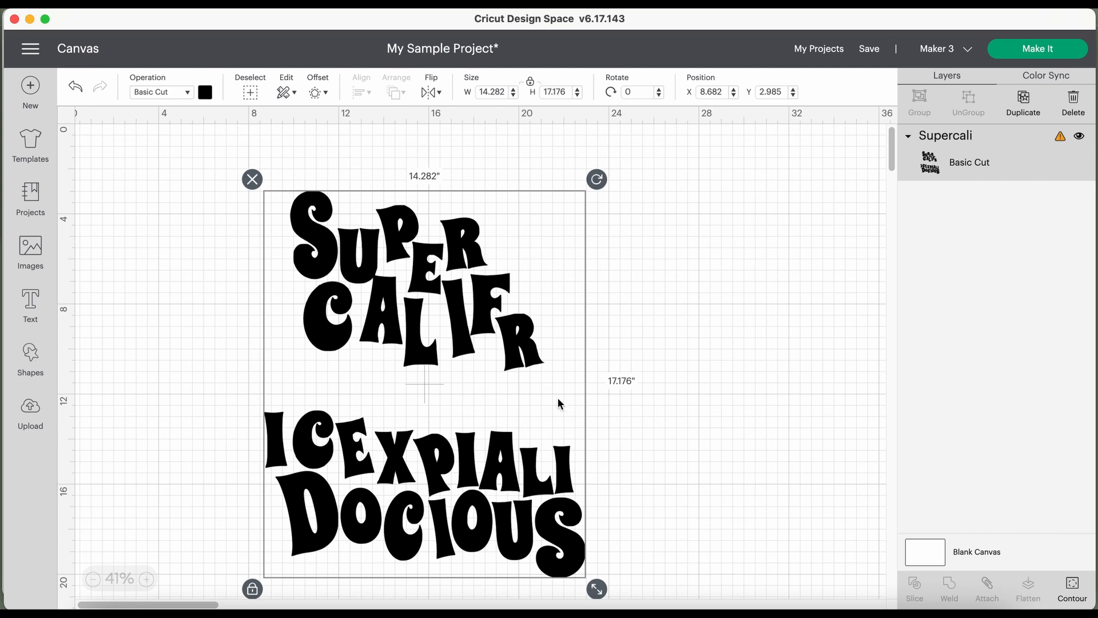
drag(557, 397, 514, 367)
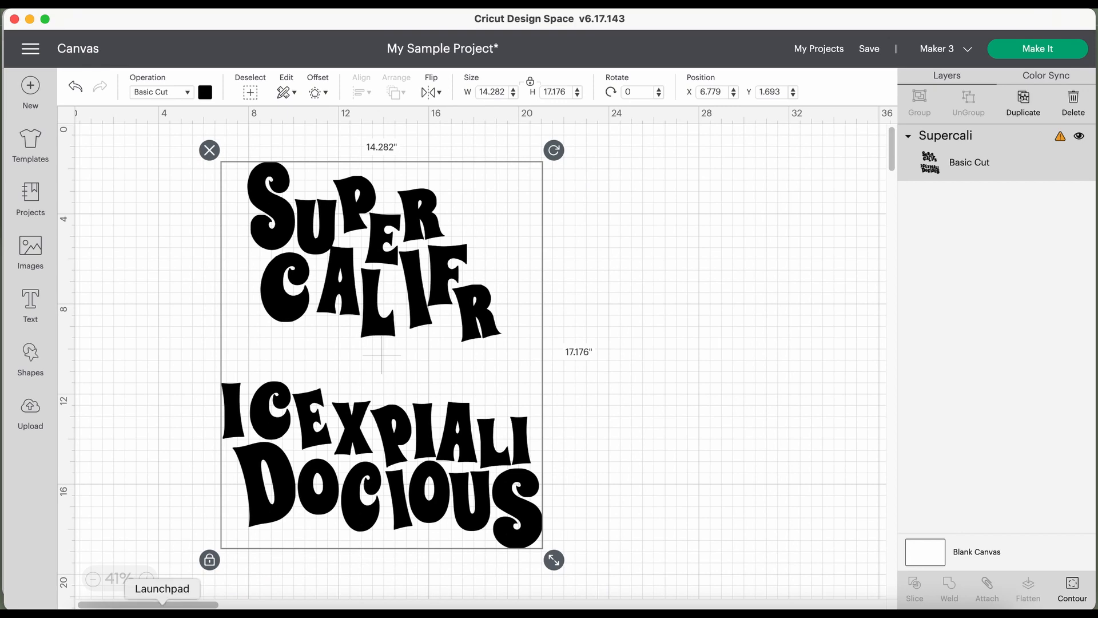
Examine the Supercali design up close and in full at different zoom levels
click(147, 580)
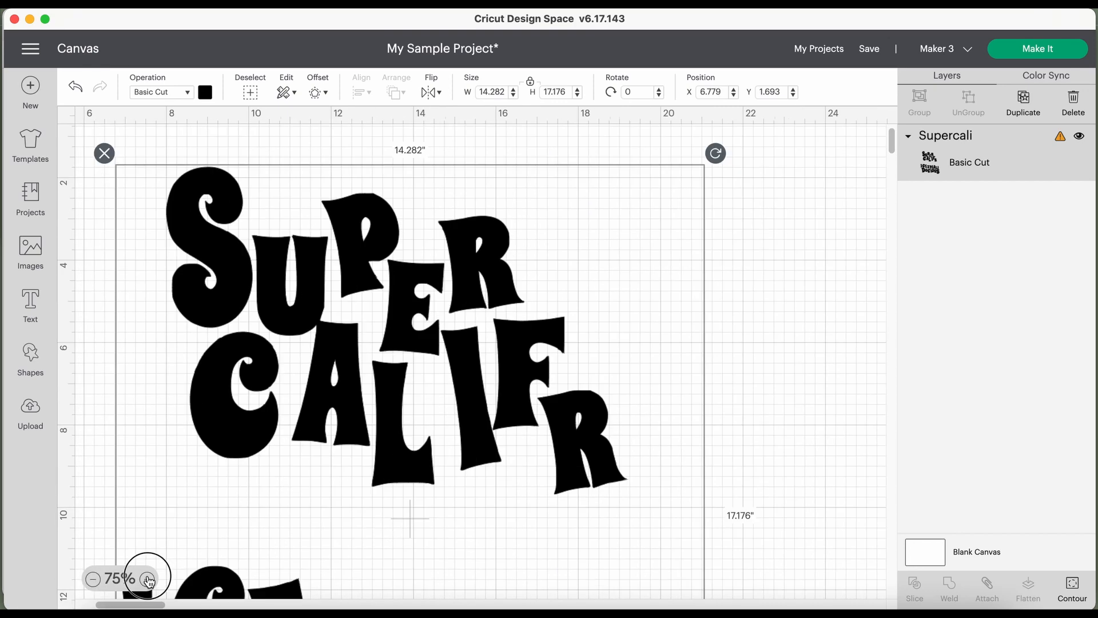
click(147, 578)
click(147, 578)
click(96, 580)
click(96, 579)
click(96, 579)
click(96, 579)
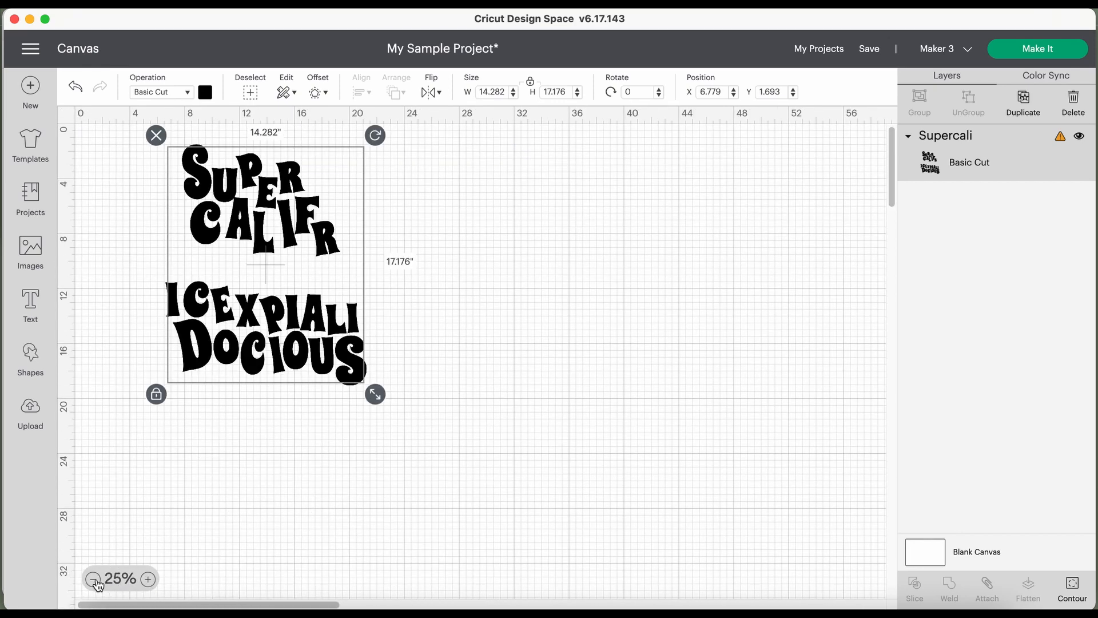
scroll(276, 317, up, 5)
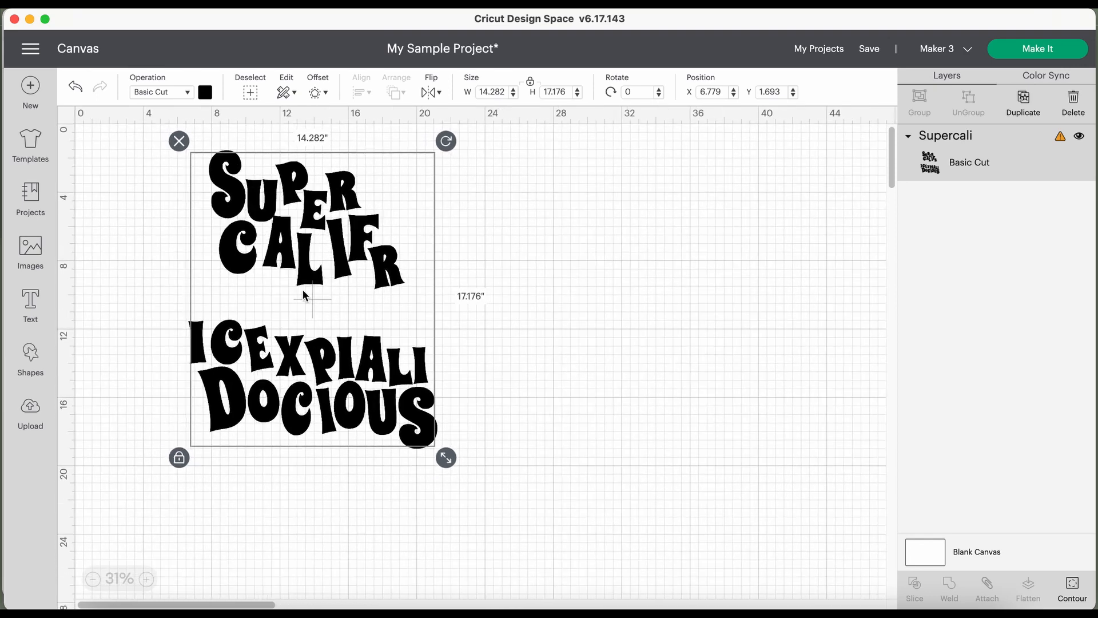
scroll(303, 289, down, 1)
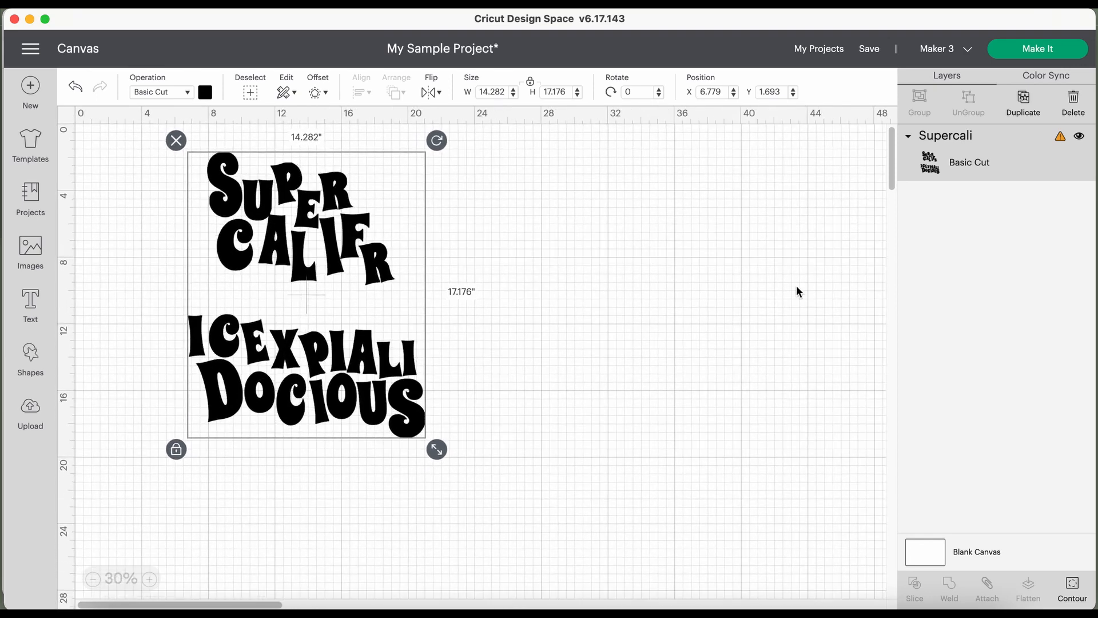